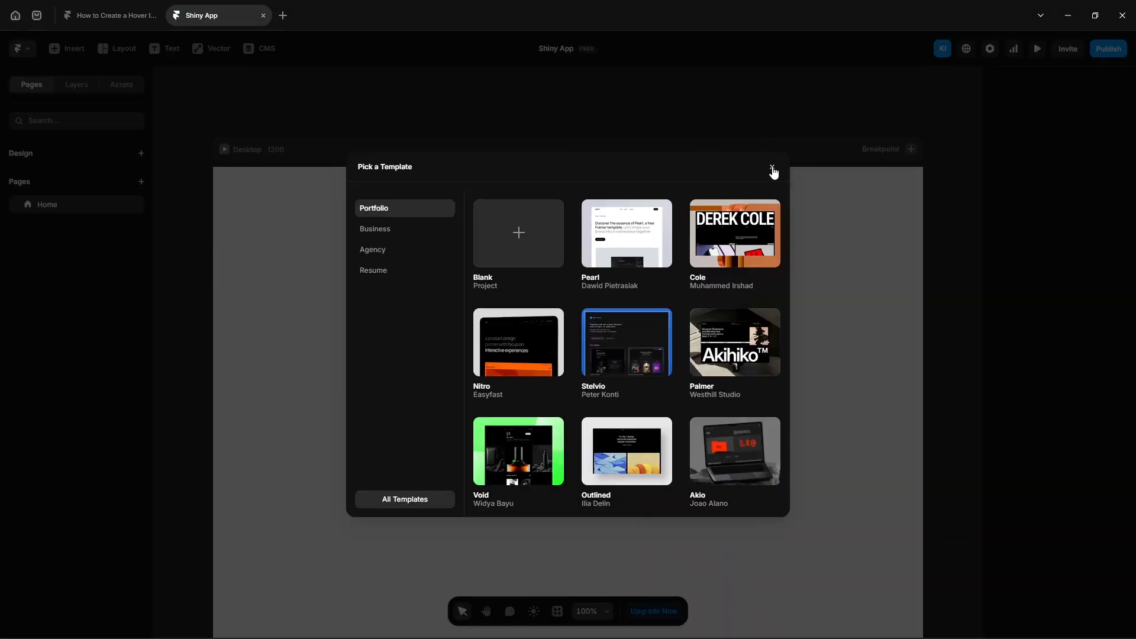
Step: Dismiss the template picker and add a vertical stack layout to the Desktop breakpoint
click(772, 169)
click(83, 89)
click(106, 182)
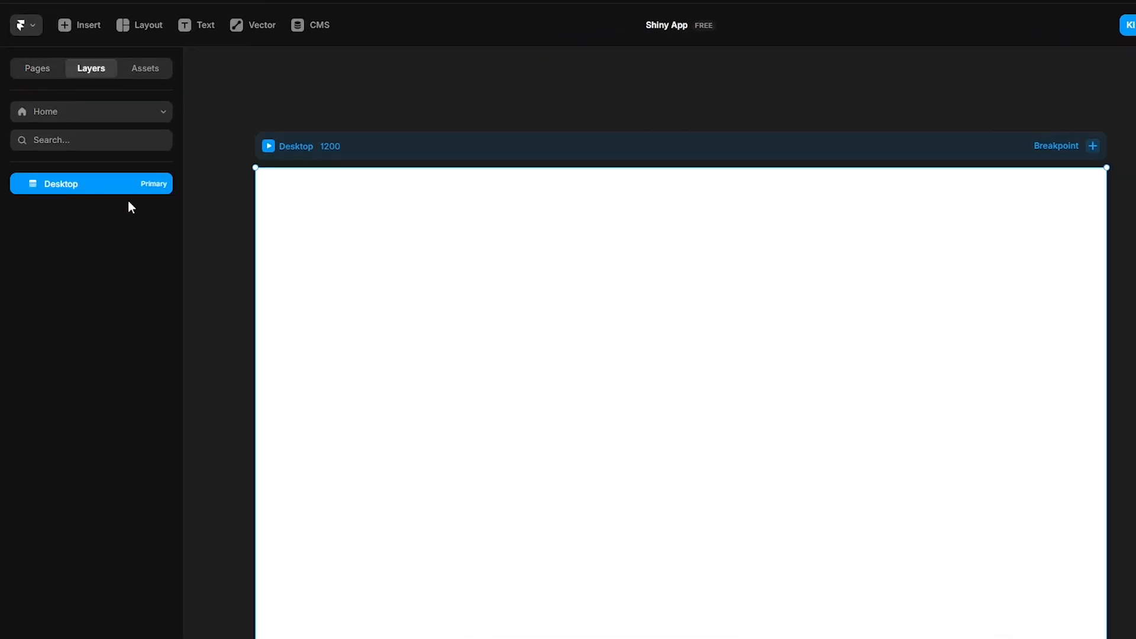
click(977, 267)
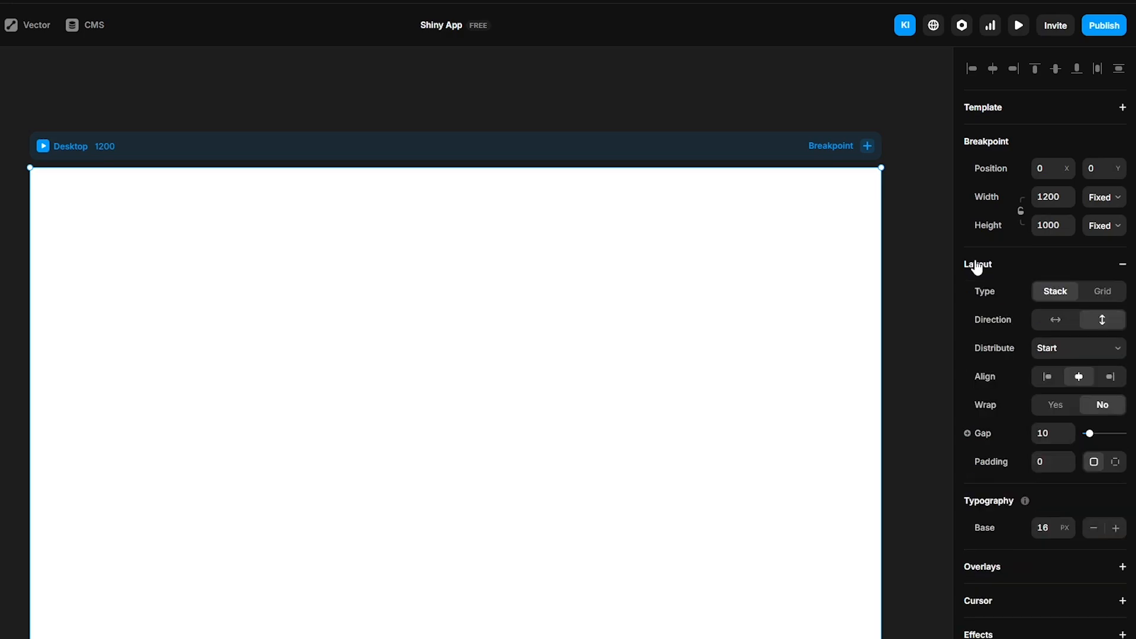
Step: Draw a frame on the Desktop breakpoint and set its size to 500 wide by 400 high
key(f)
drag(464, 224, 643, 350)
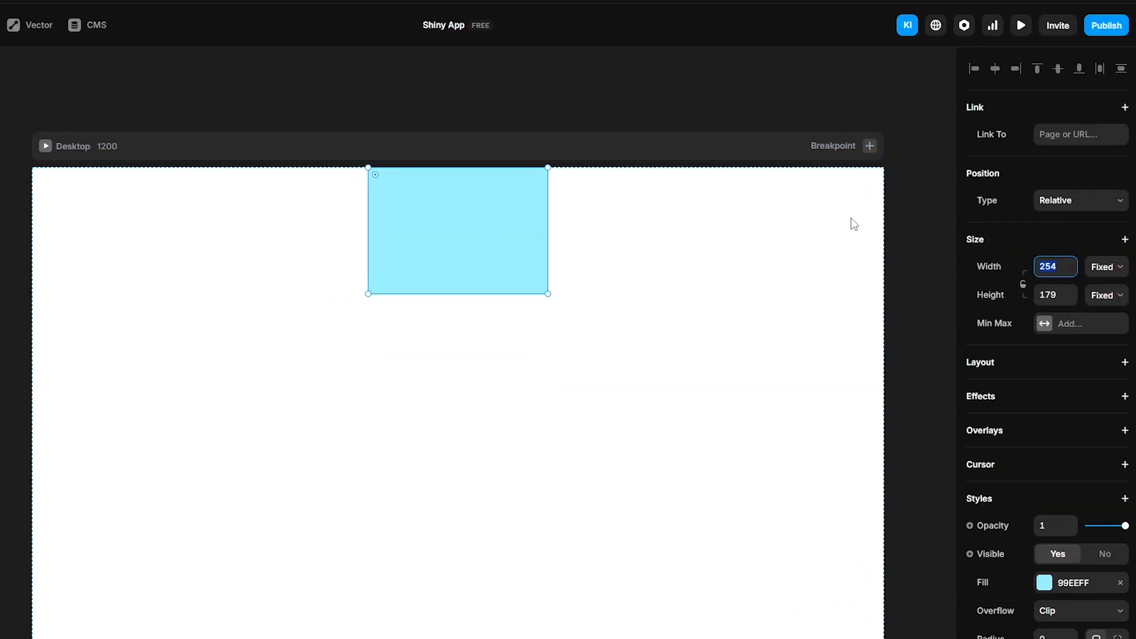
text(500)
key(Tab)
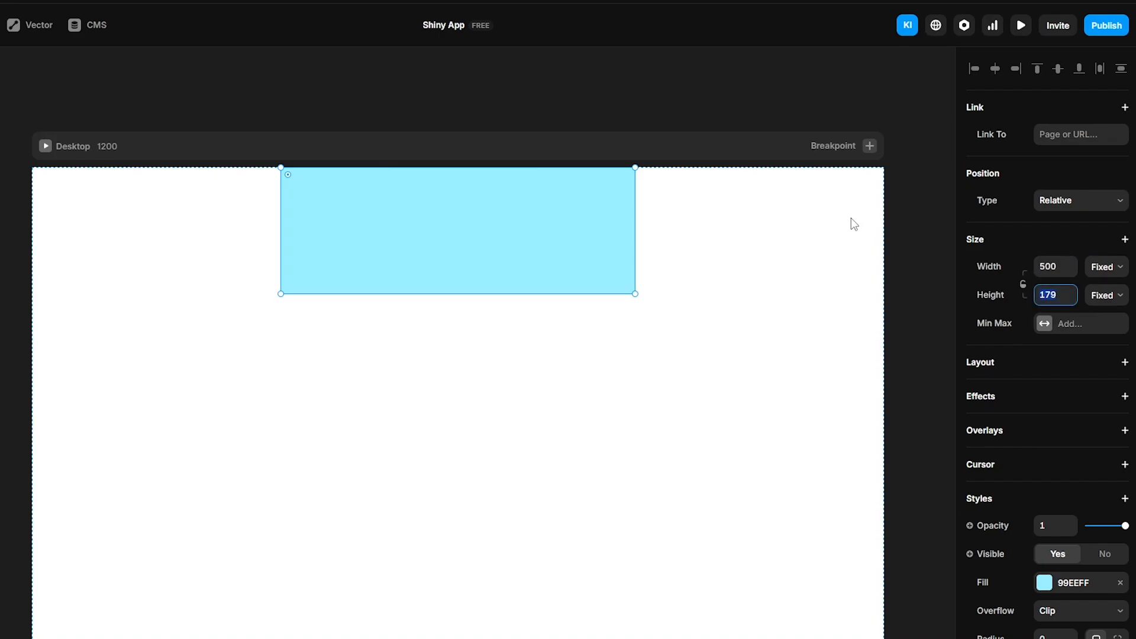
text(400)
key(Return)
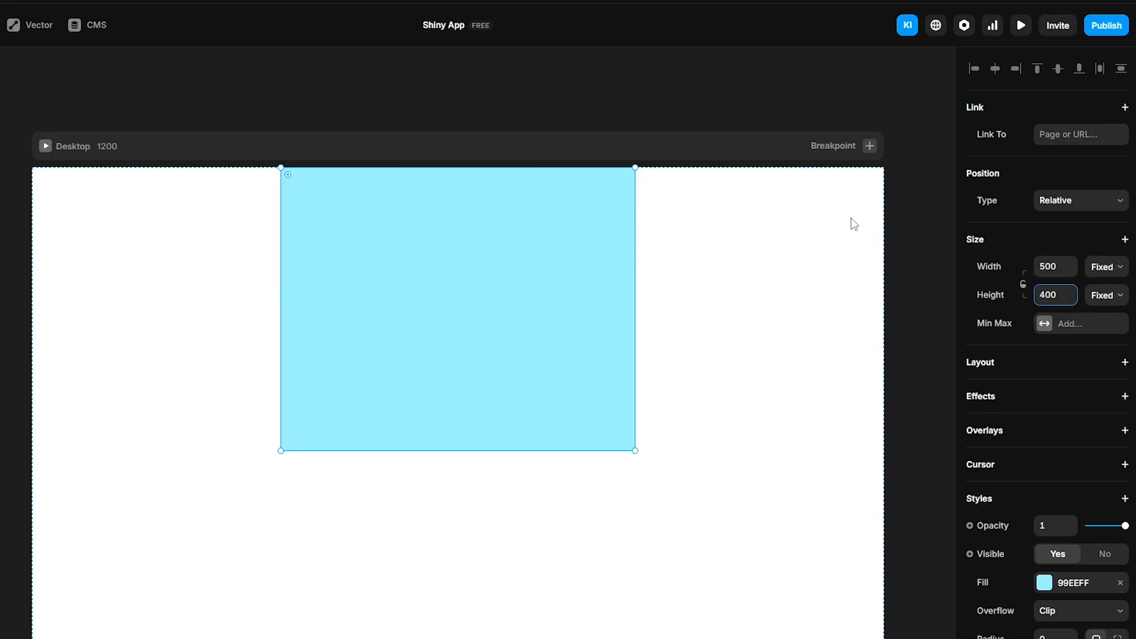
Step: Give the frame a stack layout and create a component named "Stacked Image" from it
click(996, 364)
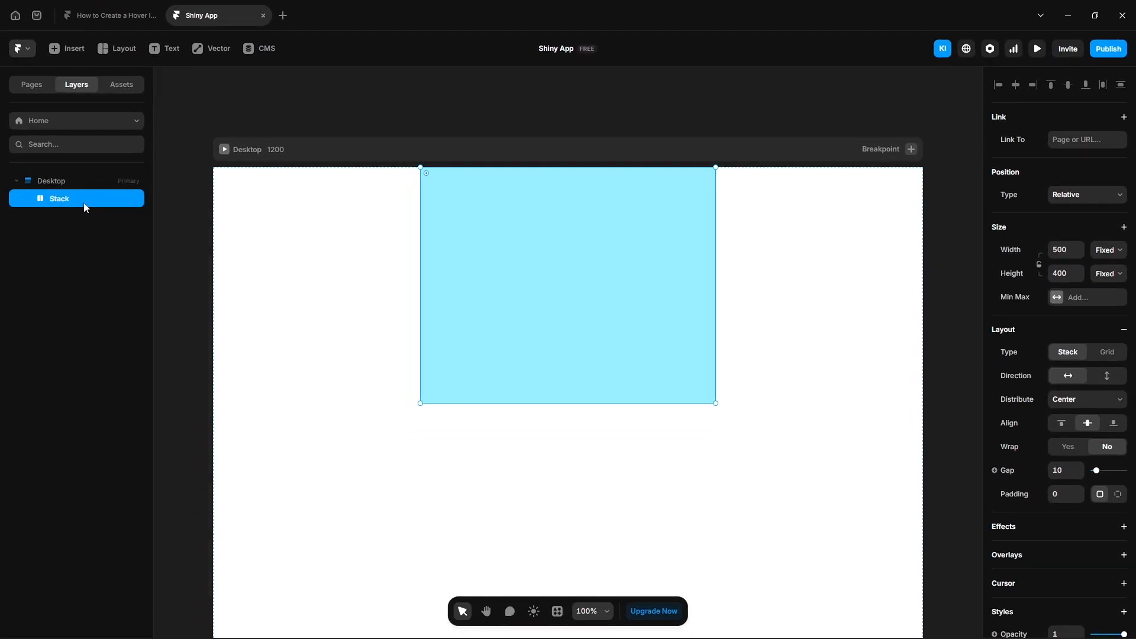
right_click(87, 200)
click(151, 236)
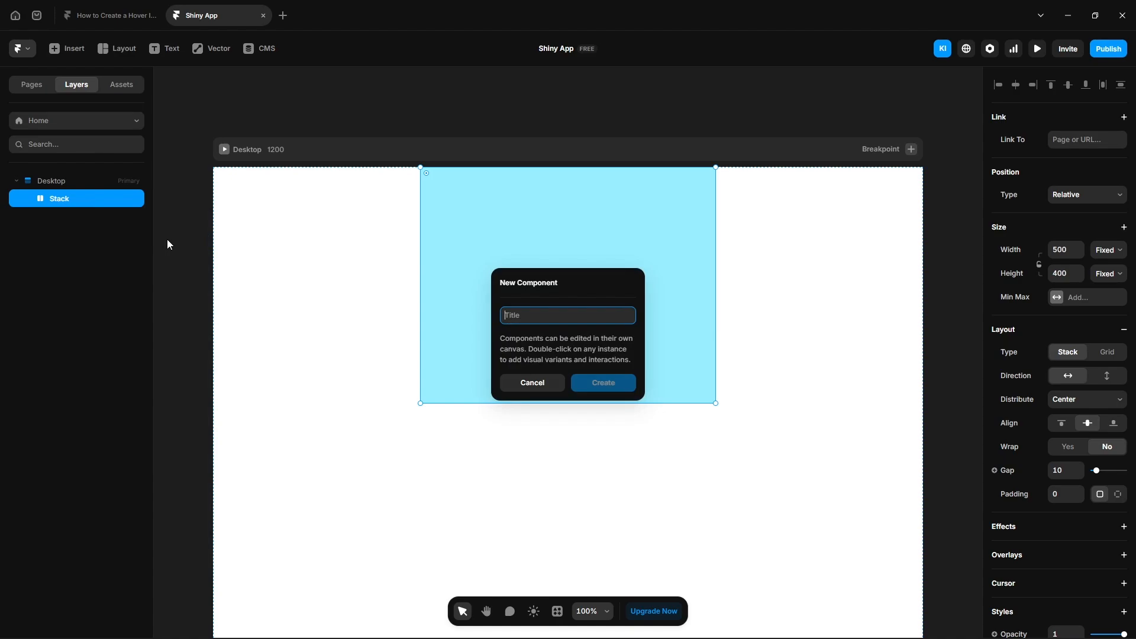
text(Stacked Image)
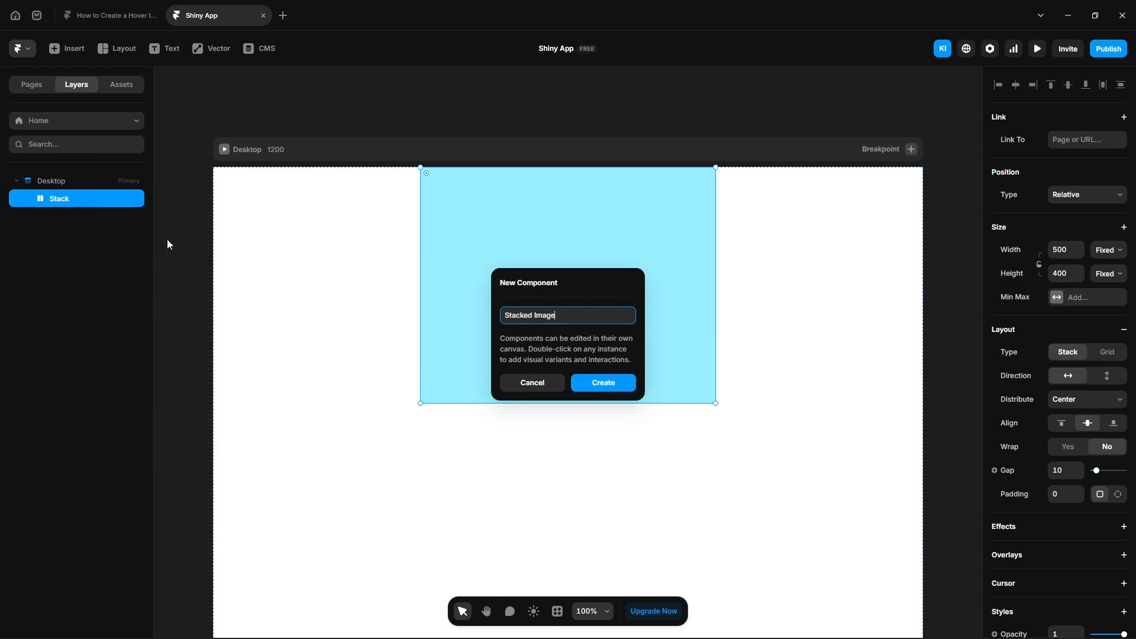
key(Return)
Step: Rename the component's primary variant as Desktop
double_click(58, 156)
text(Desktop)
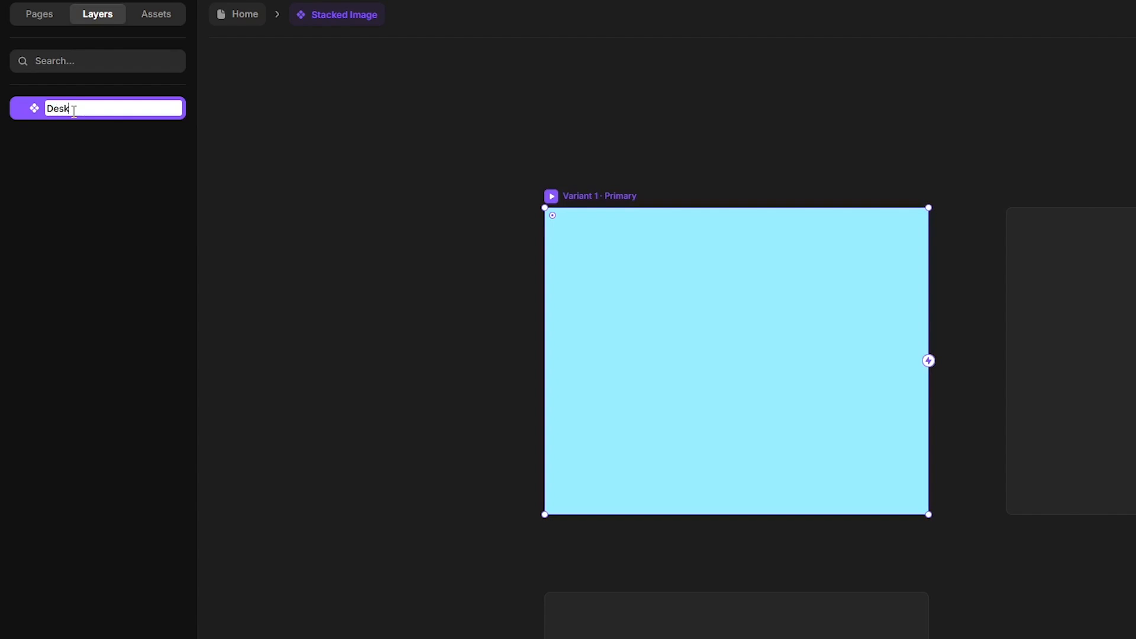
key(Return)
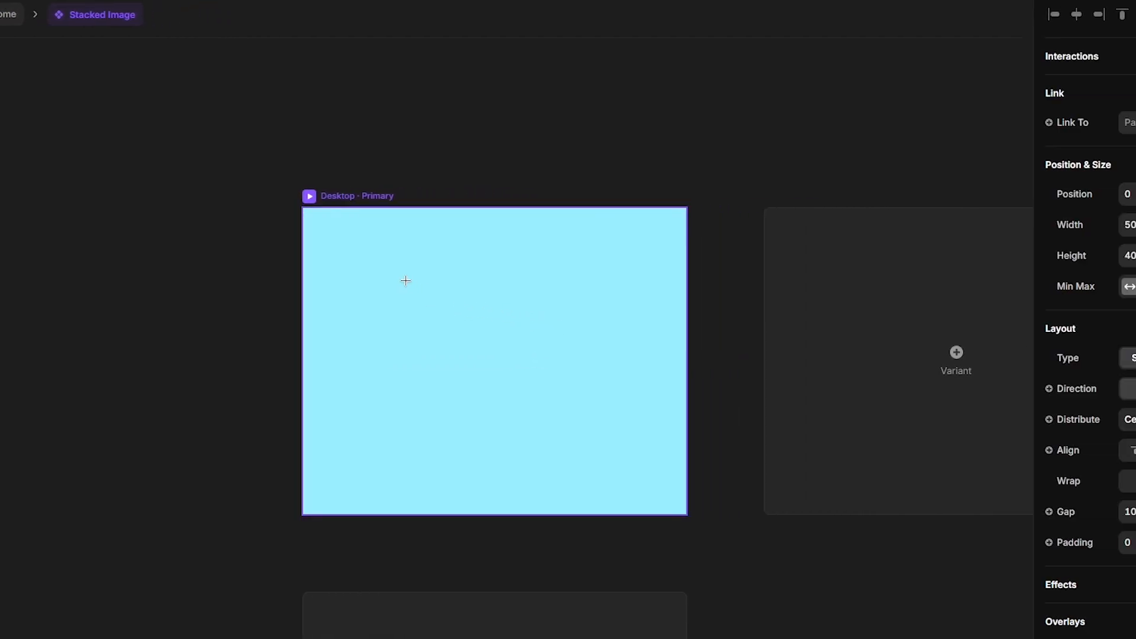
Step: Draw a frame inside the Desktop variant, sized 500 by 400, and name it Thumbnail
drag(406, 280, 551, 392)
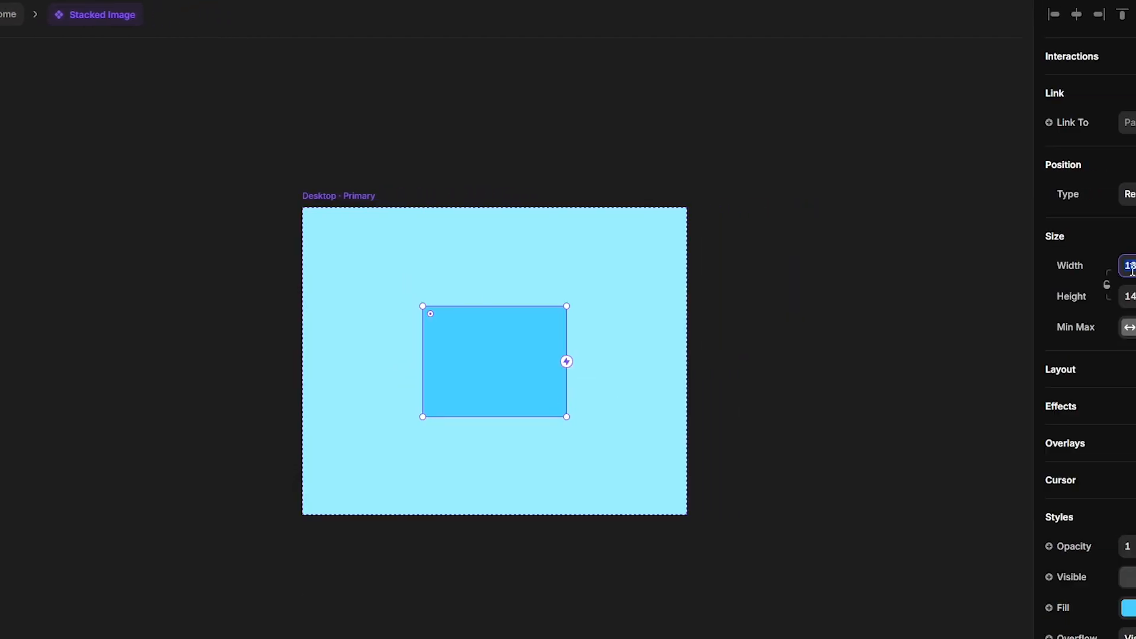
click(1037, 266)
text(500)
key(Return)
key(Tab)
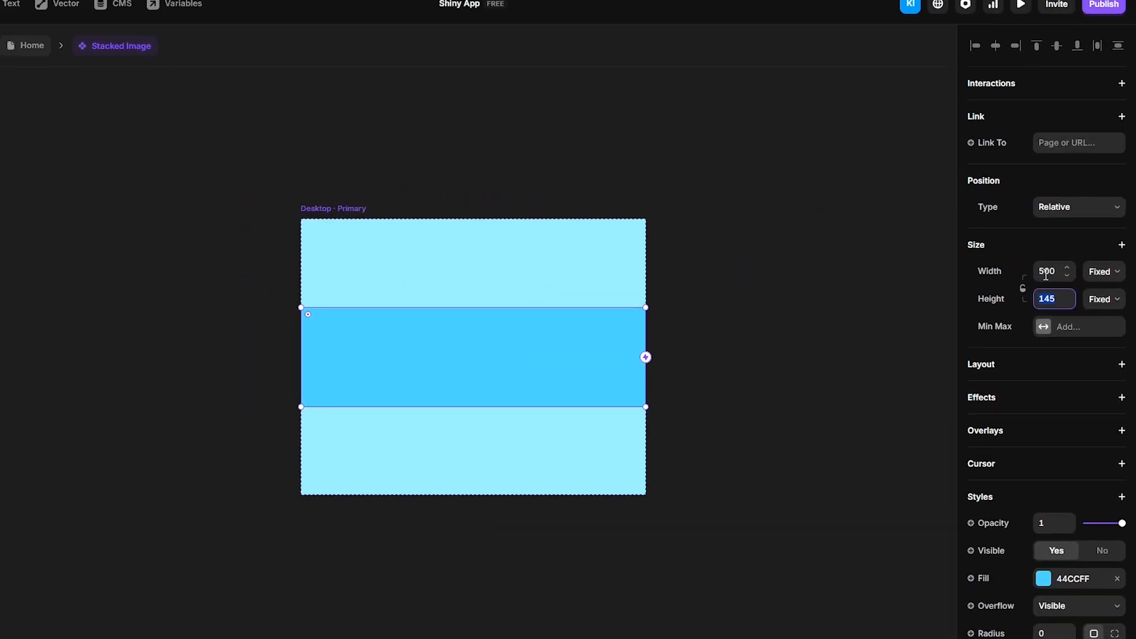
text(400)
key(Return)
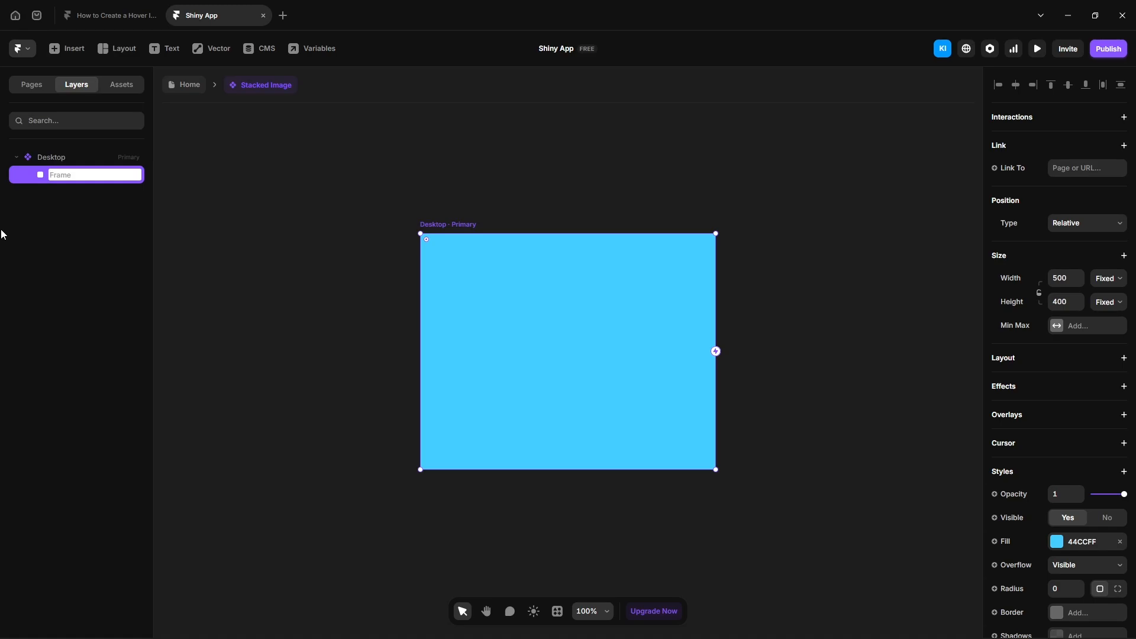
text(Thumbnail)
key(Return)
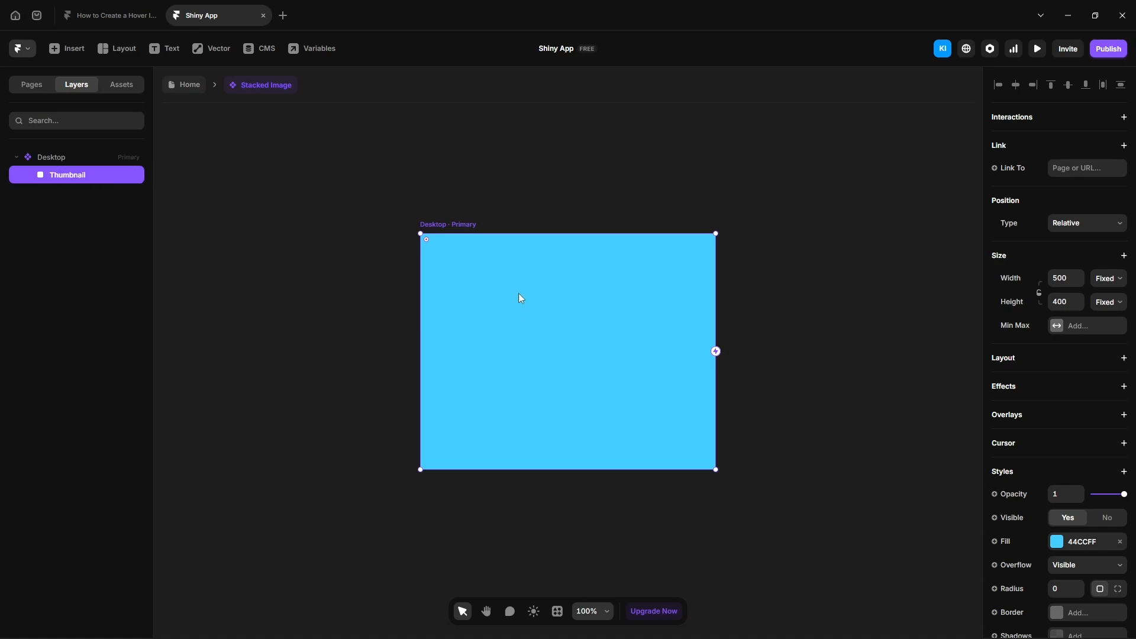
Step: Draw a nested frame inside Thumbnail and set its width and height to 100% relative
key(f)
drag(485, 289, 614, 409)
click(1105, 371)
click(1104, 399)
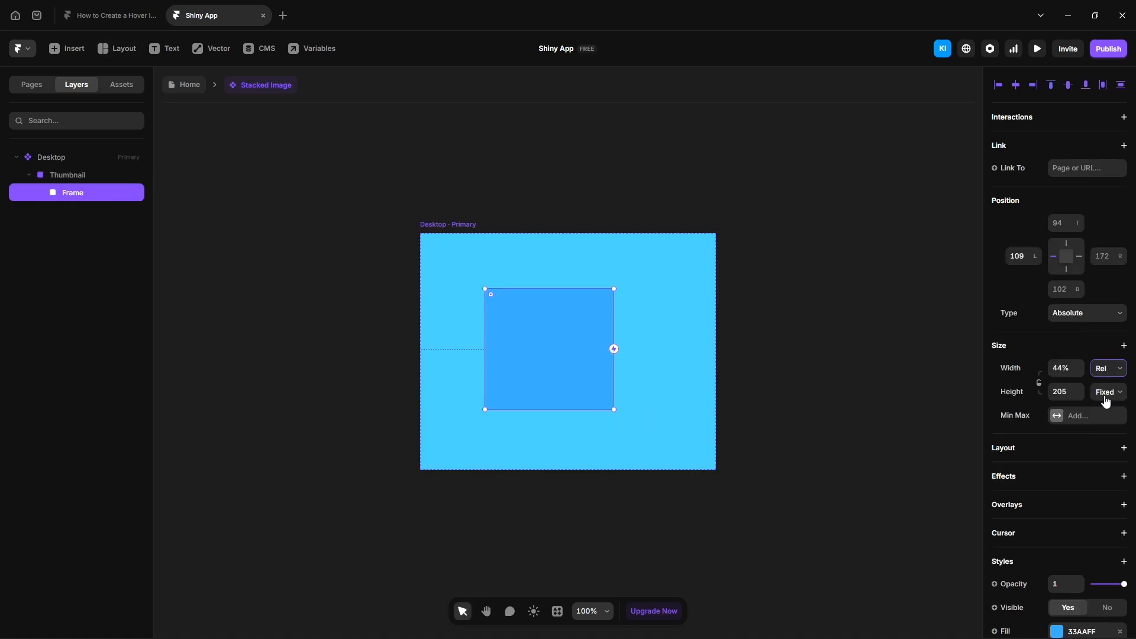
click(1067, 370)
text(100)
key(Return)
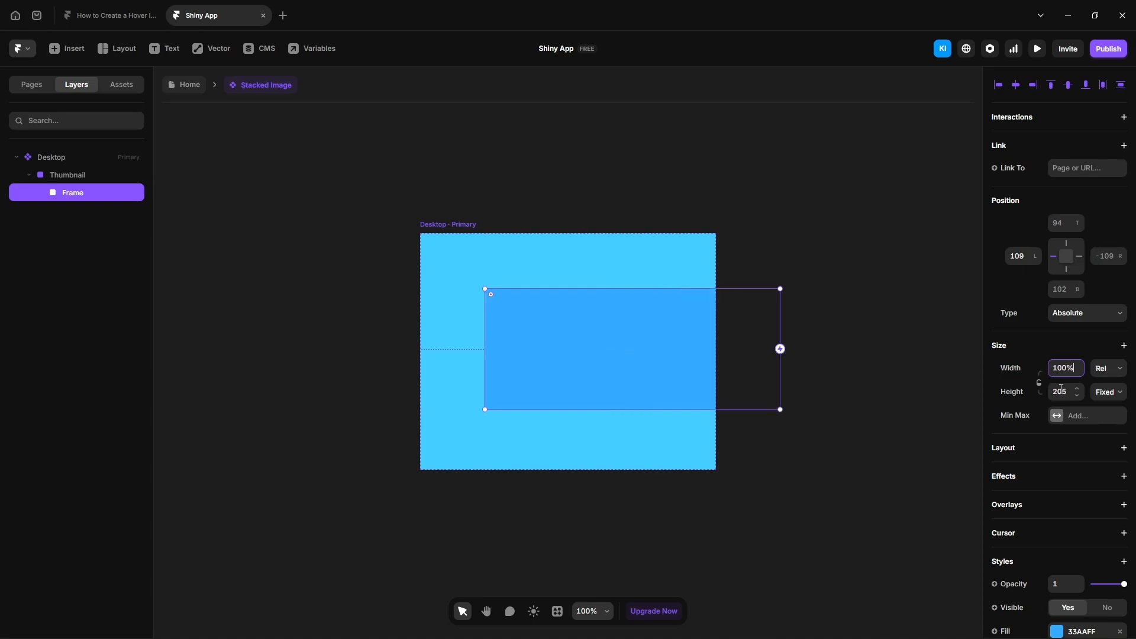
click(1108, 392)
click(1108, 403)
click(1063, 390)
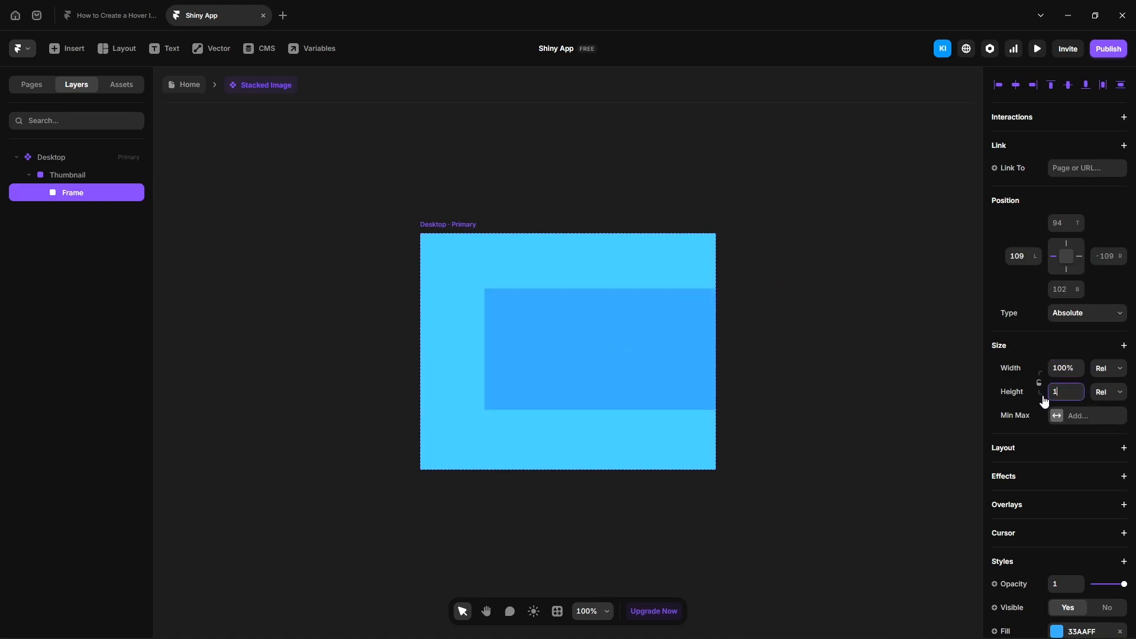
text(100)
key(Return)
Step: Center the nested frame horizontally and vertically within Thumbnail and rename it Image
click(1014, 89)
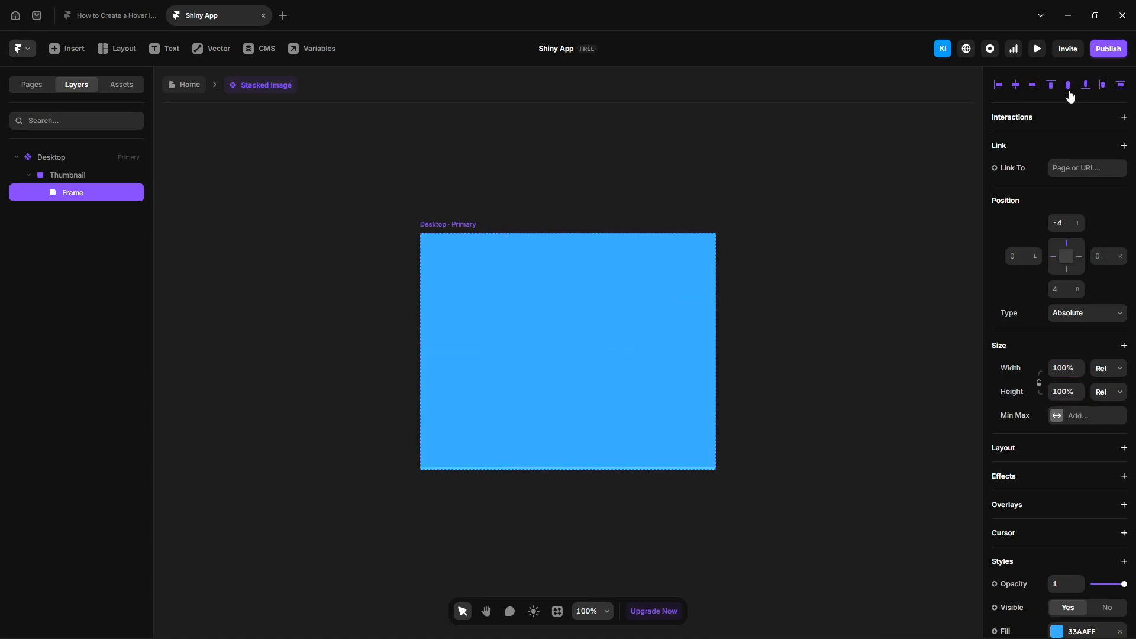
click(1068, 89)
key(ctrl+r)
text(Image)
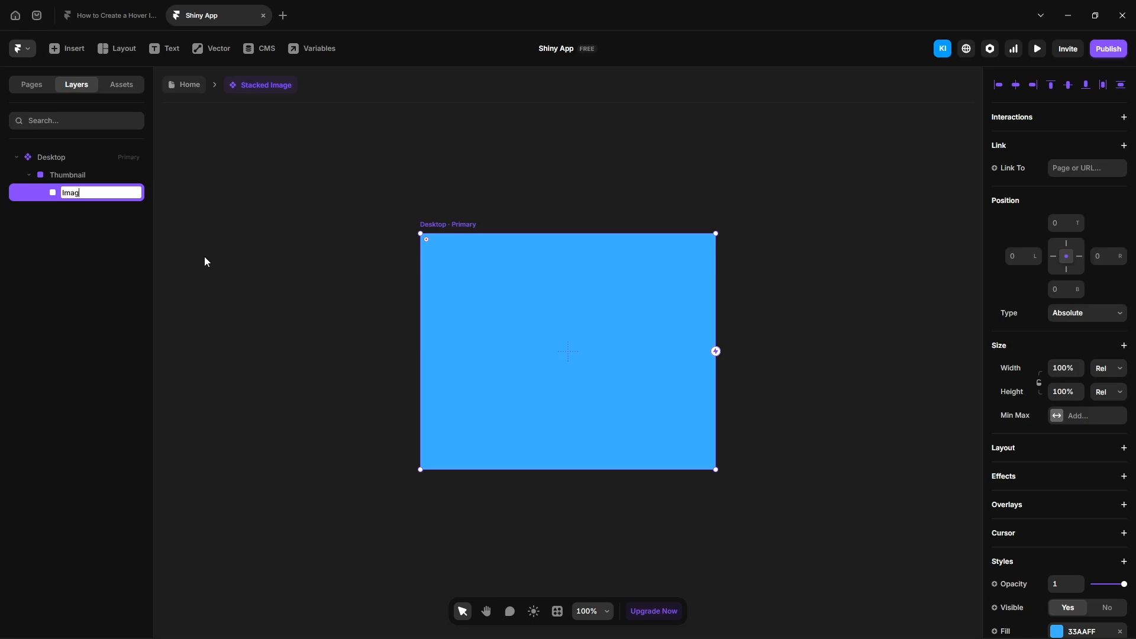
key(Return)
Step: Change the Image layer's fill to an image, using the picture of the blurred running figure
click(1059, 630)
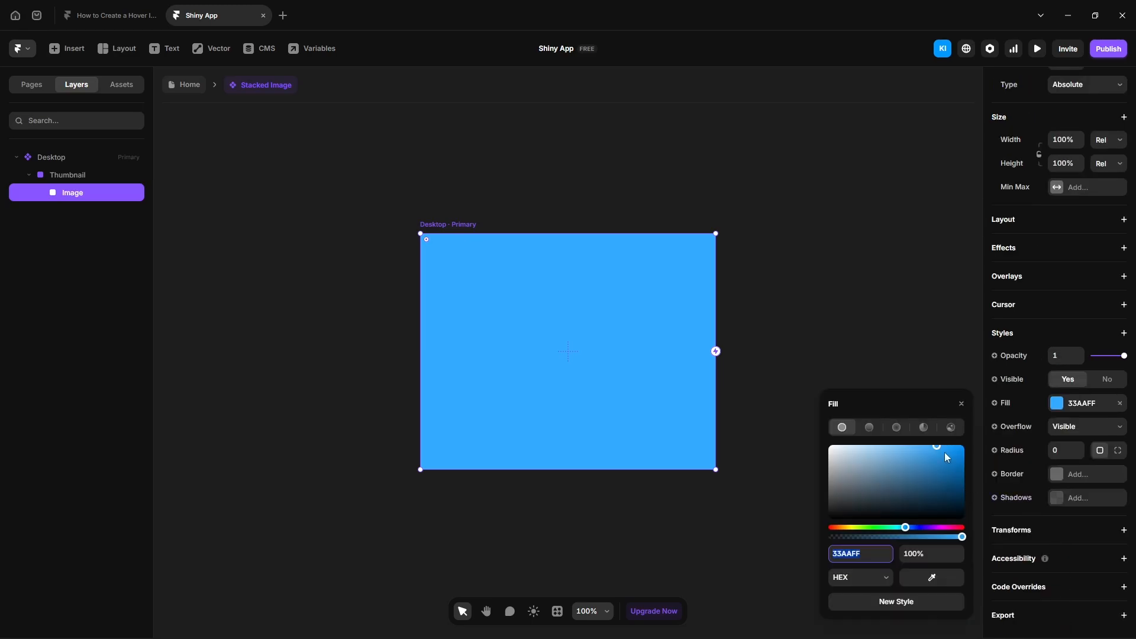
click(951, 427)
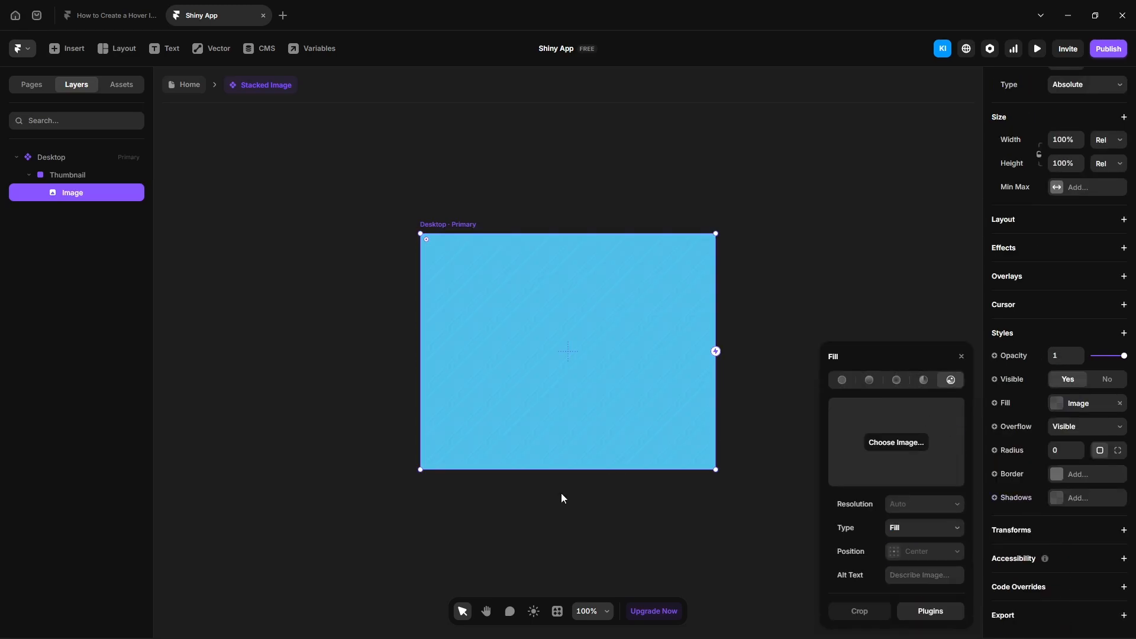
drag(988, 317, 917, 429)
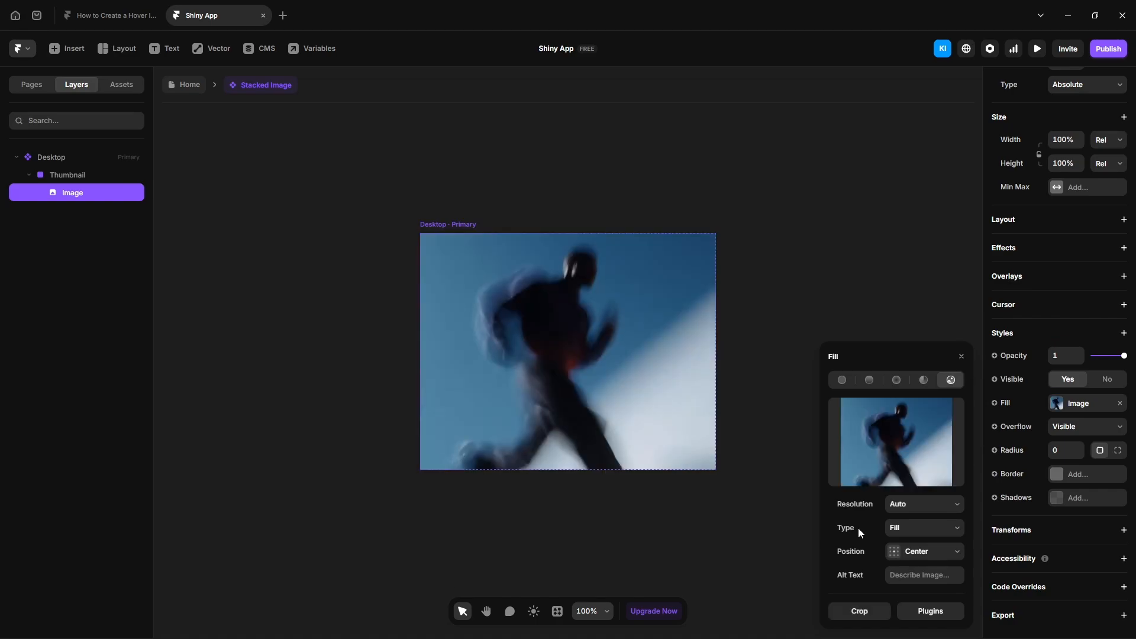
Step: Lock the Thumbnail frame's aspect ratio and duplicate the frame three times, collapsing the layers
click(81, 176)
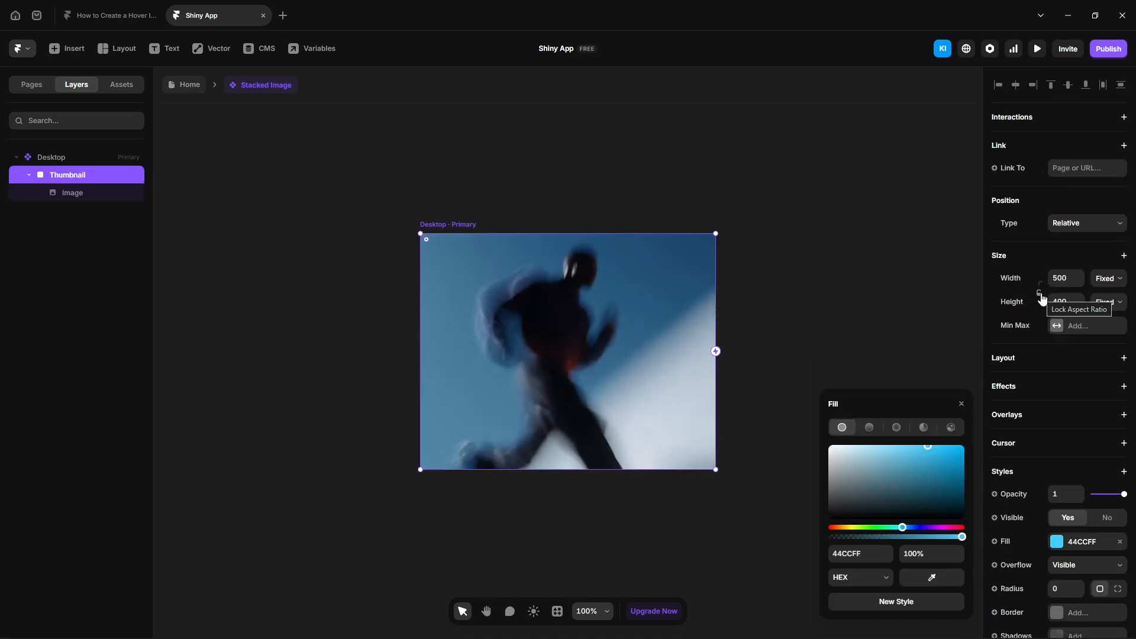
click(29, 174)
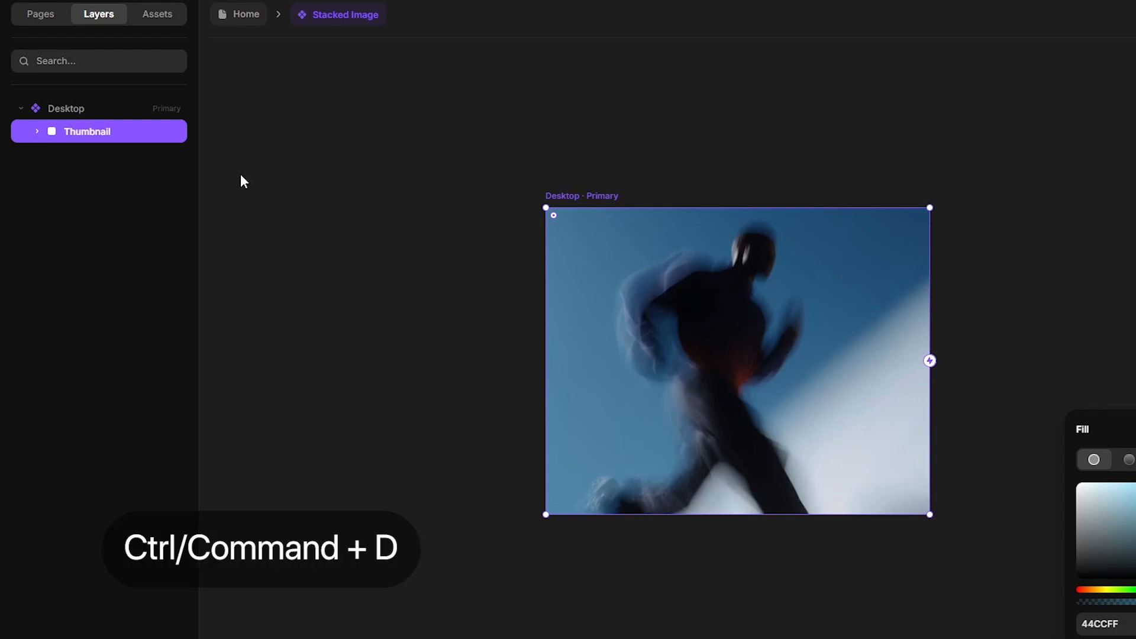
key(ctrl+d)
key(ctrl+d)
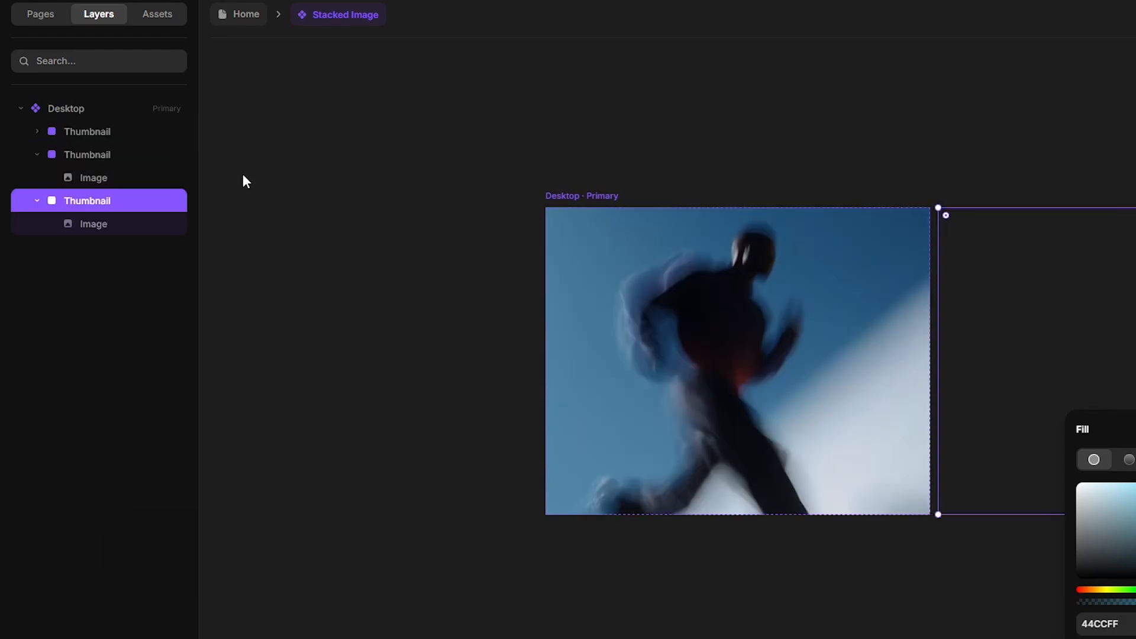
key(ctrl+d)
click(37, 155)
click(39, 179)
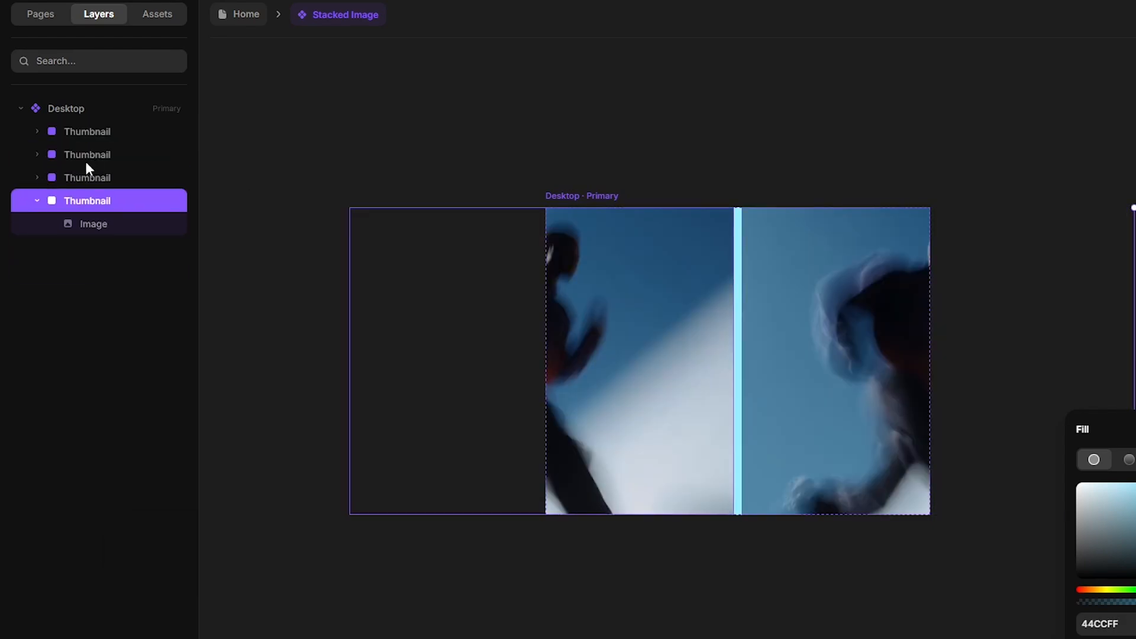
click(39, 201)
Step: Set the three duplicate Thumbnail frames to absolute positioning with a proportional width of 250
click(1065, 156)
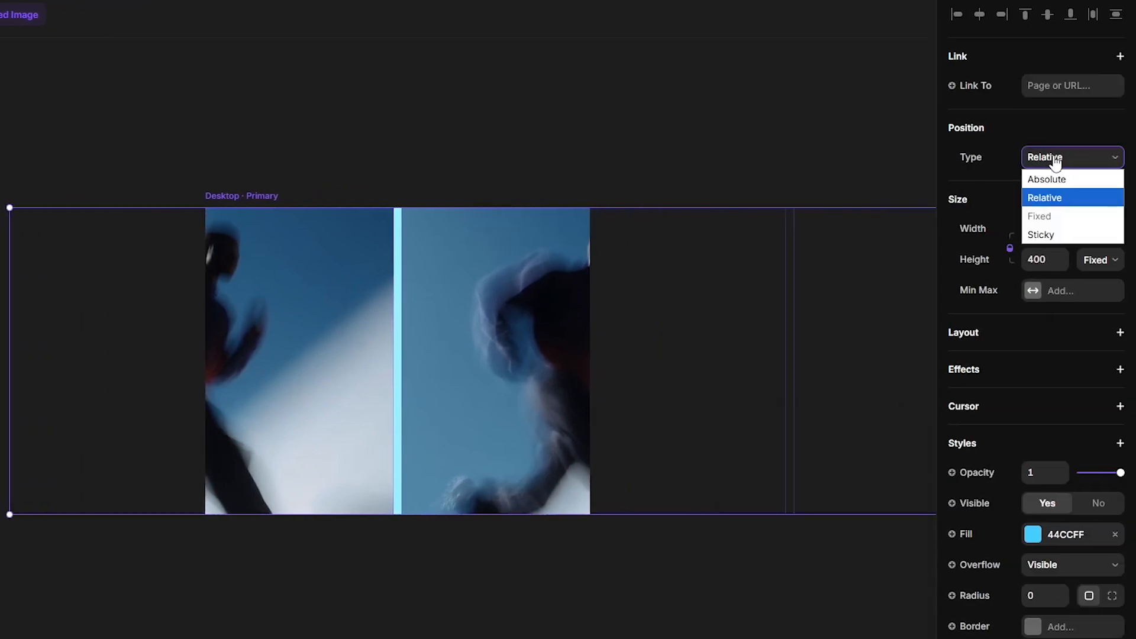
click(1055, 180)
click(1043, 338)
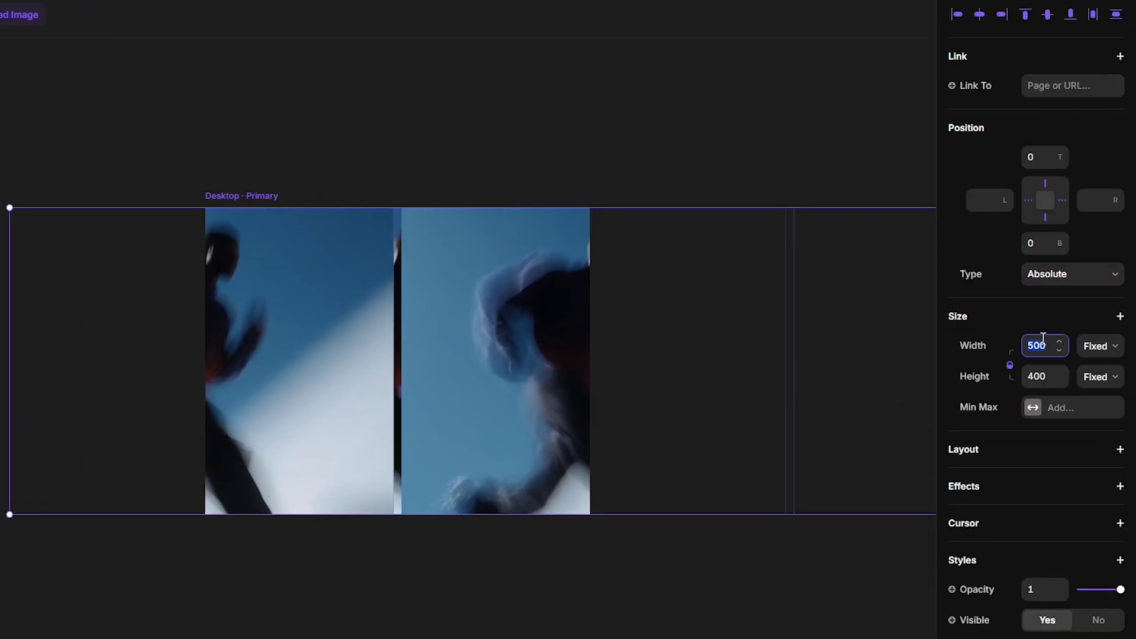
text(250)
key(Return)
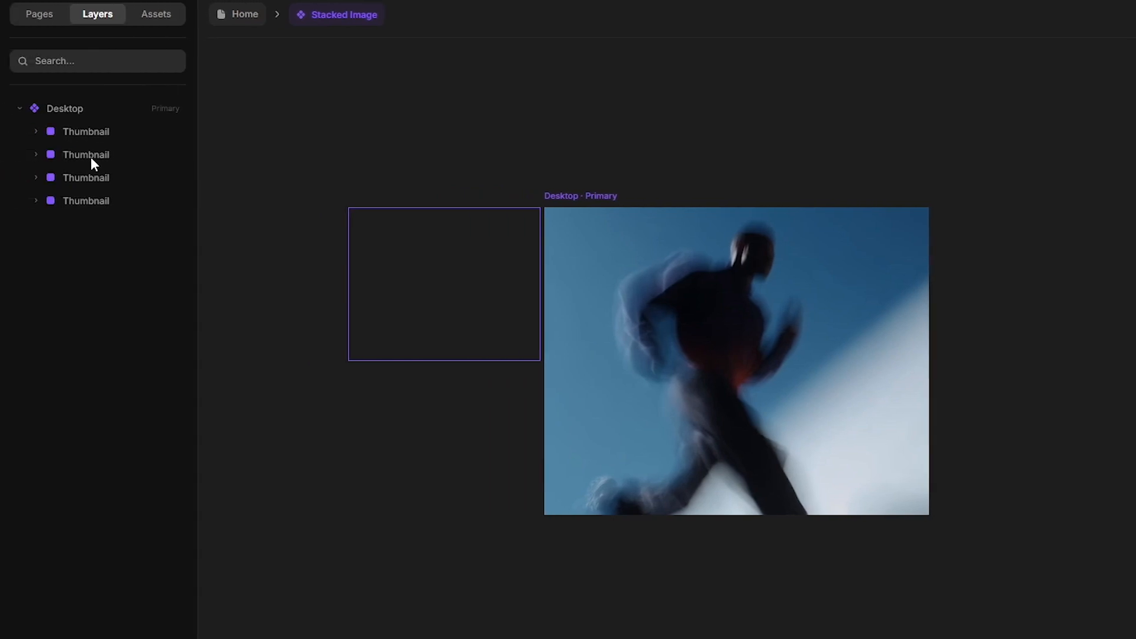
Step: Rename the three duplicate Thumbnail layers as Image 1, Image 2 and Image 3
double_click(91, 156)
double_click(91, 156)
text(Image 1)
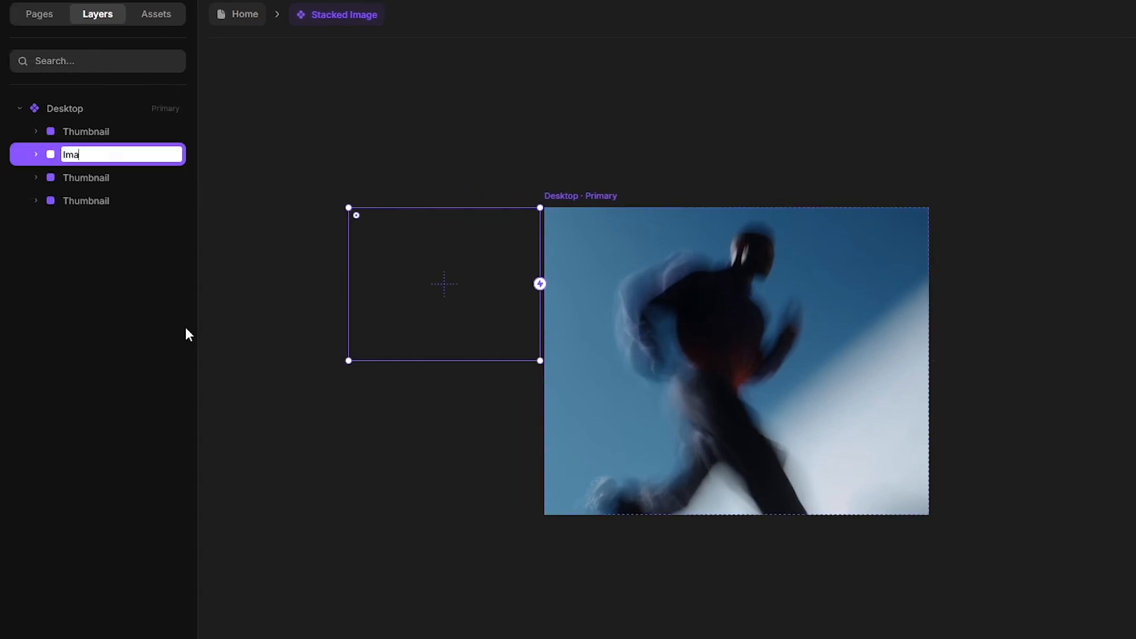
double_click(94, 179)
text(Image 2)
click(96, 201)
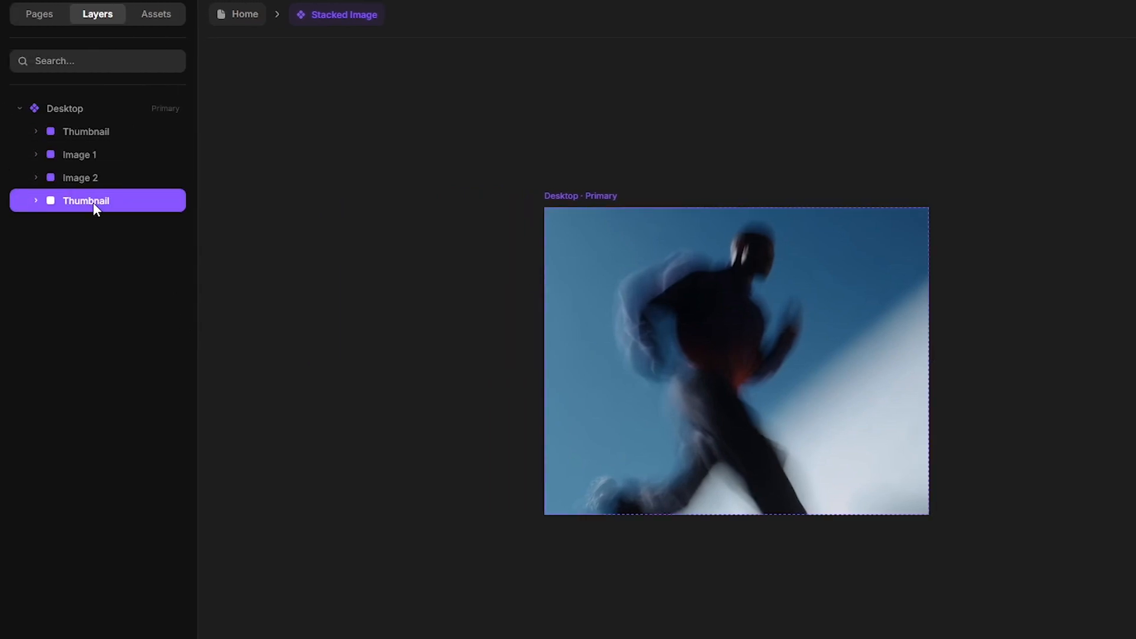
double_click(96, 201)
text(Image 3)
key(Return)
Step: Align Image 1 to the left edge and Image 2 to the bottom-left corner of the Desktop variant
click(96, 156)
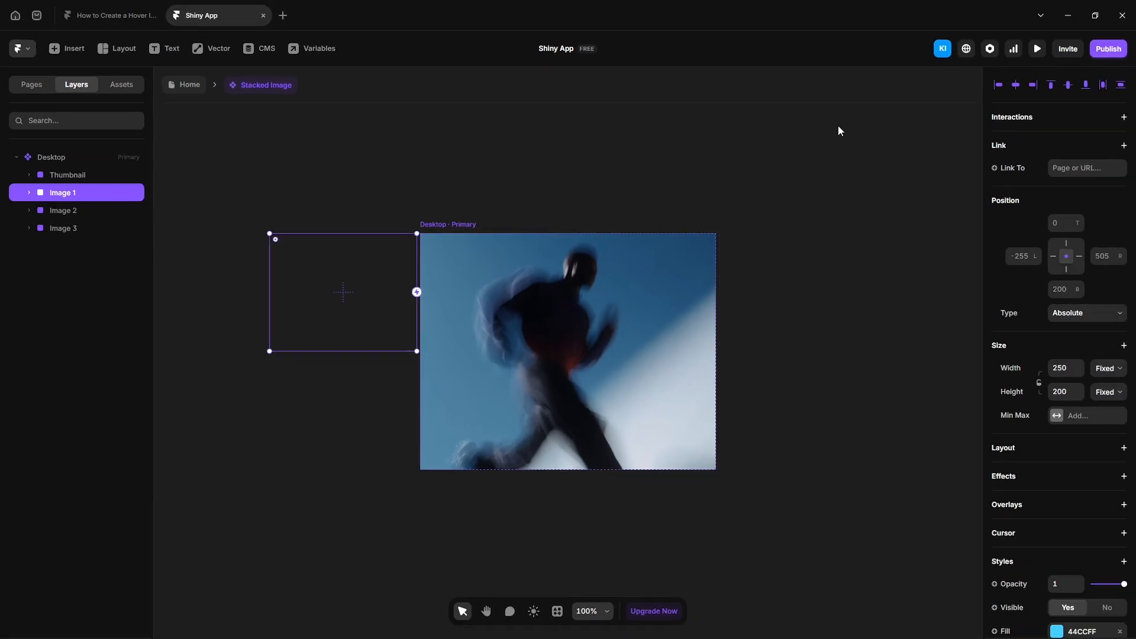
click(998, 86)
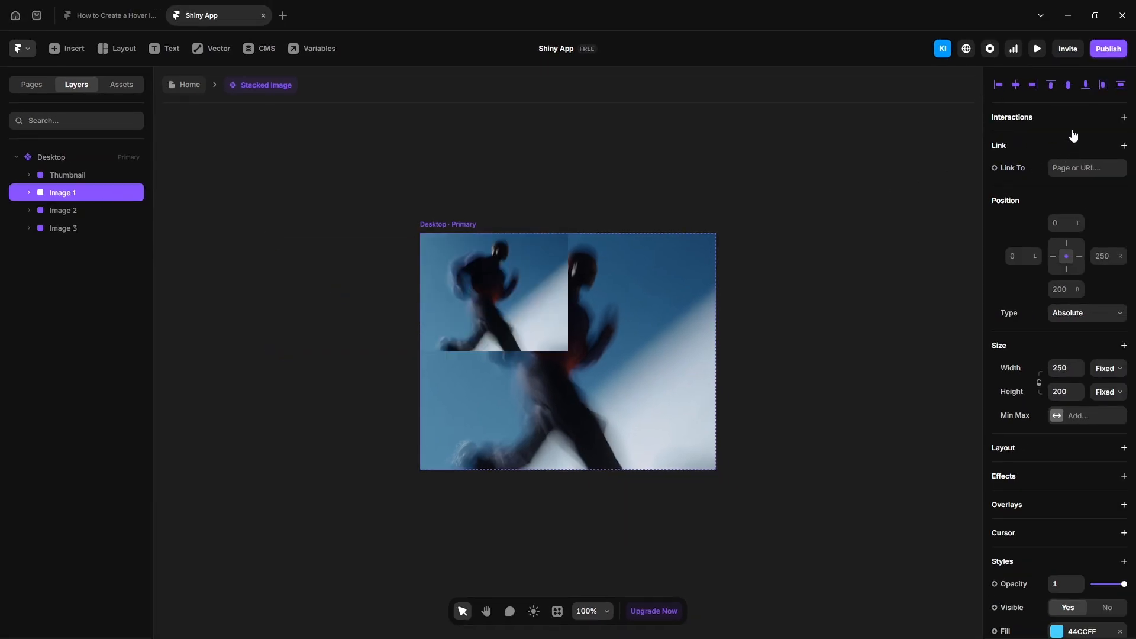
click(82, 213)
click(1085, 86)
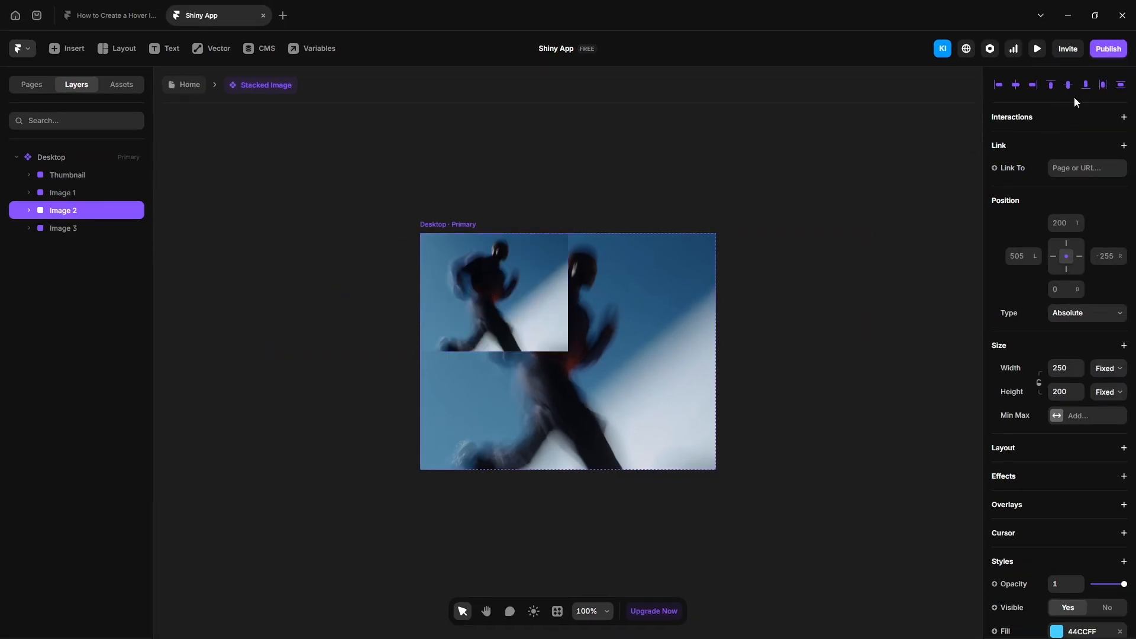
click(998, 87)
Step: Align Image 3 to the bottom-right corner of the Desktop variant
click(77, 229)
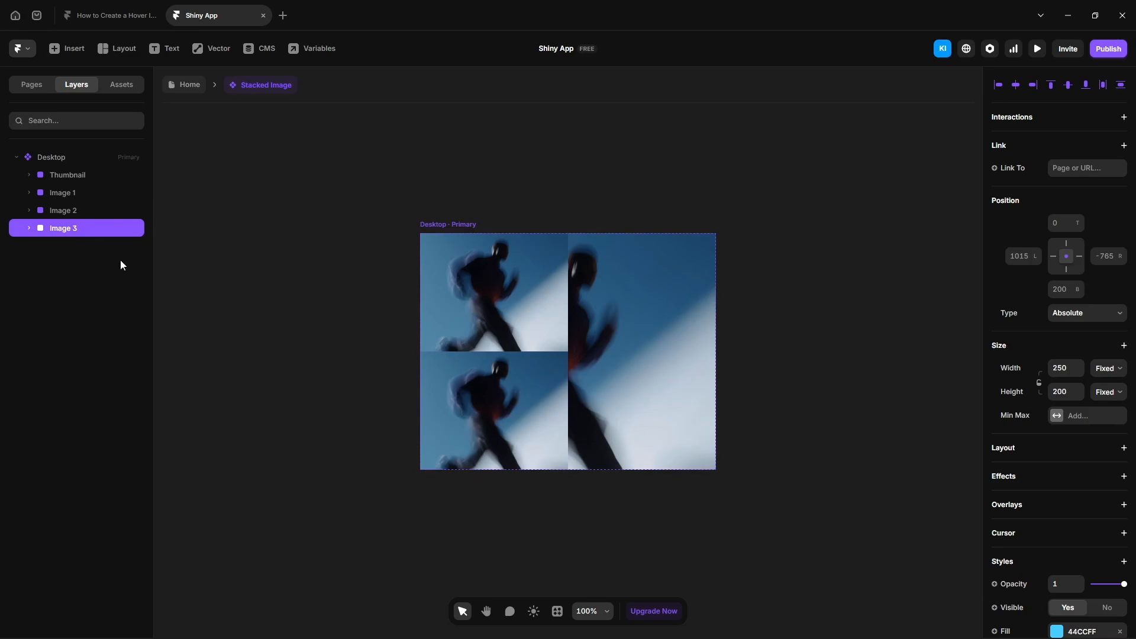
click(1033, 85)
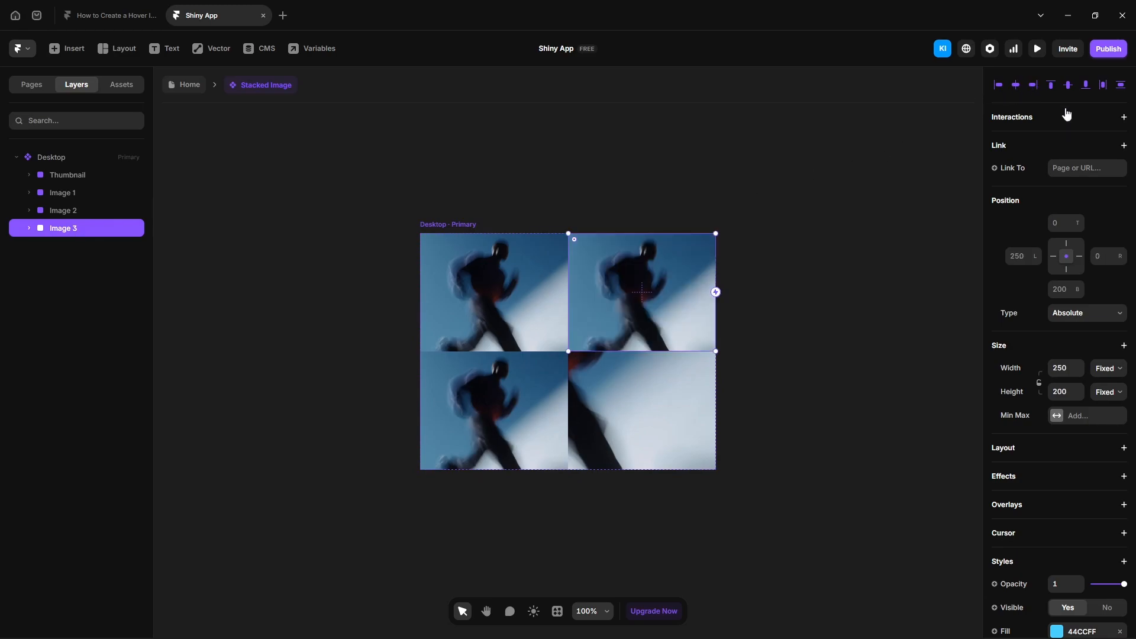
click(1085, 86)
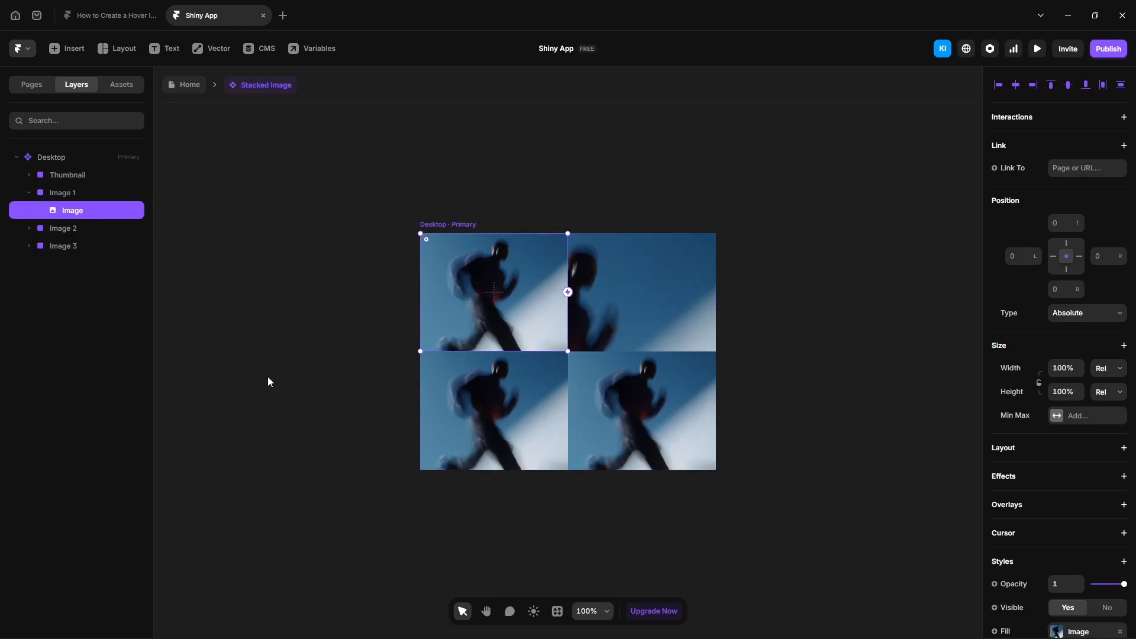
Step: Replace the image fills inside Image 1, Image 2 and Image 3 with the orange runner, standing figures and red runner photos
scroll(1055, 449, down, 4)
click(1075, 406)
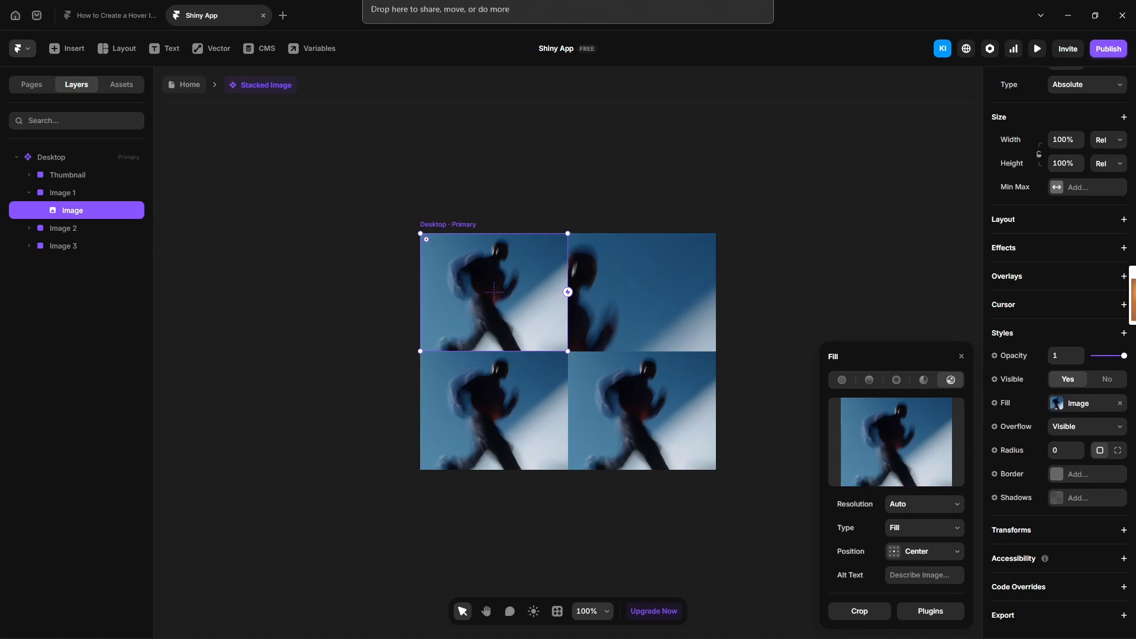
drag(1135, 318, 904, 462)
double_click(492, 429)
drag(1009, 445, 922, 465)
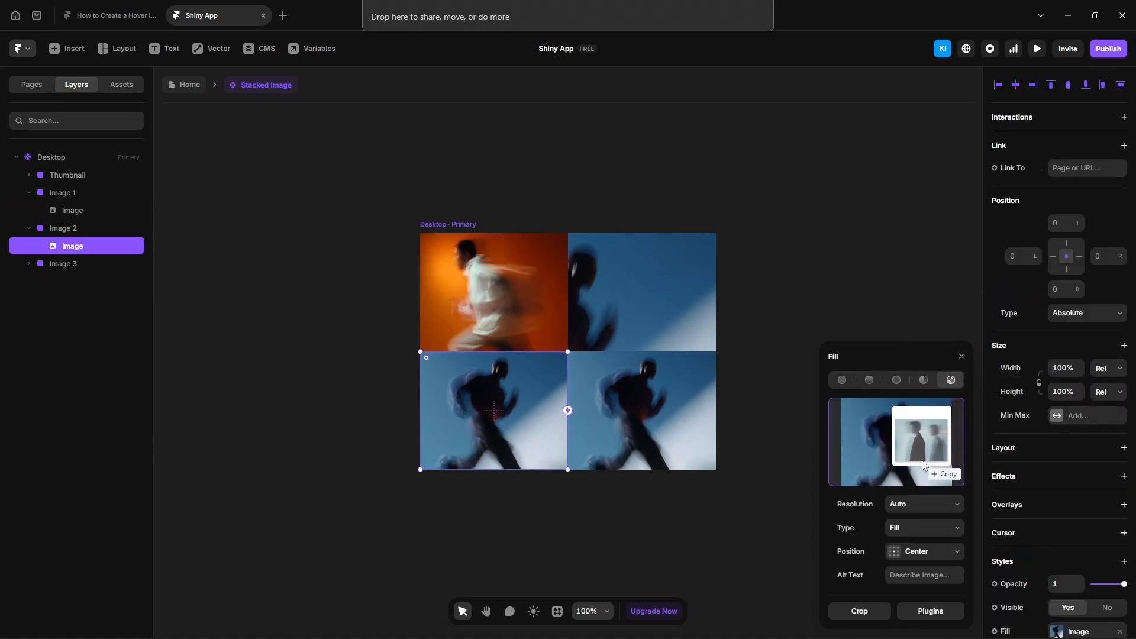
double_click(641, 426)
drag(1127, 398, 899, 468)
key(Escape)
Step: Add a Z Index of 2 to the Thumbnail frame so it covers the three smaller images
click(89, 178)
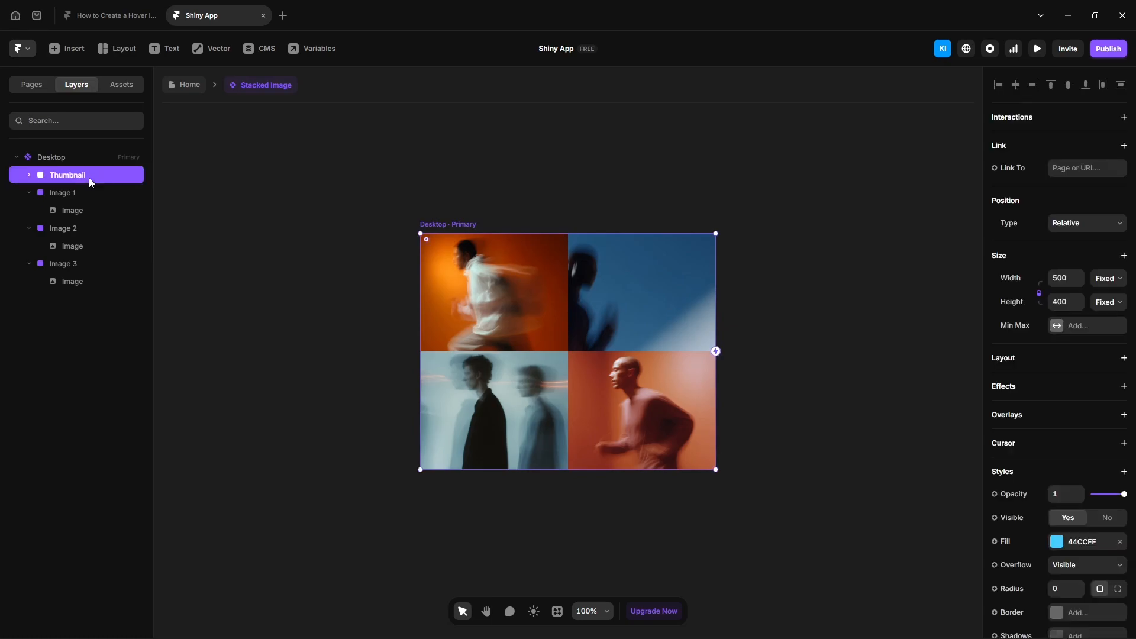
scroll(1059, 426, down, 1)
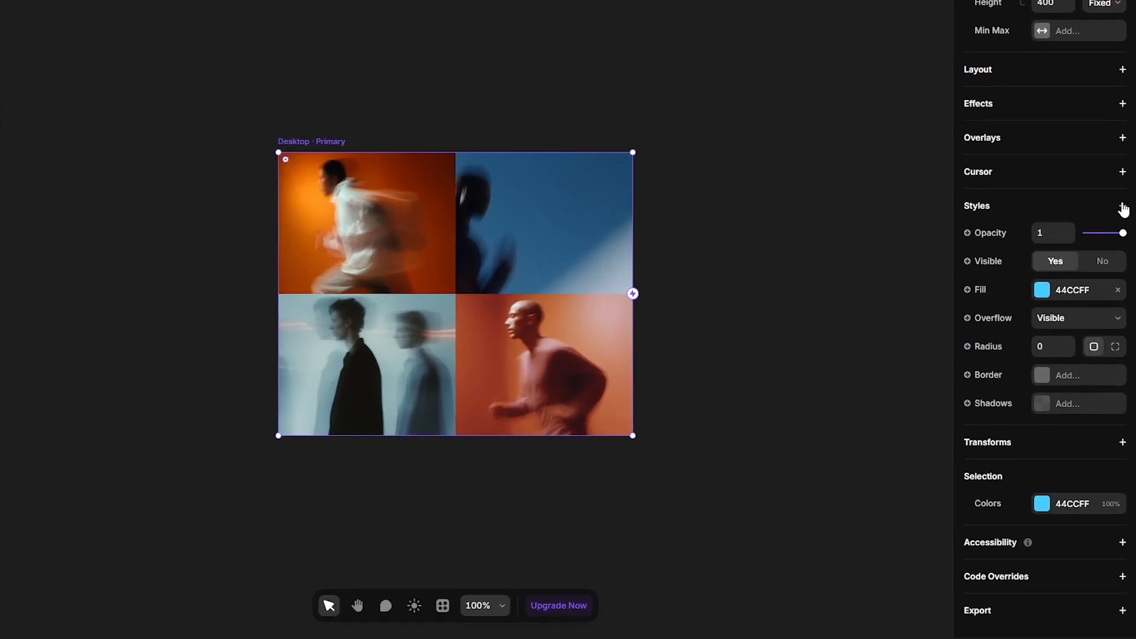
click(1123, 207)
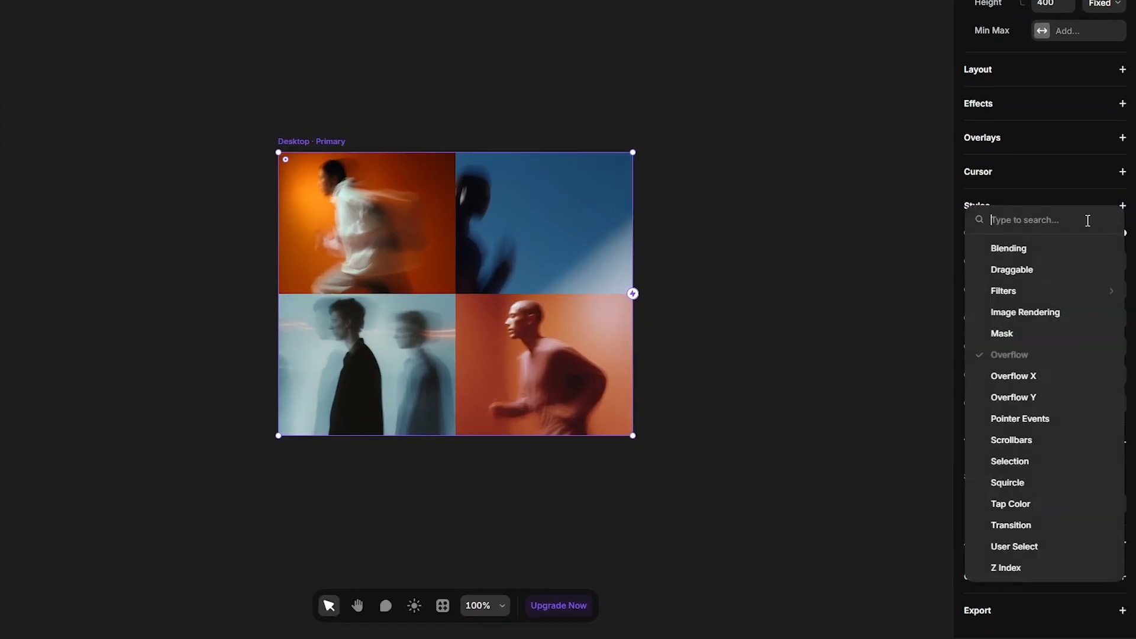
click(1005, 566)
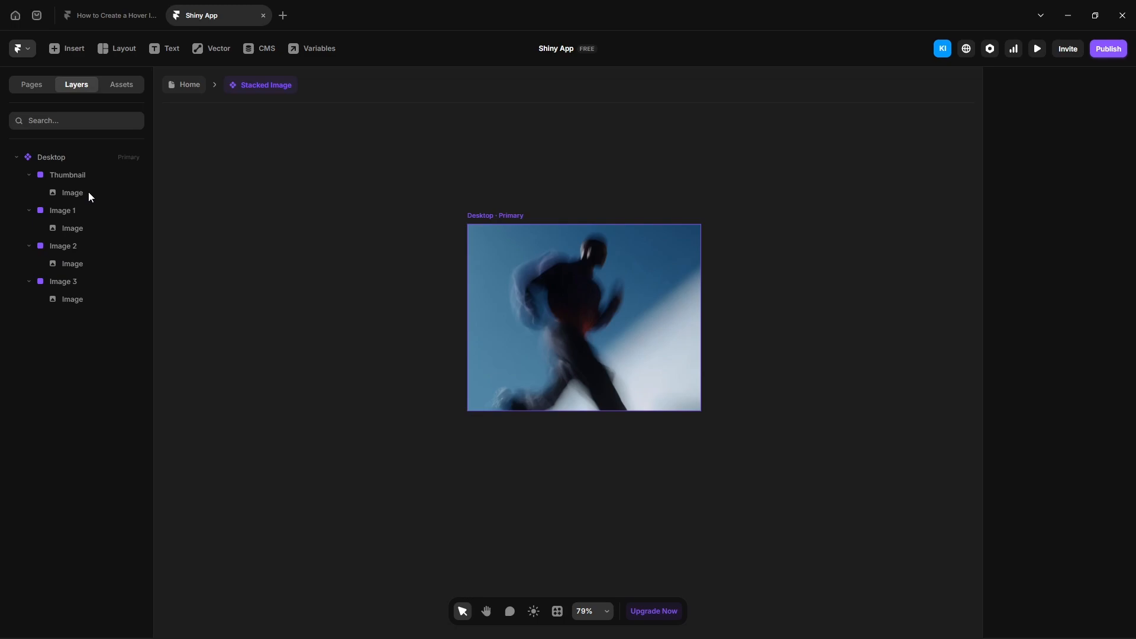
Step: Set a corner radius of 15 on the Image layers nested in Thumbnail, Image 1, Image 2 and Image 3
click(88, 192)
shift+click(71, 228)
shift+click(79, 264)
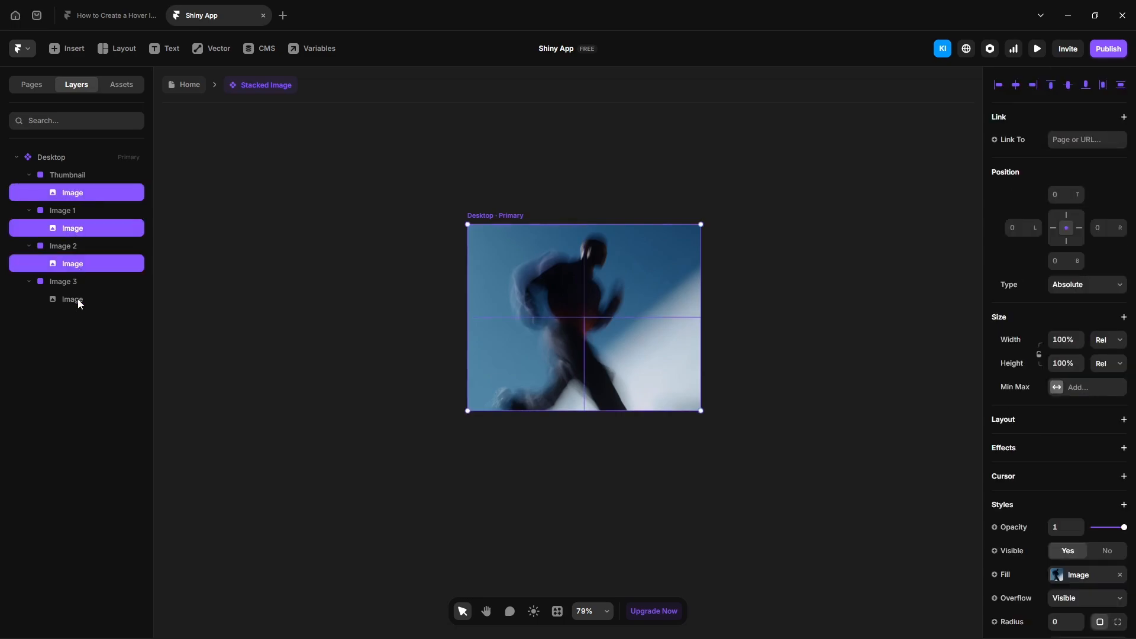
shift+click(78, 300)
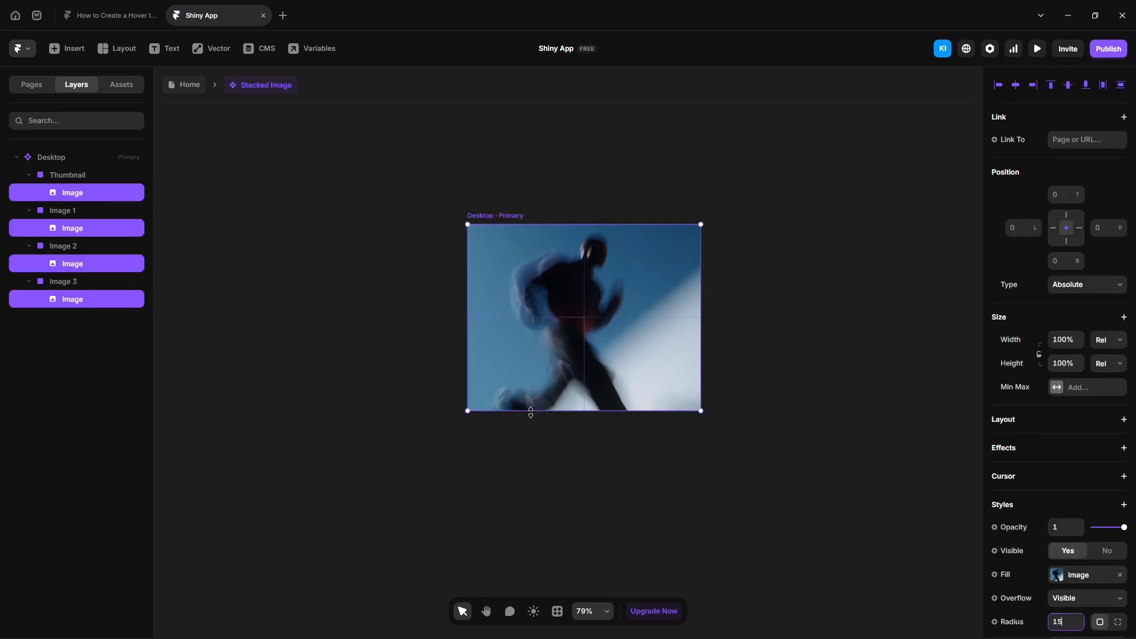
Step: Remove the fill color from the Thumbnail, Image 1, Image 2 and Image 3 frames
click(86, 174)
shift+click(71, 211)
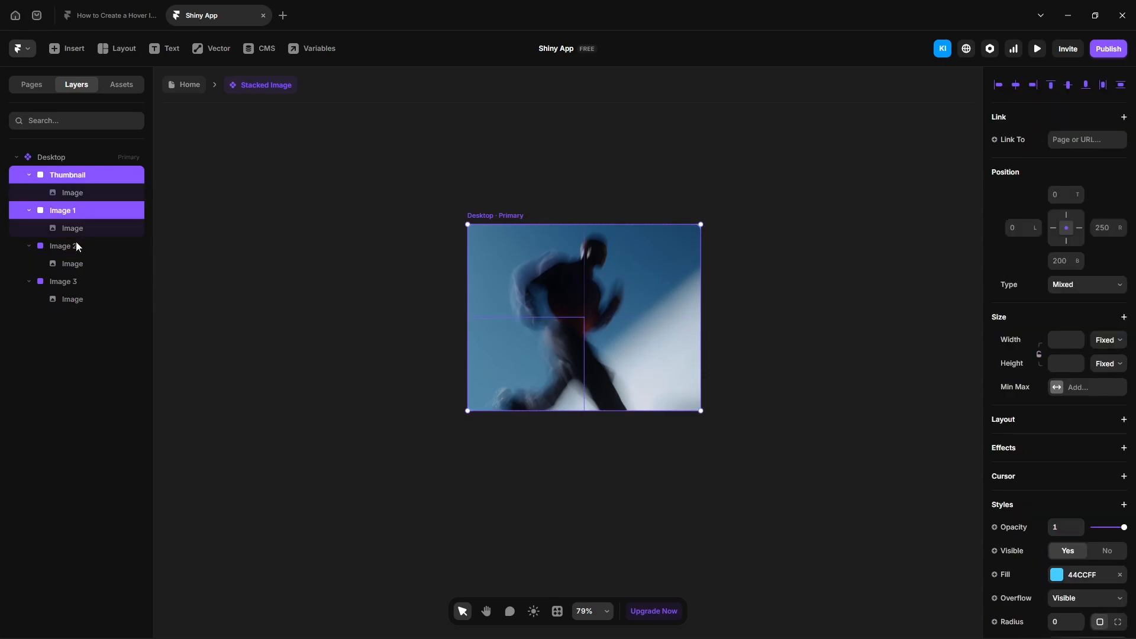
shift+click(76, 245)
shift+click(71, 281)
click(1120, 575)
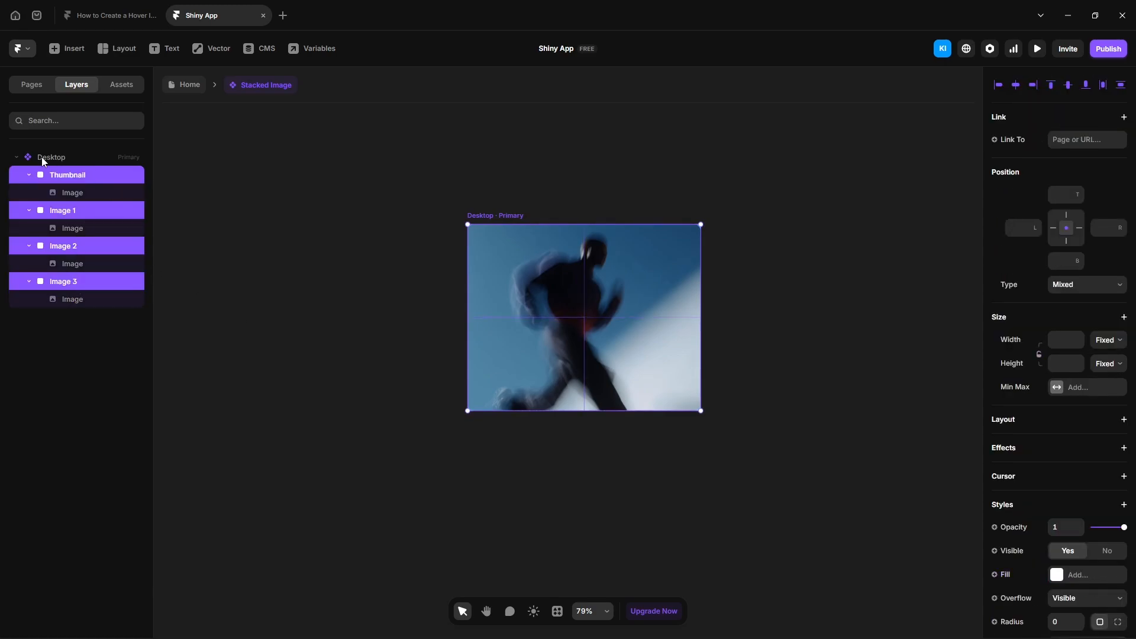
Step: Remove the Desktop variant's fill and set its overflow to Visible
click(66, 159)
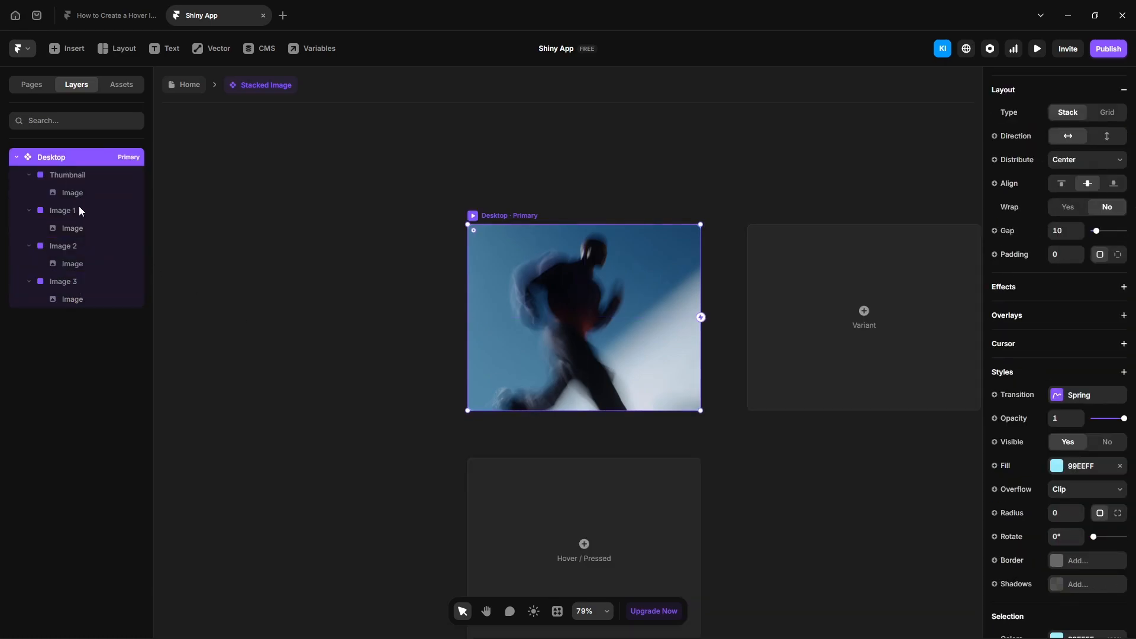
click(1120, 466)
click(1117, 489)
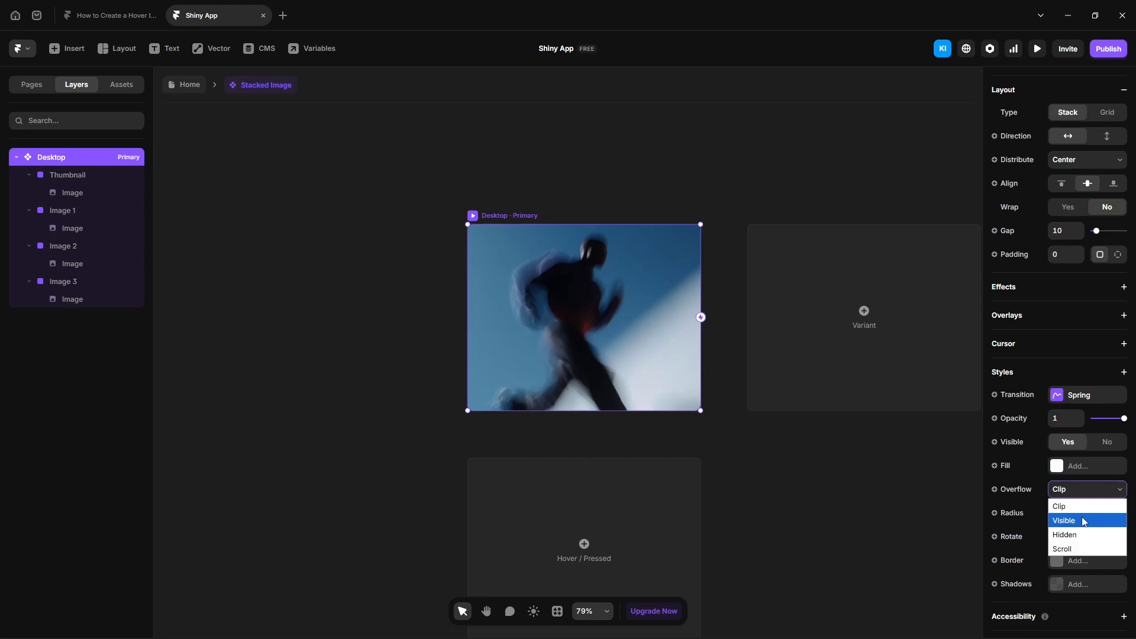
click(1084, 521)
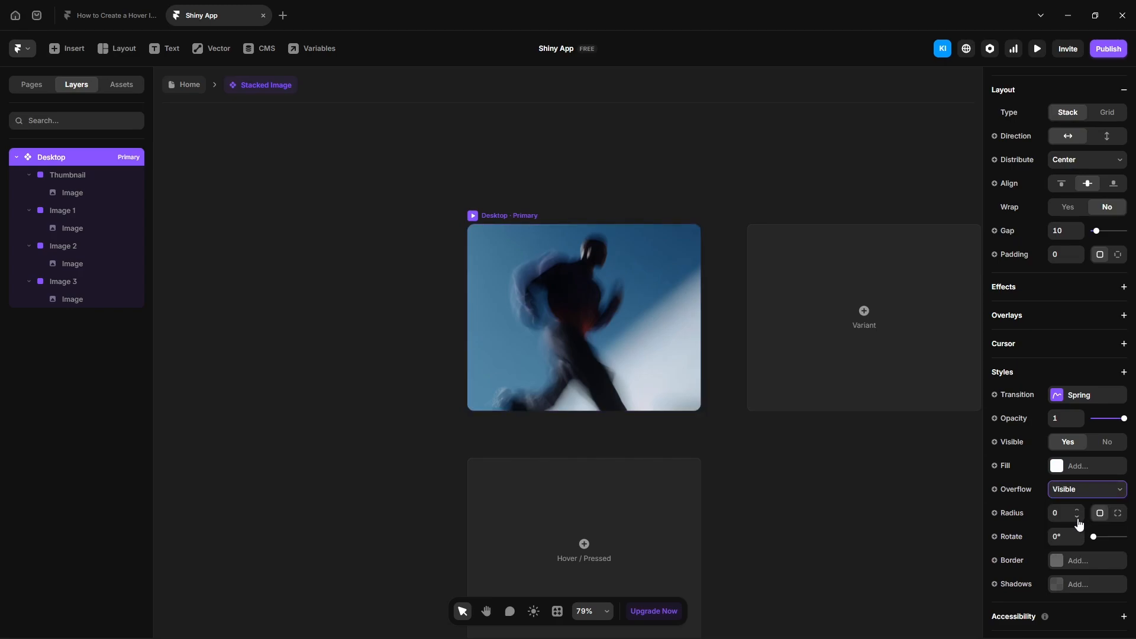
Step: Add a second variant beside Desktop and rename it Desk 2
click(884, 359)
double_click(52, 317)
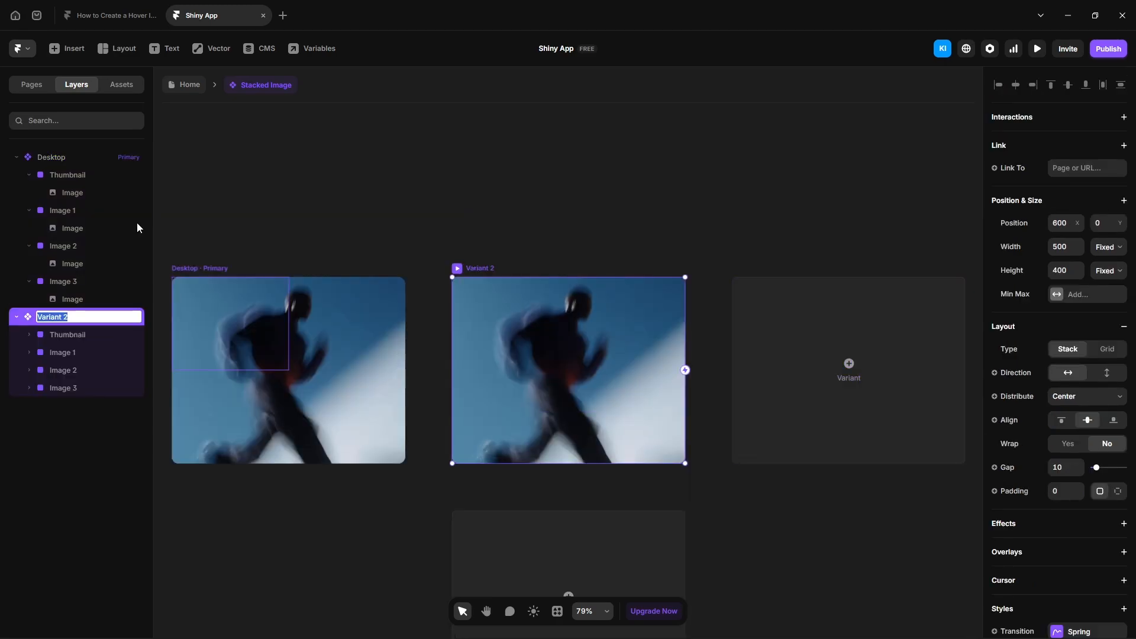
text(Desk 2)
key(Return)
Step: Set Desk 2's Thumbnail to absolute positioning with no pinned edges and a proportional width of 250
click(65, 334)
click(1080, 223)
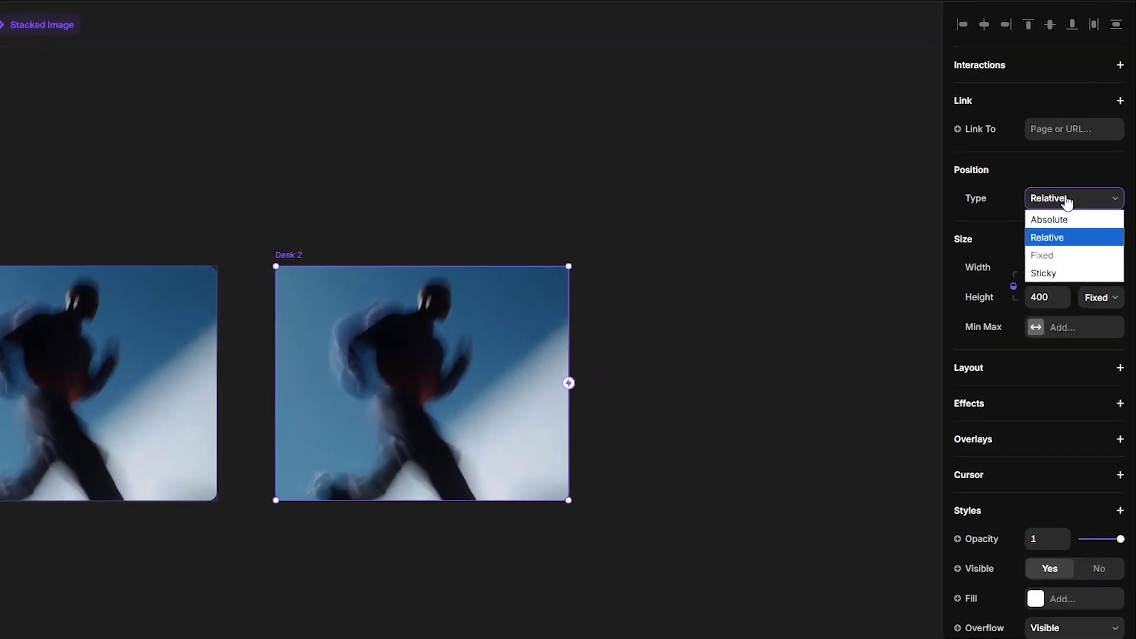
click(1059, 220)
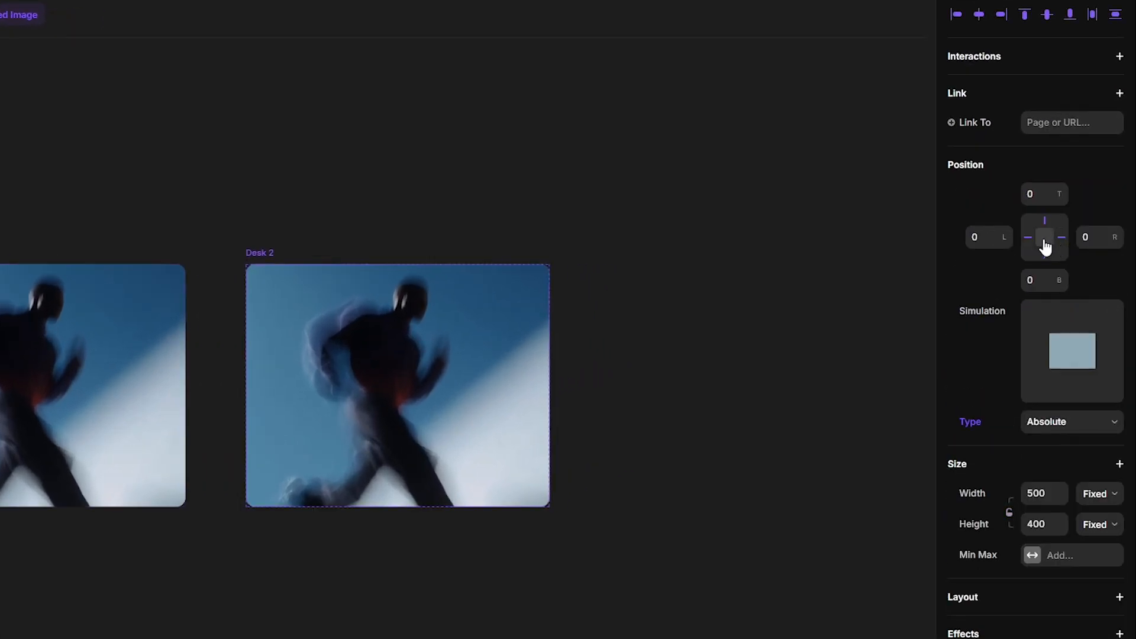
click(1036, 383)
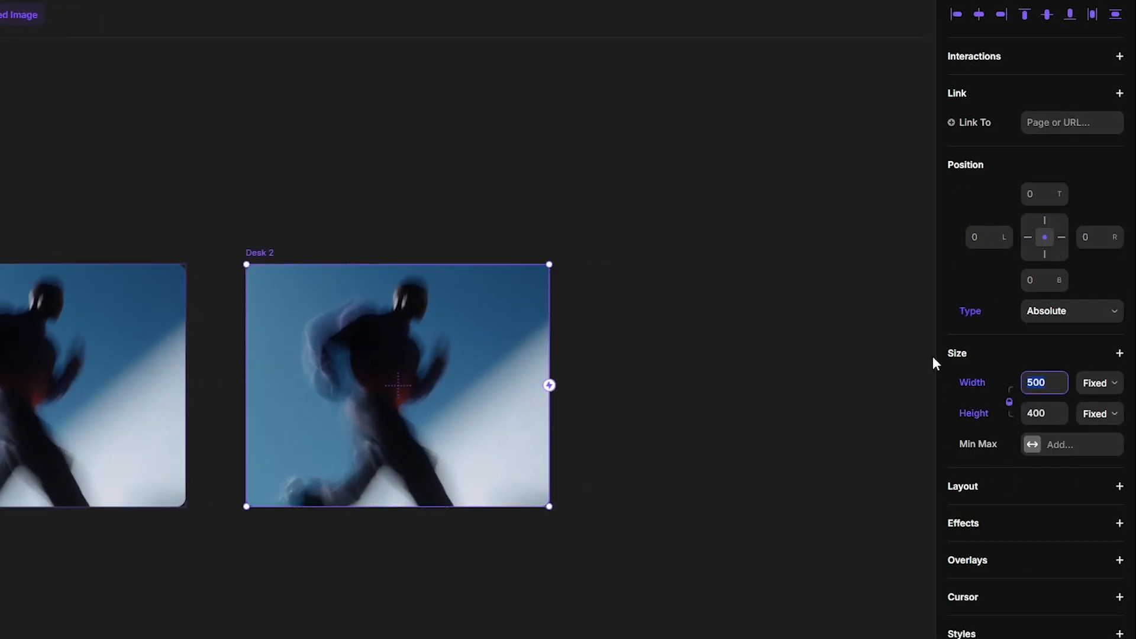
text(250)
key(Return)
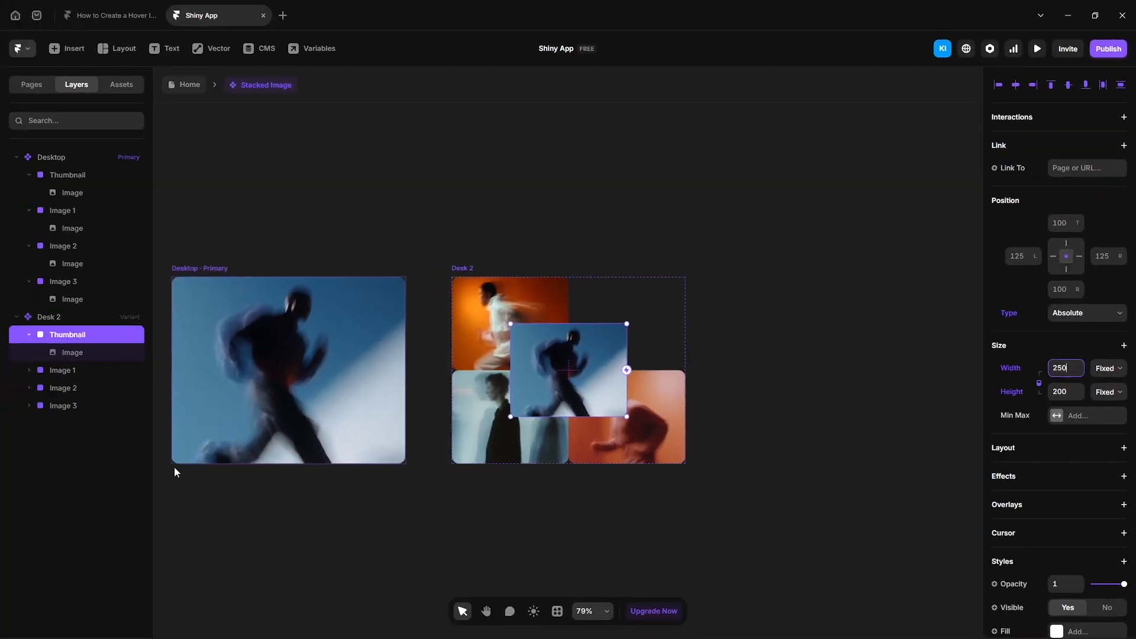
Step: Add a Rotate transform to Thumbnail, Image 1, Image 2 and Image 3 in the Desk 2 variant
shift+click(71, 371)
shift+click(74, 388)
shift+click(77, 406)
scroll(1060, 555, down, 3)
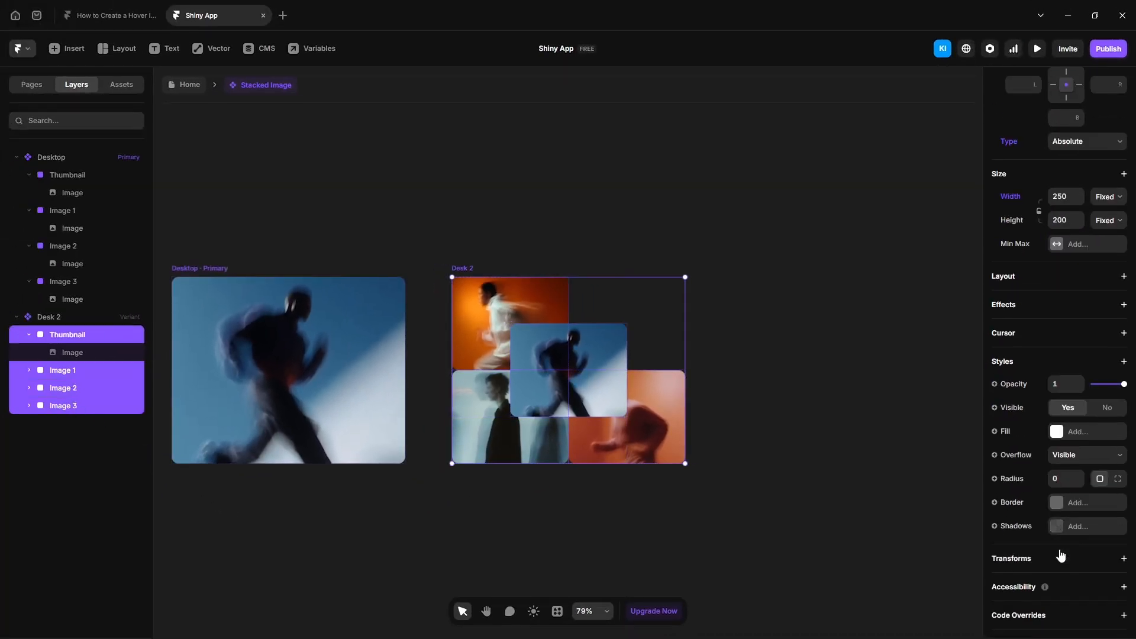
click(1017, 551)
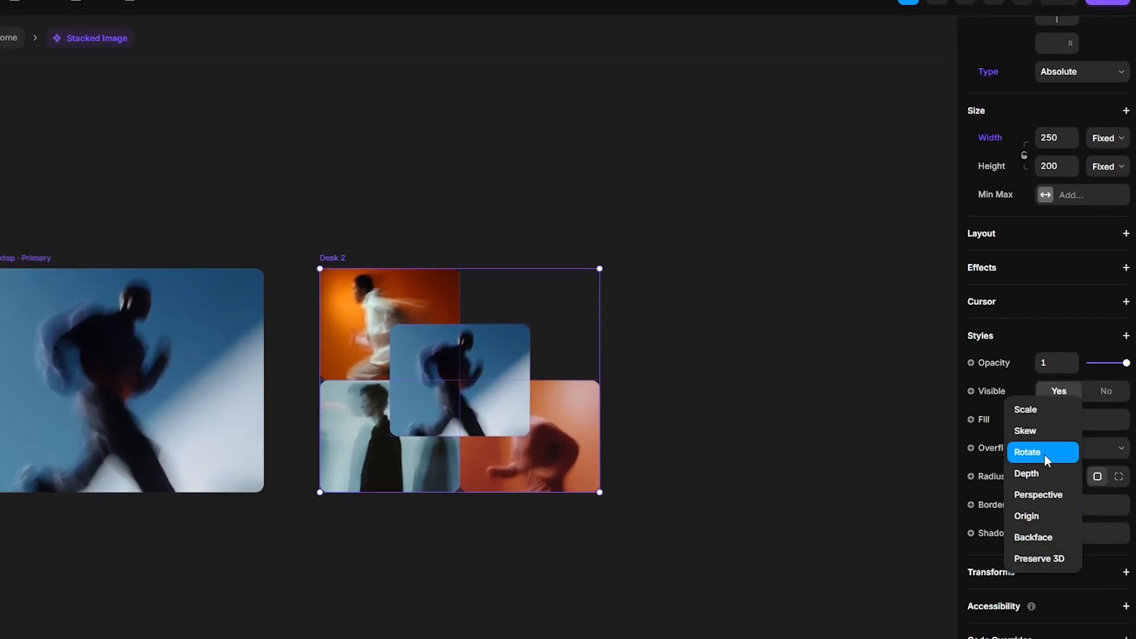
click(1051, 438)
Step: Rotate Desk 2's Thumbnail about 15 degrees counterclockwise and align it to the variant's top-right corner
click(81, 335)
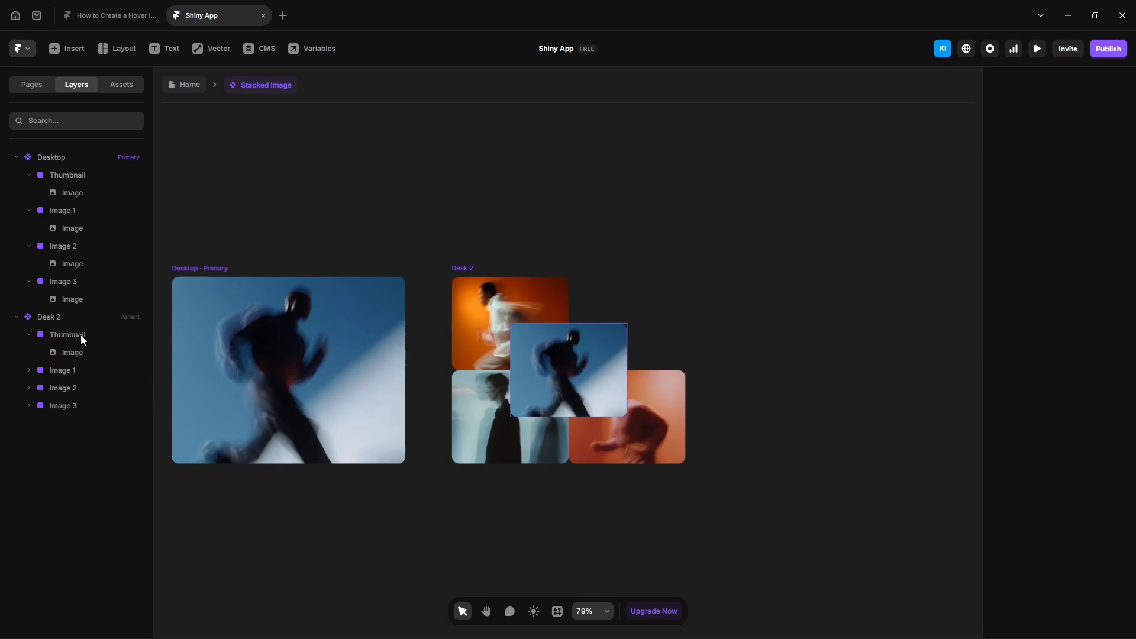
scroll(1037, 470, down, 5)
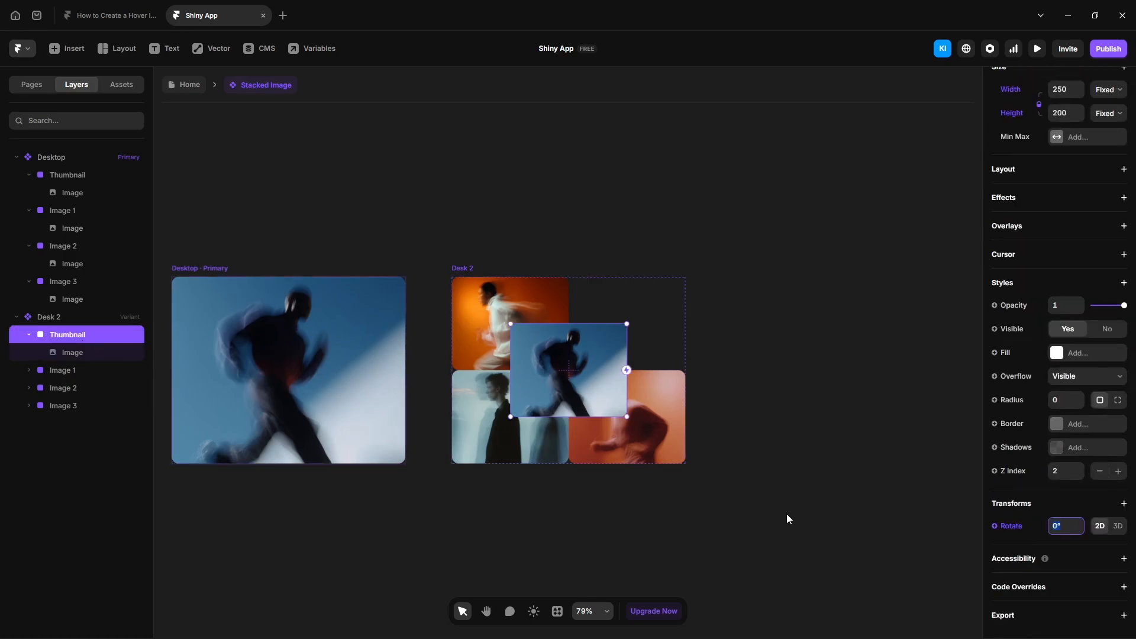
text(5)
key(Return)
click(1033, 89)
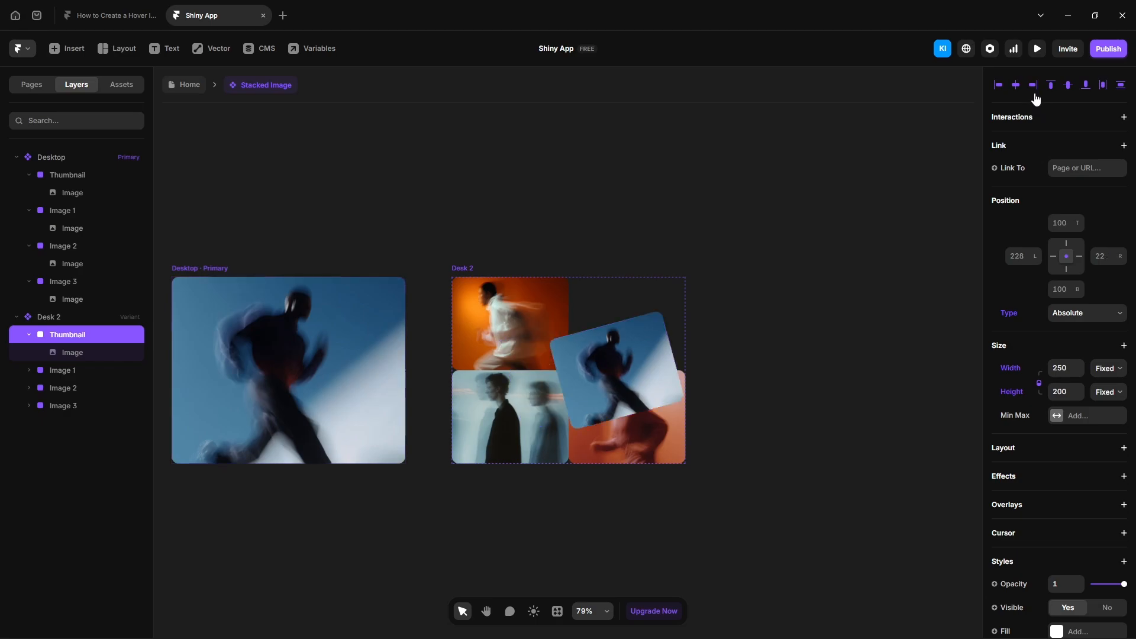
click(1051, 87)
Step: Rotate Image 1 in Desk 2 by -10° and align it to the variant's top-left corner
click(510, 323)
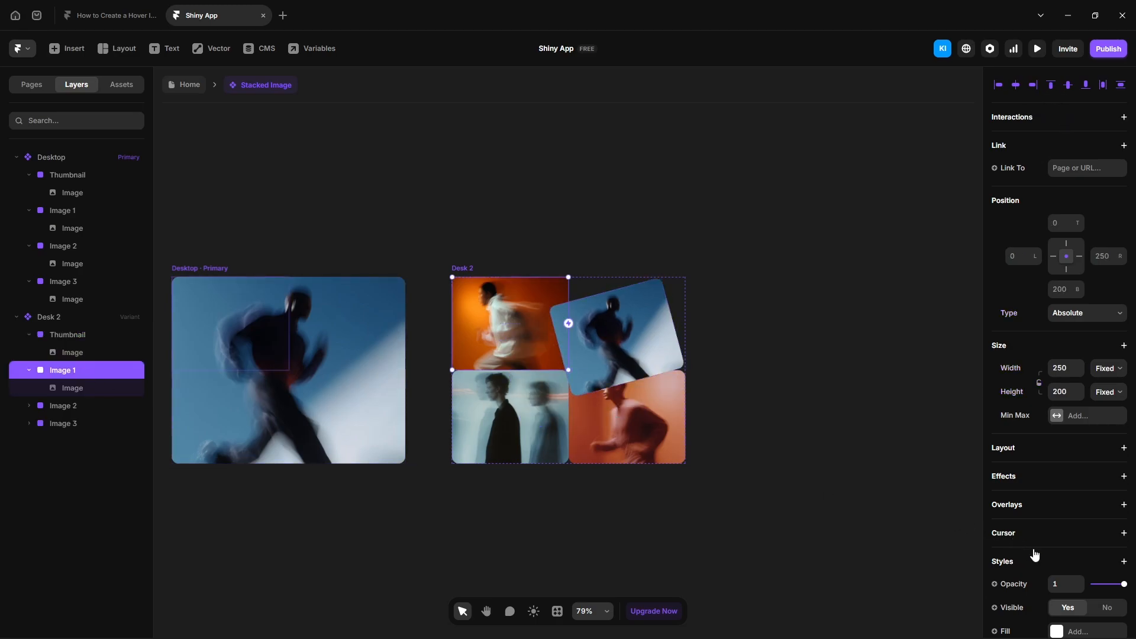
scroll(1034, 553, down, 5)
text(-10)
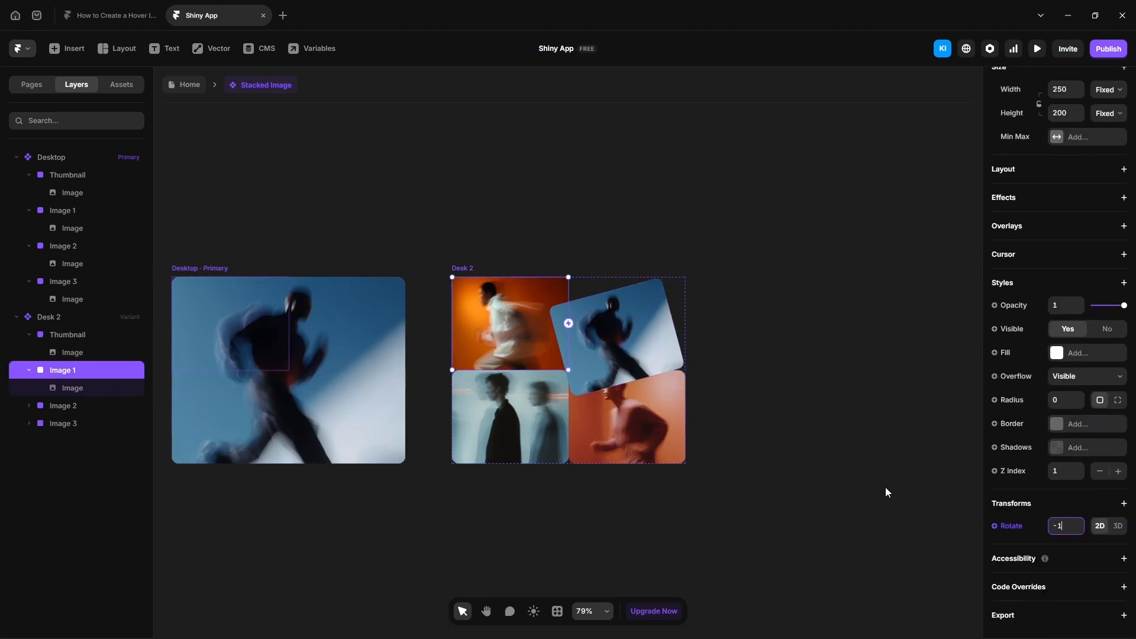
key(Return)
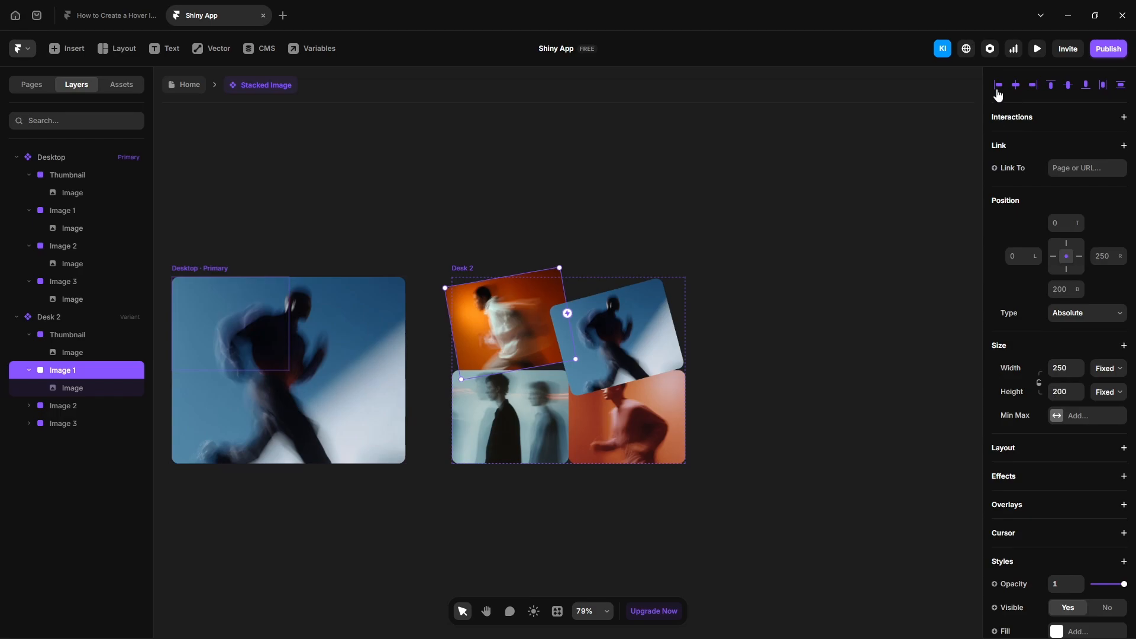
key(ctrl+z)
Step: Rotate Image 2 in Desk 2 by 10° and align it to the variant's bottom-left corner
click(73, 406)
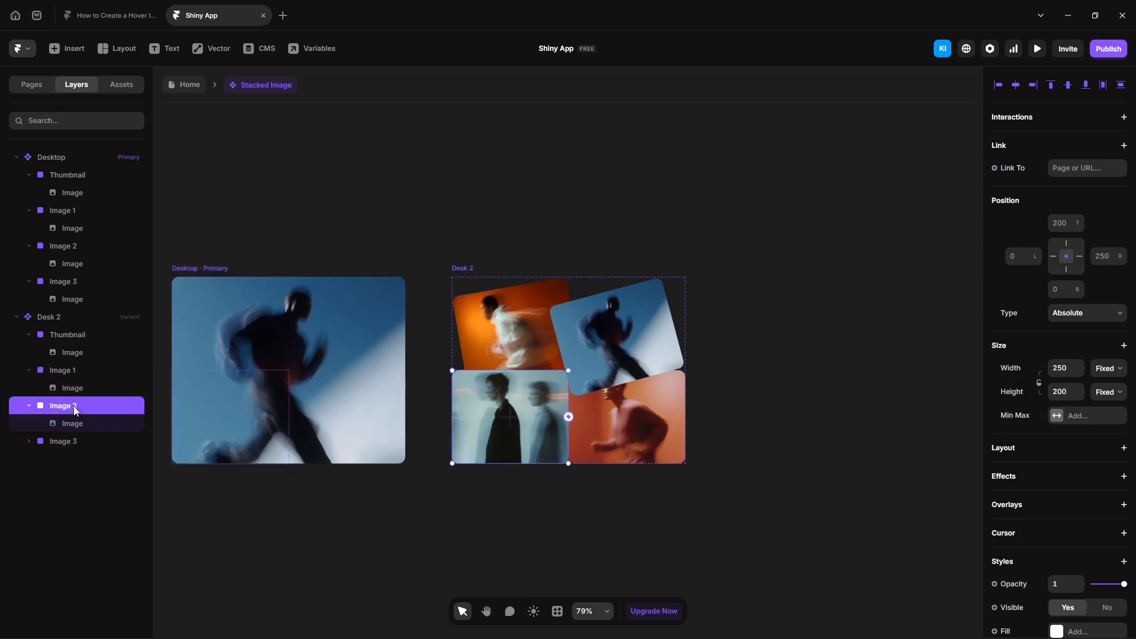
scroll(1065, 526, down, 4)
scroll(1065, 526, down, 1)
click(1065, 527)
text(1)
key(Return)
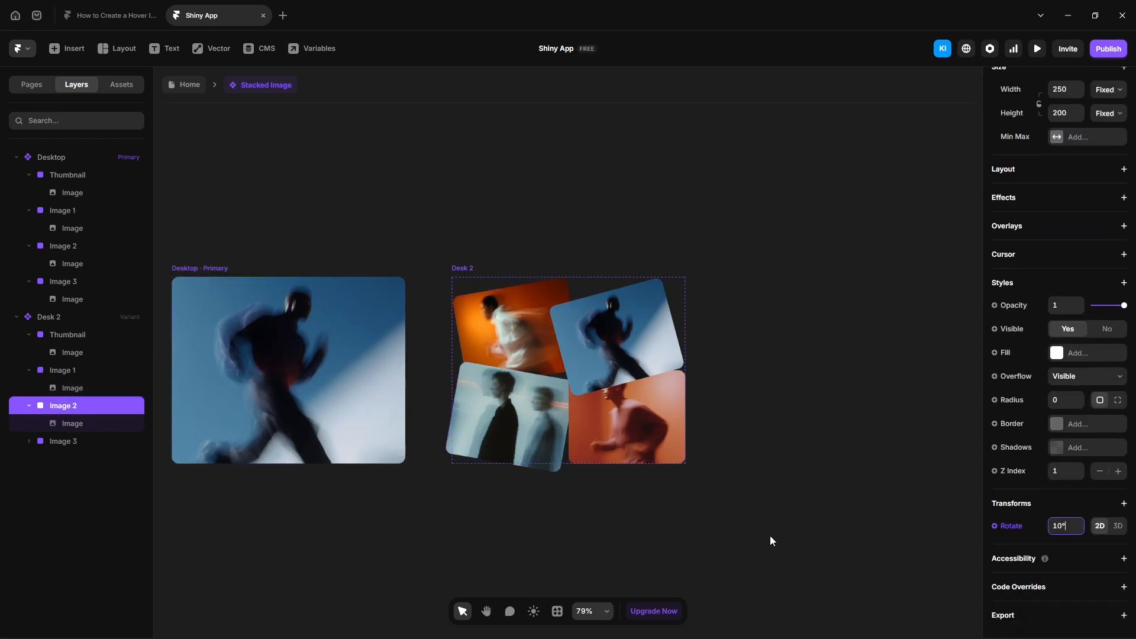
scroll(1086, 444, up, 5)
click(997, 87)
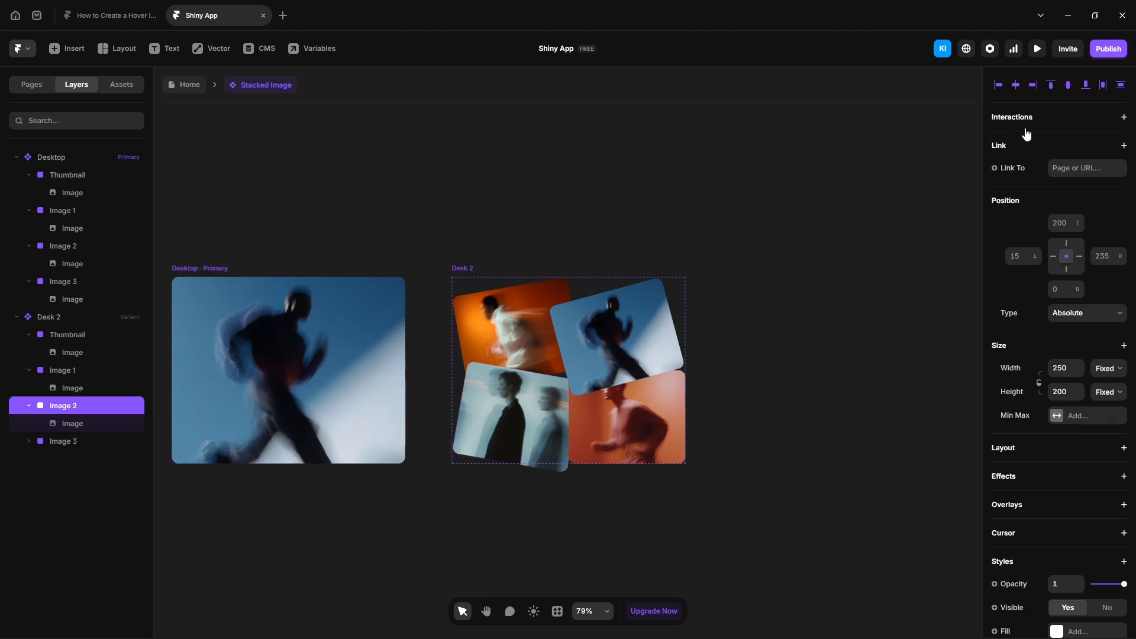
click(1086, 88)
Step: Rotate Image 3 in Desk 2 by 10° and align it to the variant's bottom-right corner
click(82, 442)
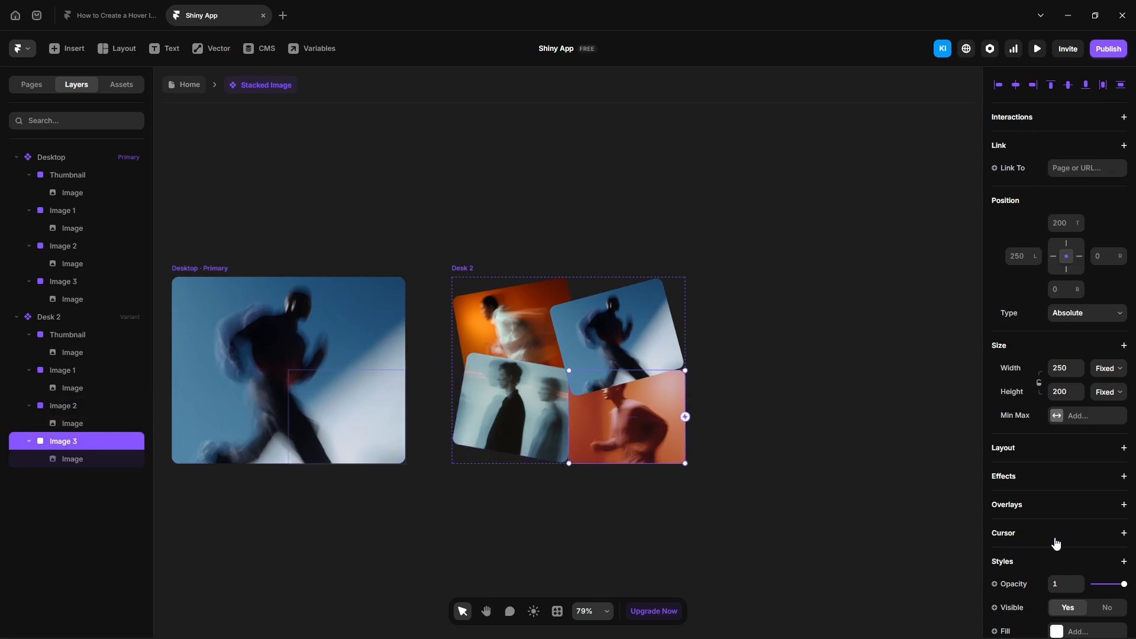
scroll(1056, 543, down, 5)
click(1002, 535)
text(10)
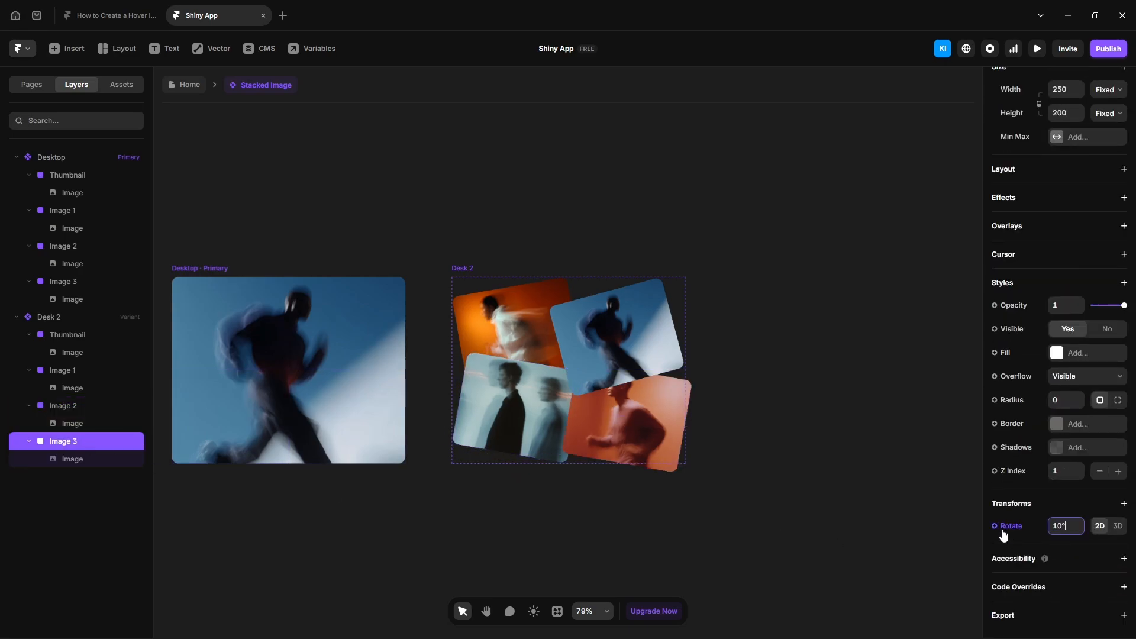
scroll(1065, 503, up, 5)
click(1033, 85)
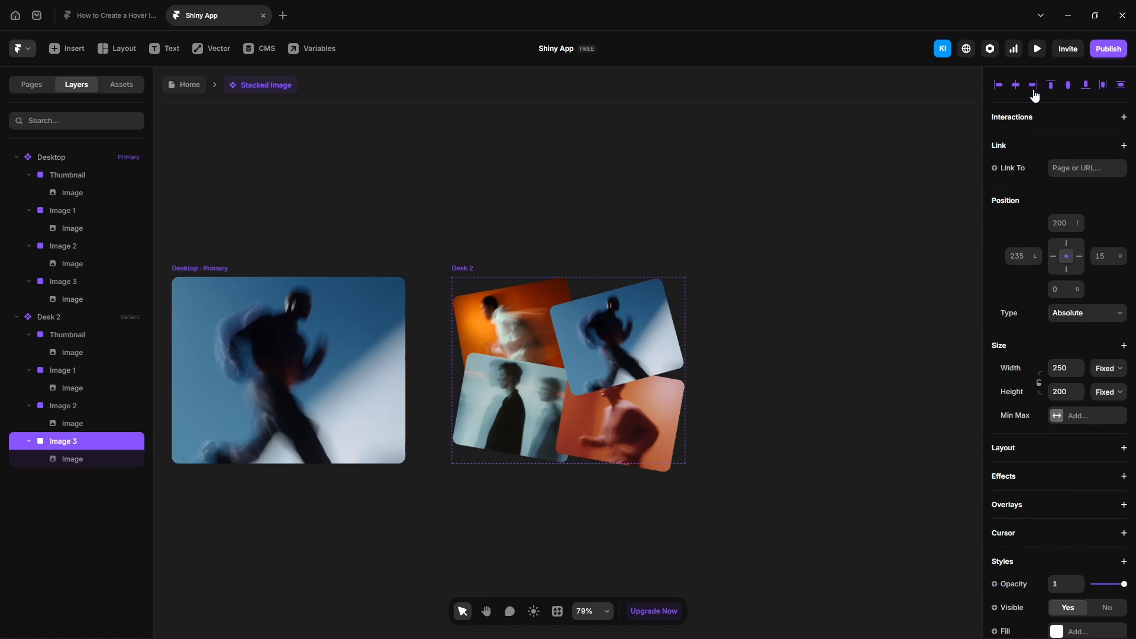
click(1086, 86)
Step: Connect the Desktop variant to Desk 2 with a Mouse Enter interaction
click(219, 257)
click(209, 266)
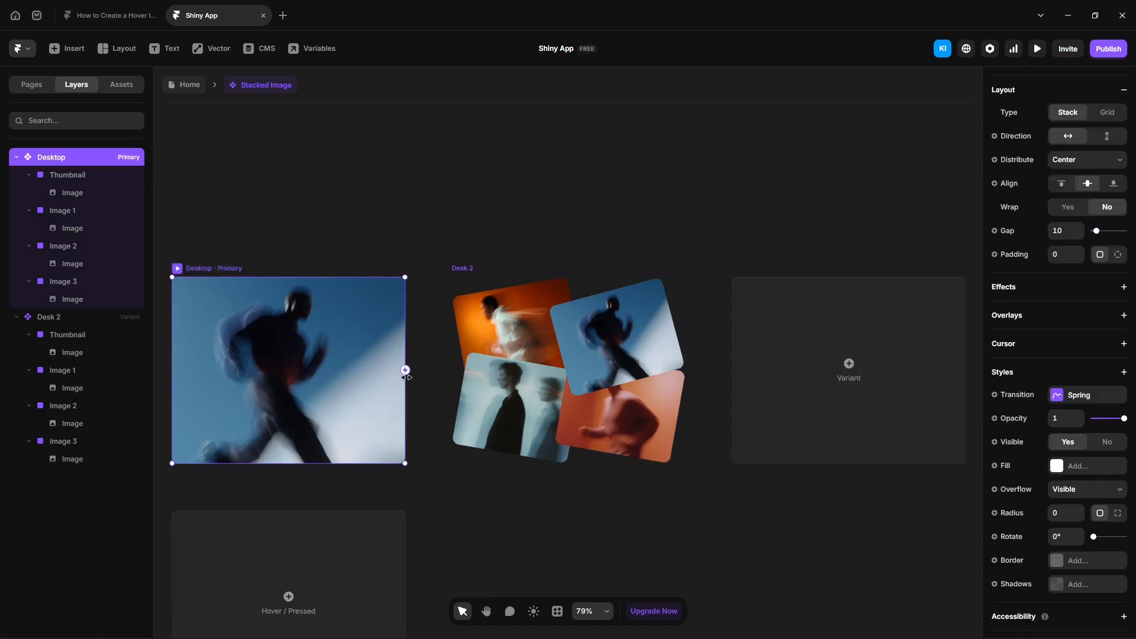
drag(406, 371, 502, 409)
drag(554, 381, 553, 379)
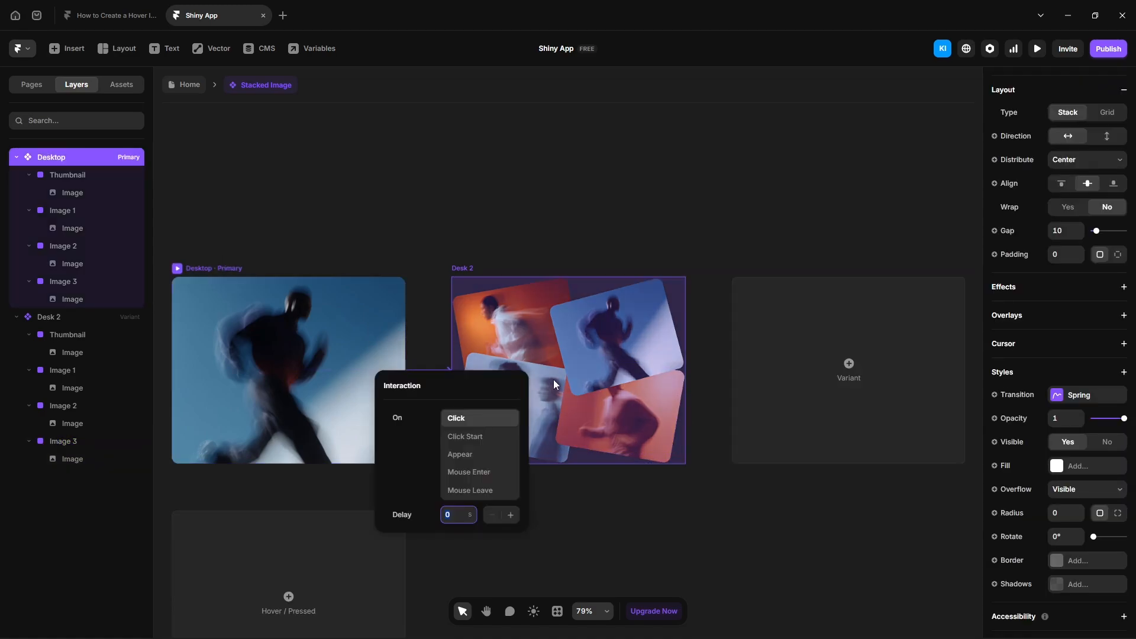
click(489, 474)
Step: Connect Desk 2 back to the Desktop variant with a Mouse Leave interaction
click(563, 304)
drag(685, 370, 374, 366)
click(449, 495)
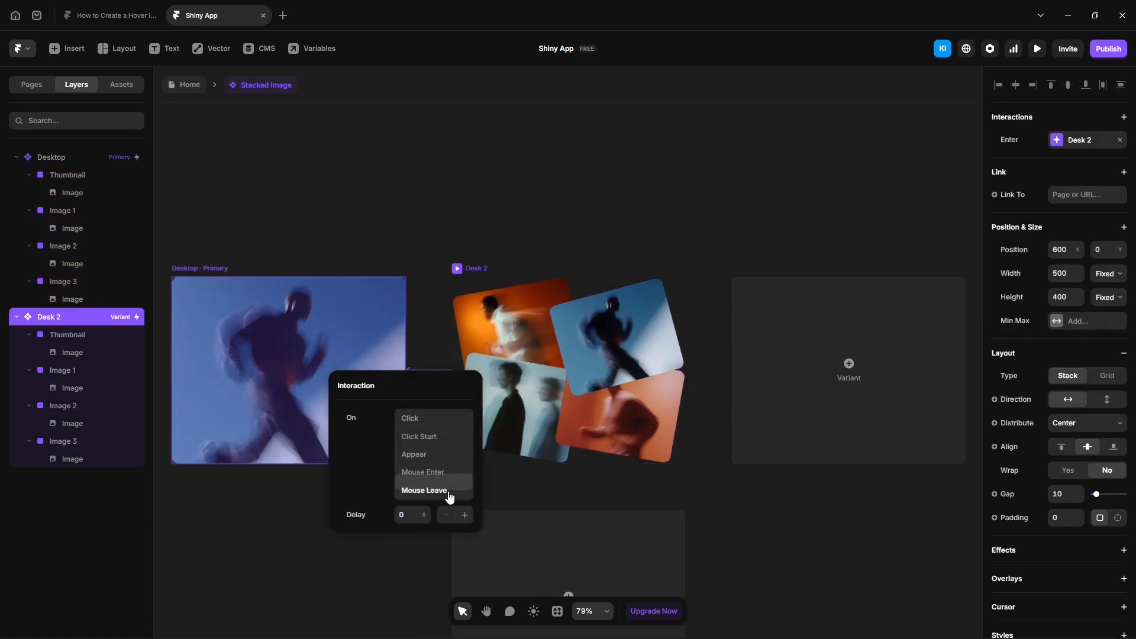
click(349, 222)
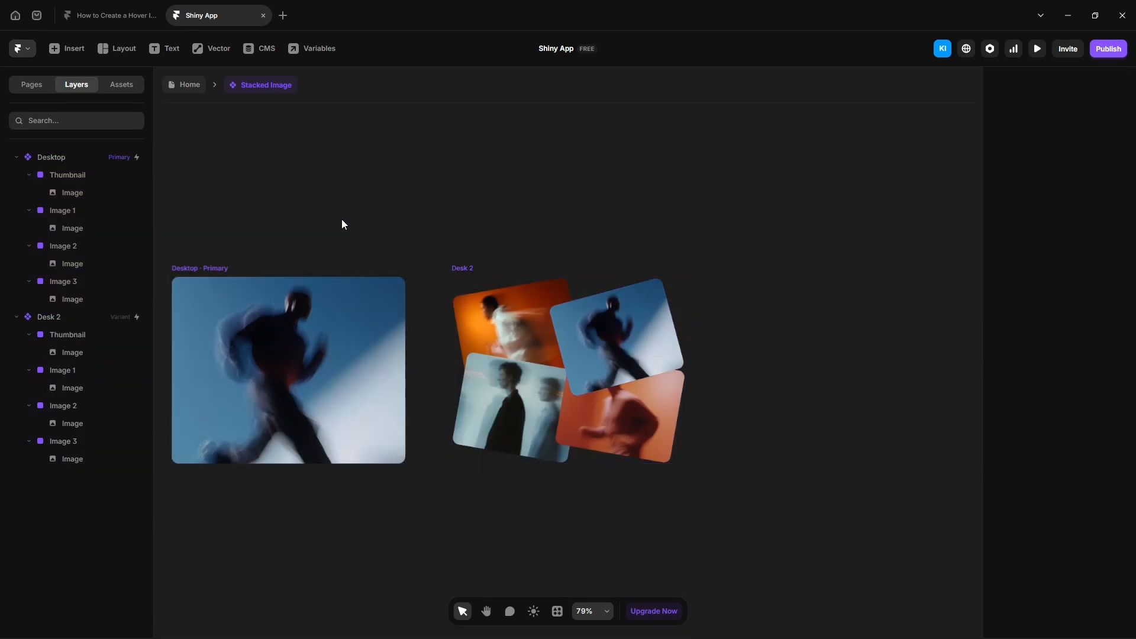
Step: Return to the Home page and preview the Stacked Image's hover effect
click(176, 86)
click(1035, 55)
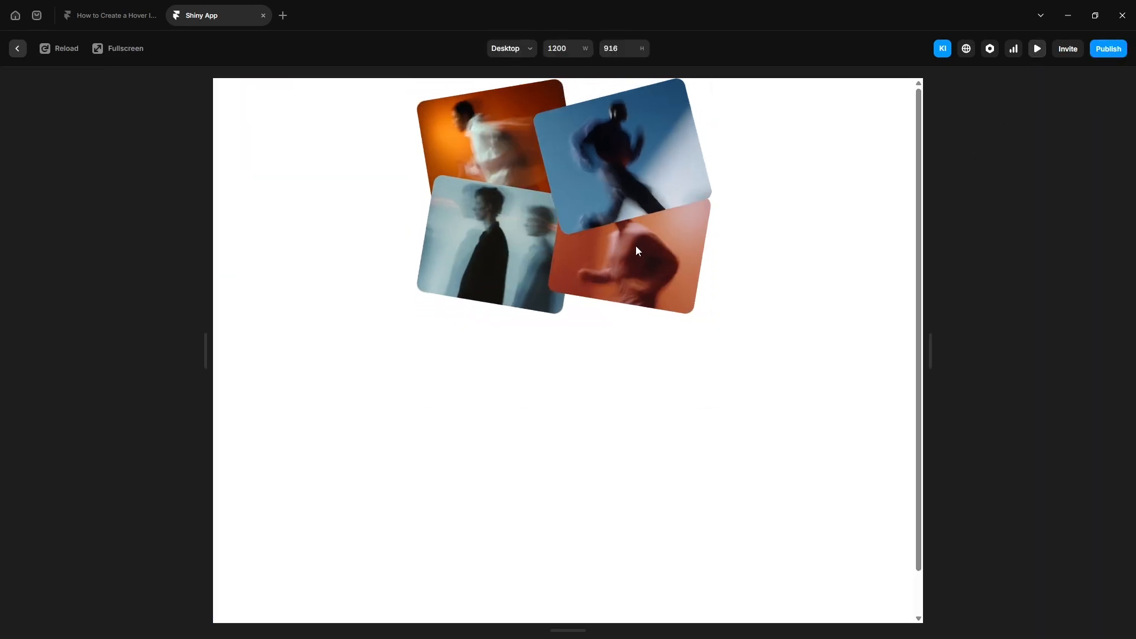
mouse_move(544, 171)
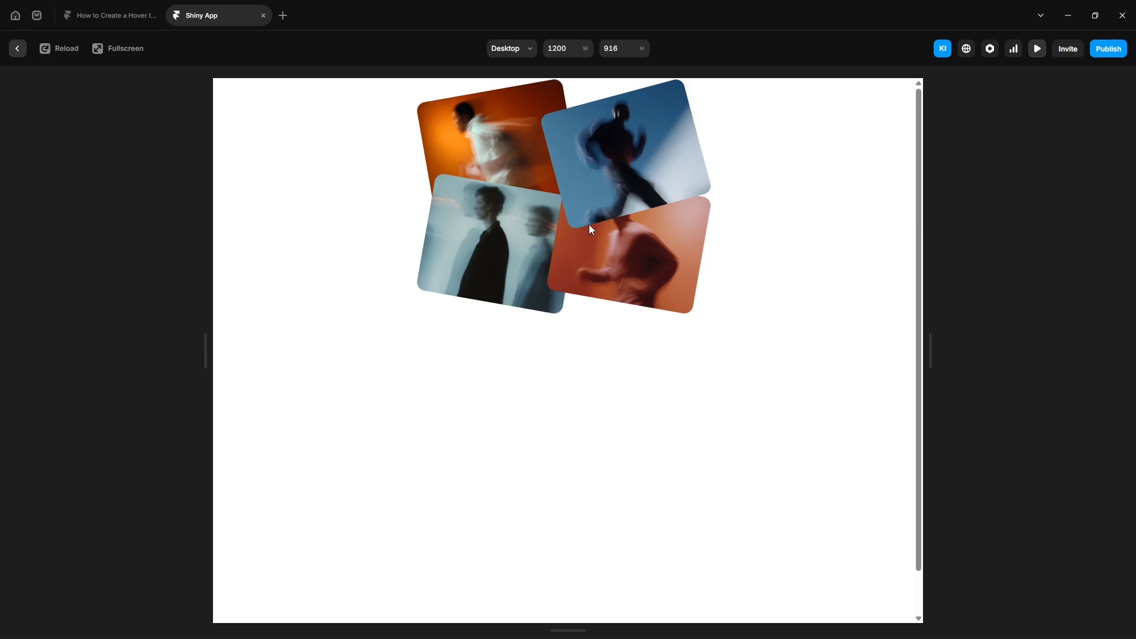
click(17, 48)
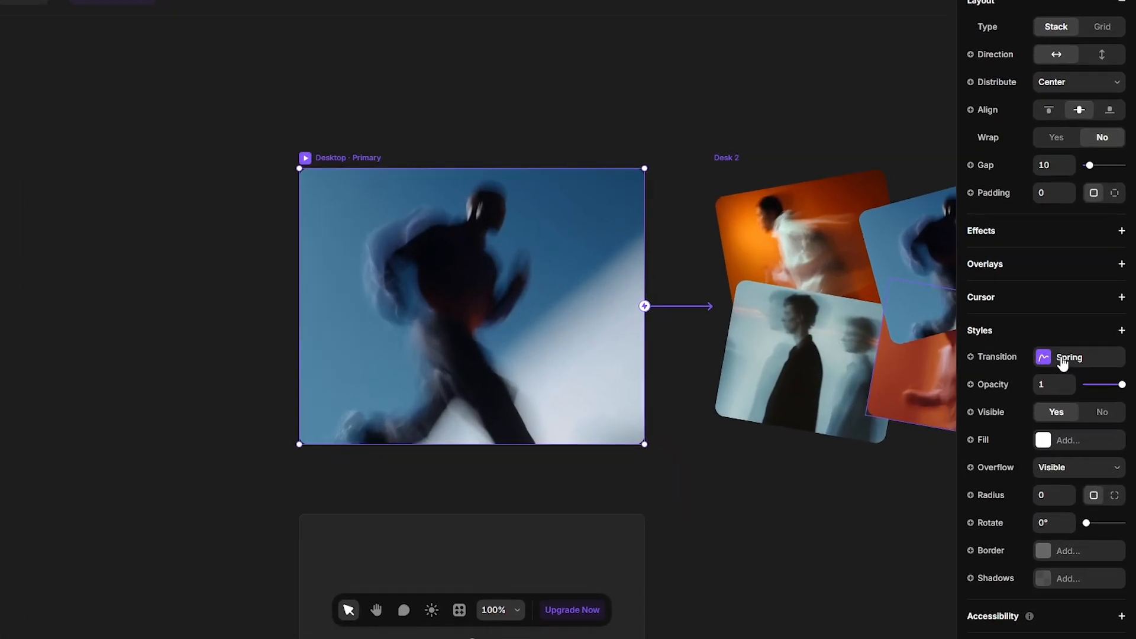
Step: Set the Desktop variant's Spring transition to a time of 1 s and a bounce of 0
click(1074, 399)
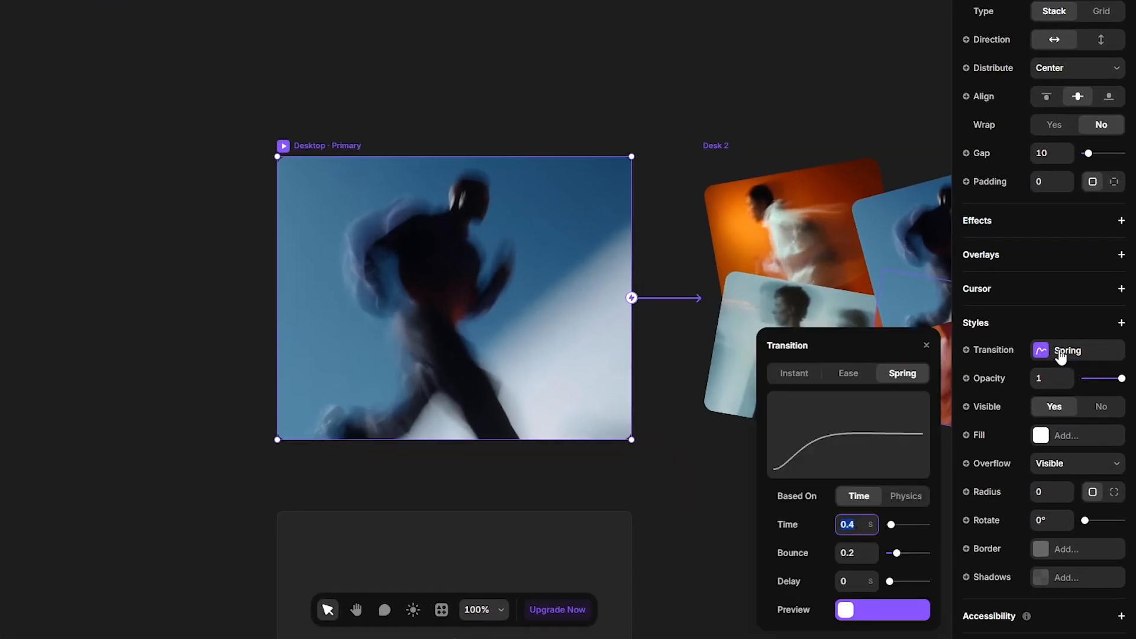
key(Tab)
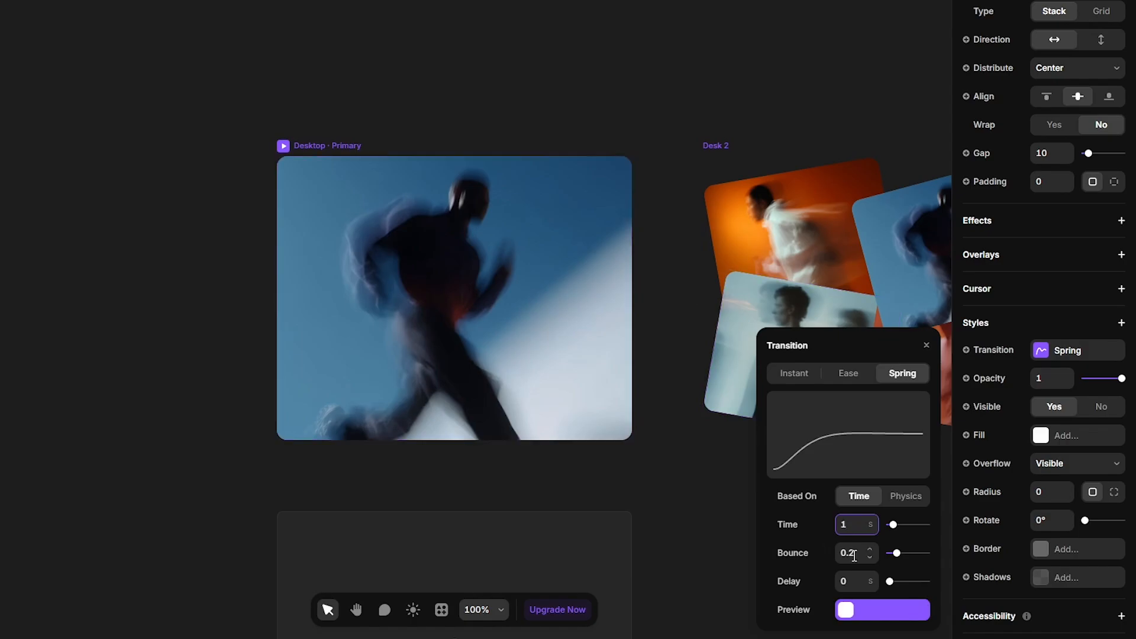
text(0)
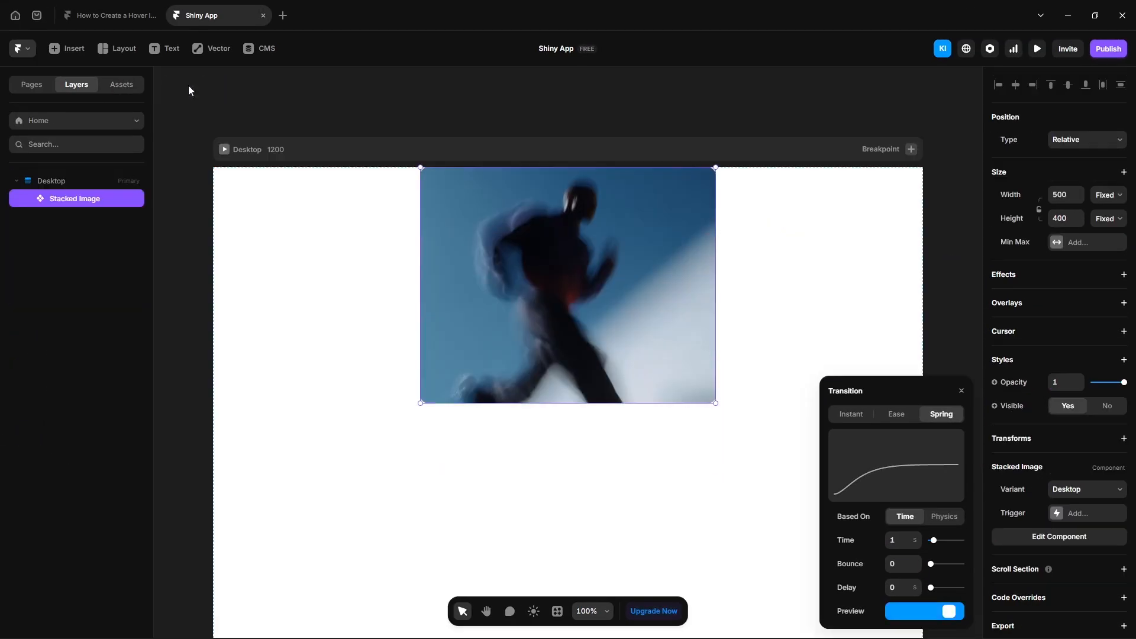
key(Escape)
Step: Preview the Home page again to test the Stacked Image's slower hover transition
click(1030, 4)
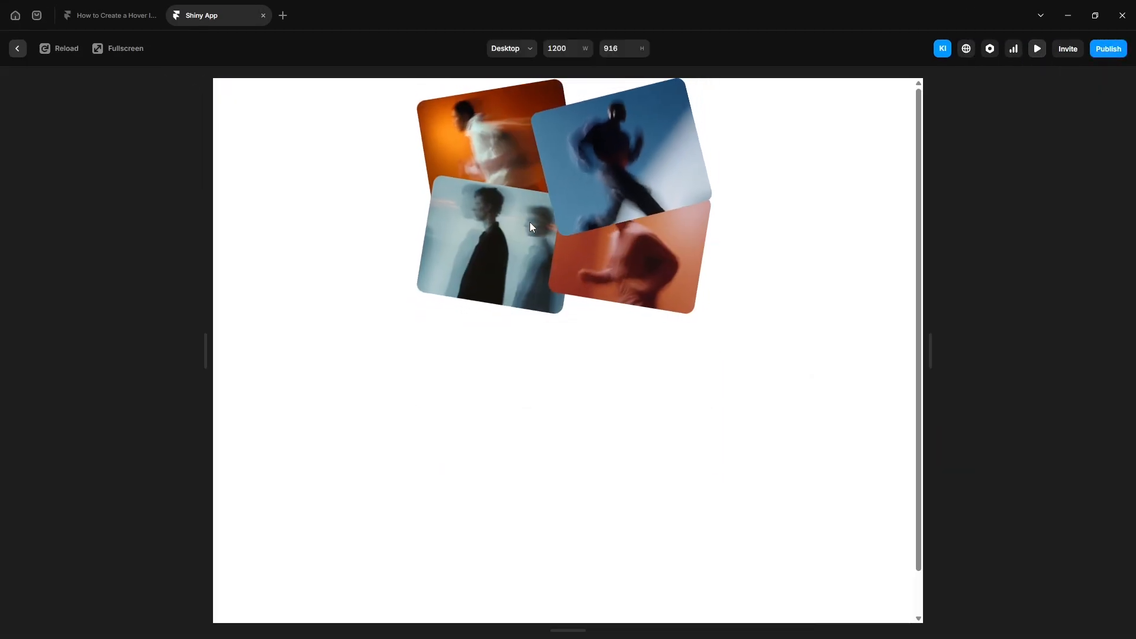
mouse_move(593, 237)
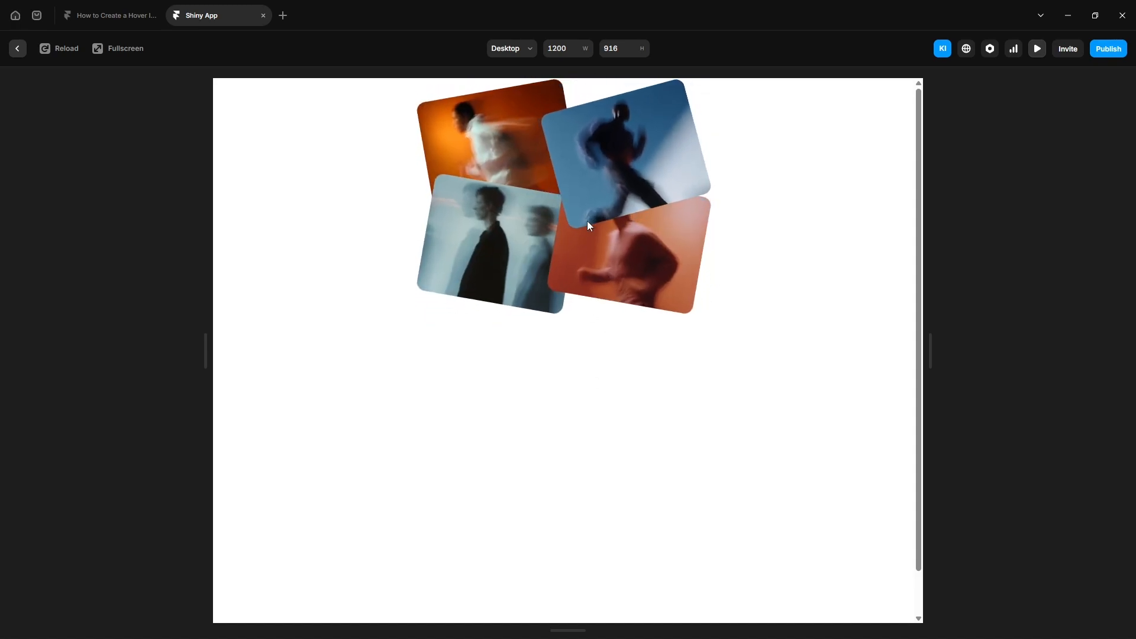
key(Escape)
Step: Set both the width and height of the Stacked Image on the Home page to Fit Content
click(1113, 195)
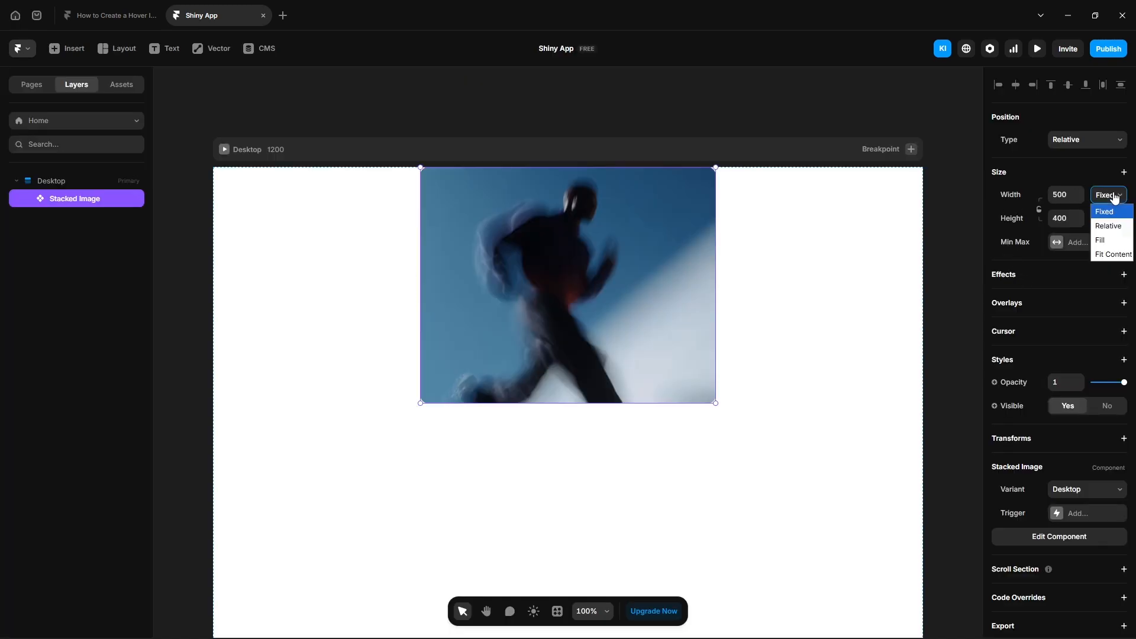
click(1113, 254)
click(1107, 218)
click(1108, 278)
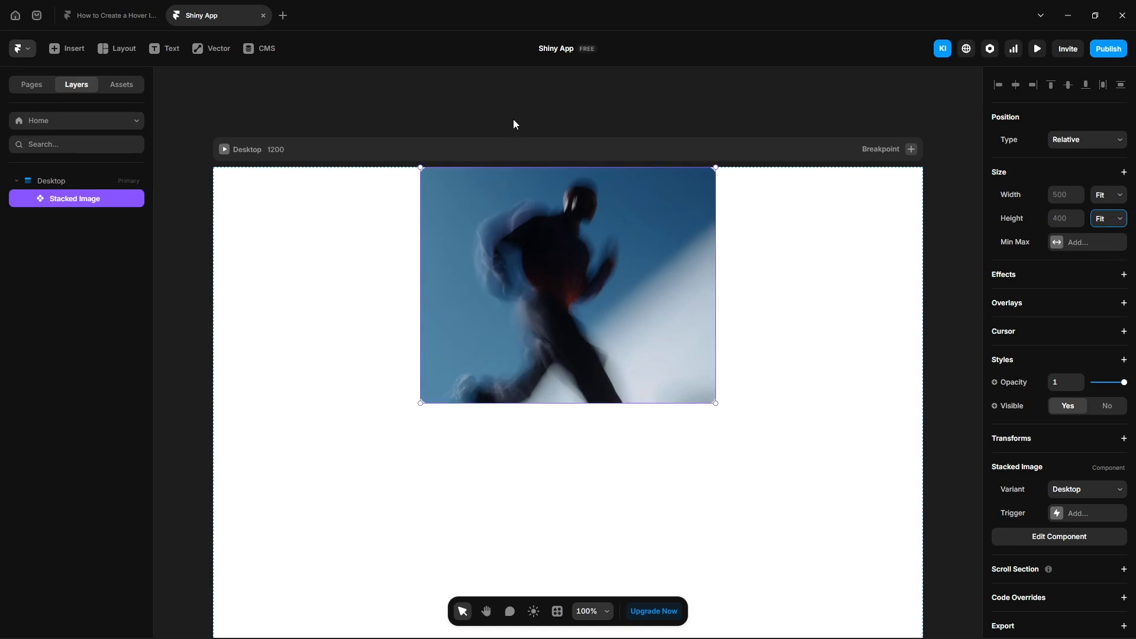
Step: Duplicate the Stacked Image three times on the Home page
key(ctrl+d)
key(ctrl+d)
key(ctrl+d)
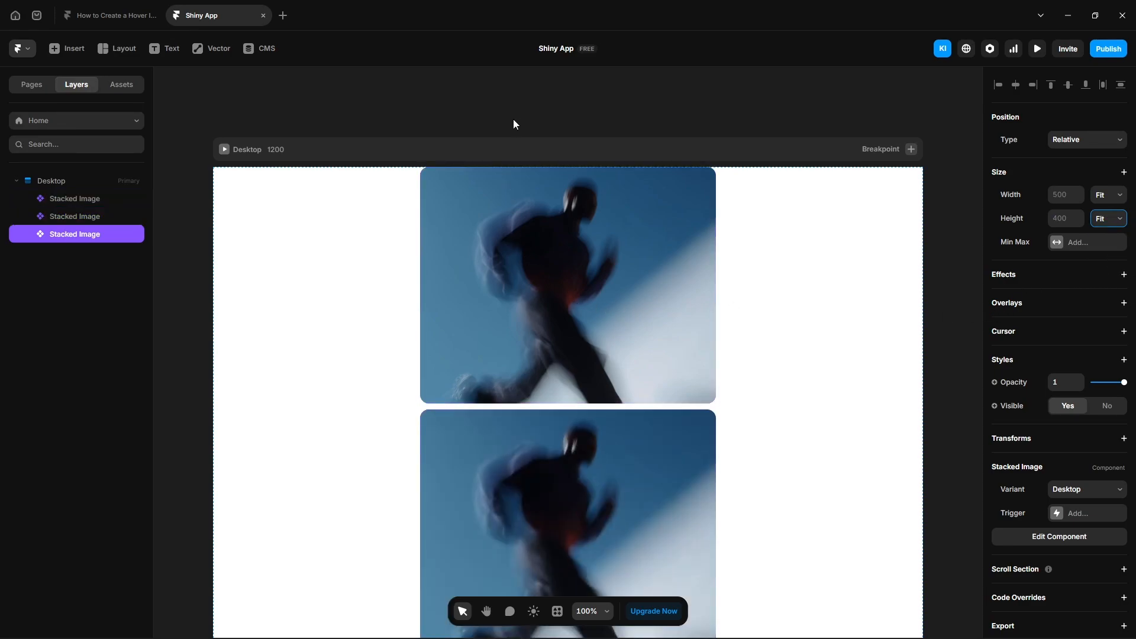
Step: Set the Desktop breakpoint's height to Fit Content so it holds all four Stacked Images
key(shift+1)
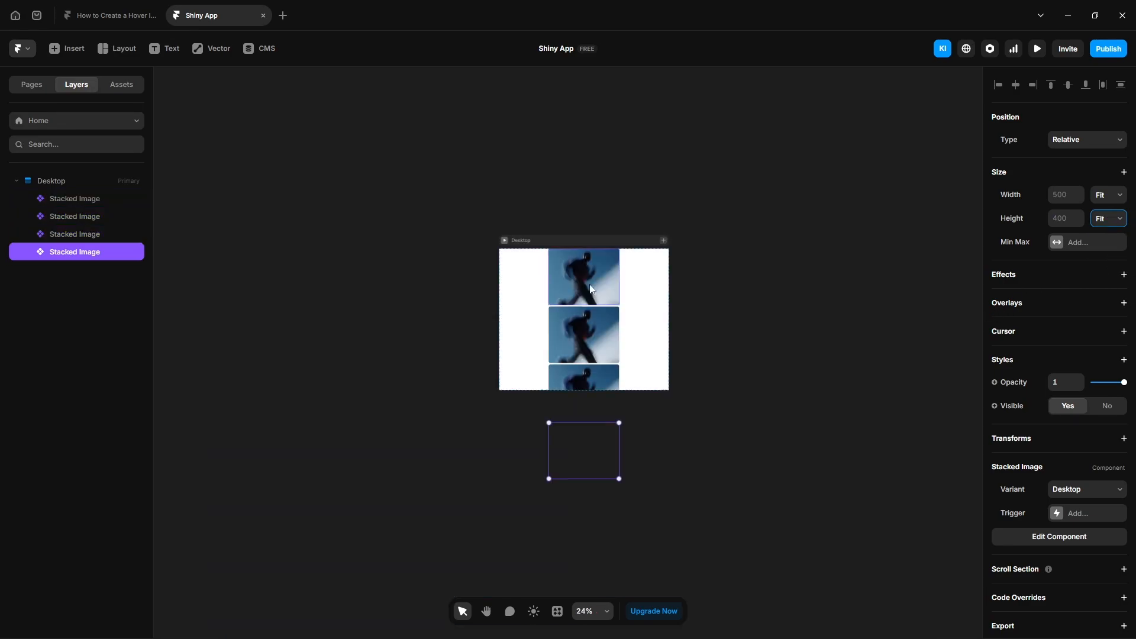
click(66, 186)
click(1106, 218)
click(1108, 276)
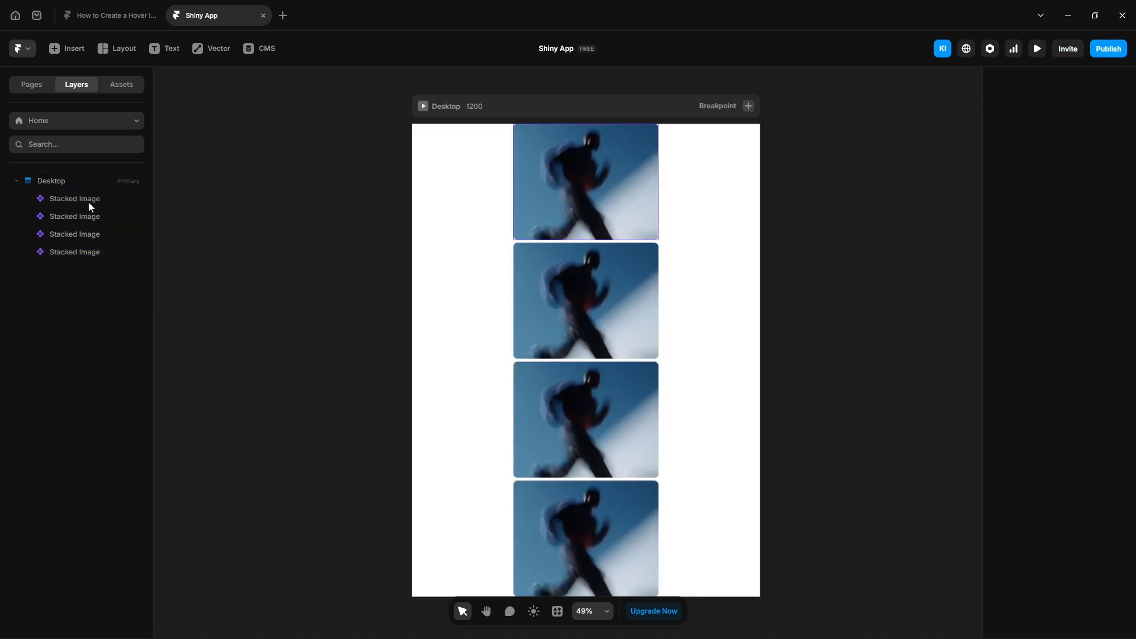
Step: Wrap the first two Stacked Images in a stack named Top with horizontal direction
click(89, 201)
shift+click(92, 217)
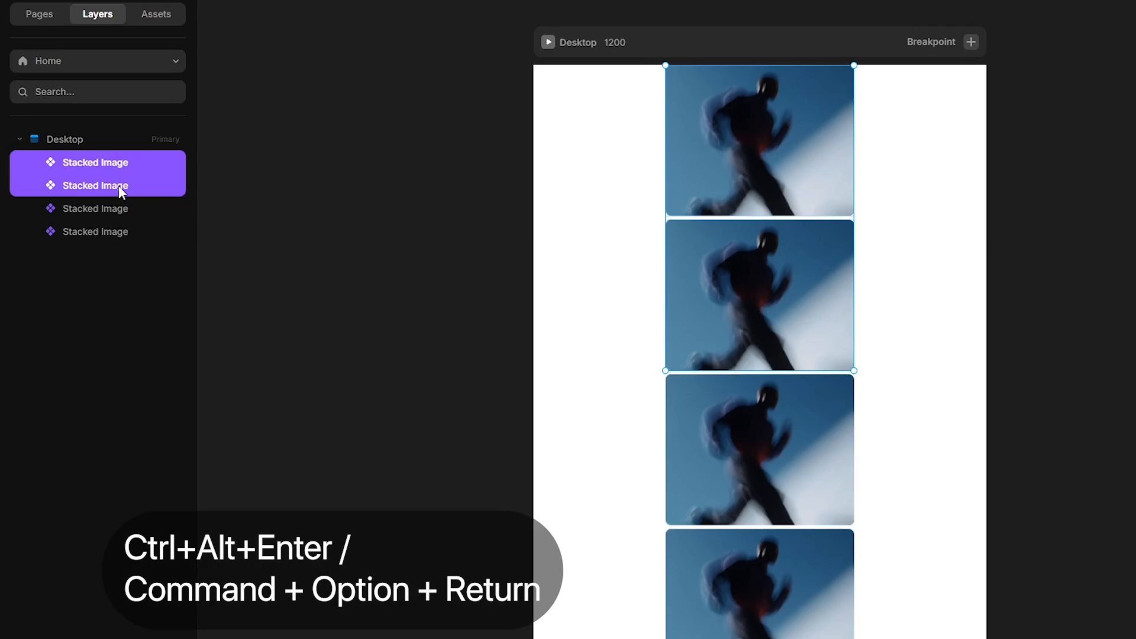
double_click(78, 161)
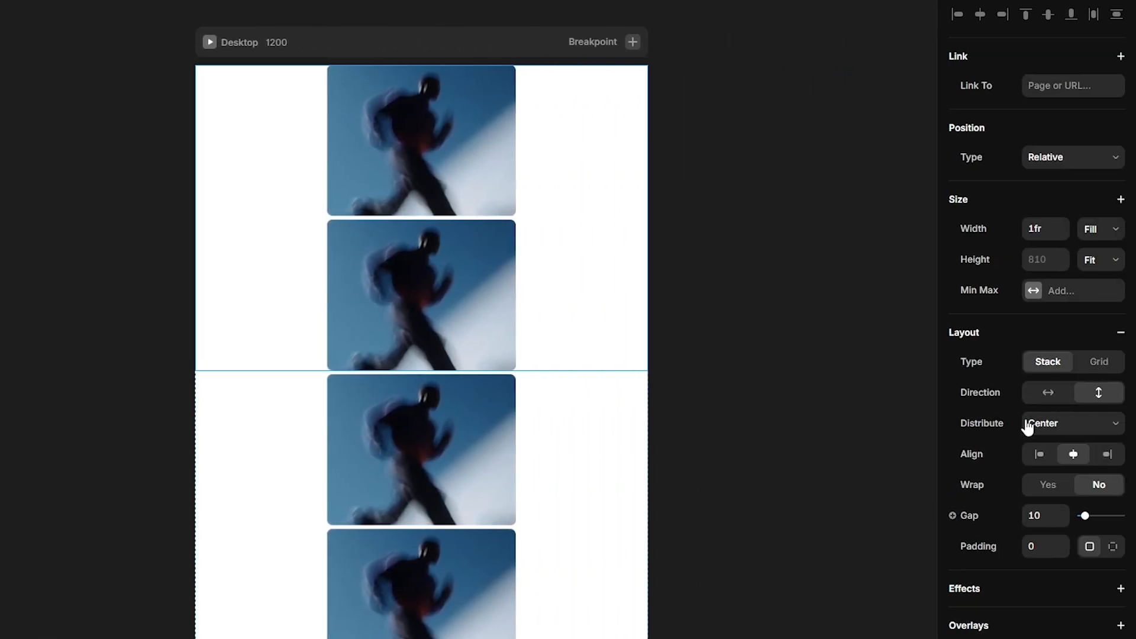
click(1041, 396)
Step: Rename the stack holding the last two Stacked Images to Bottom and make its direction horizontal
double_click(61, 250)
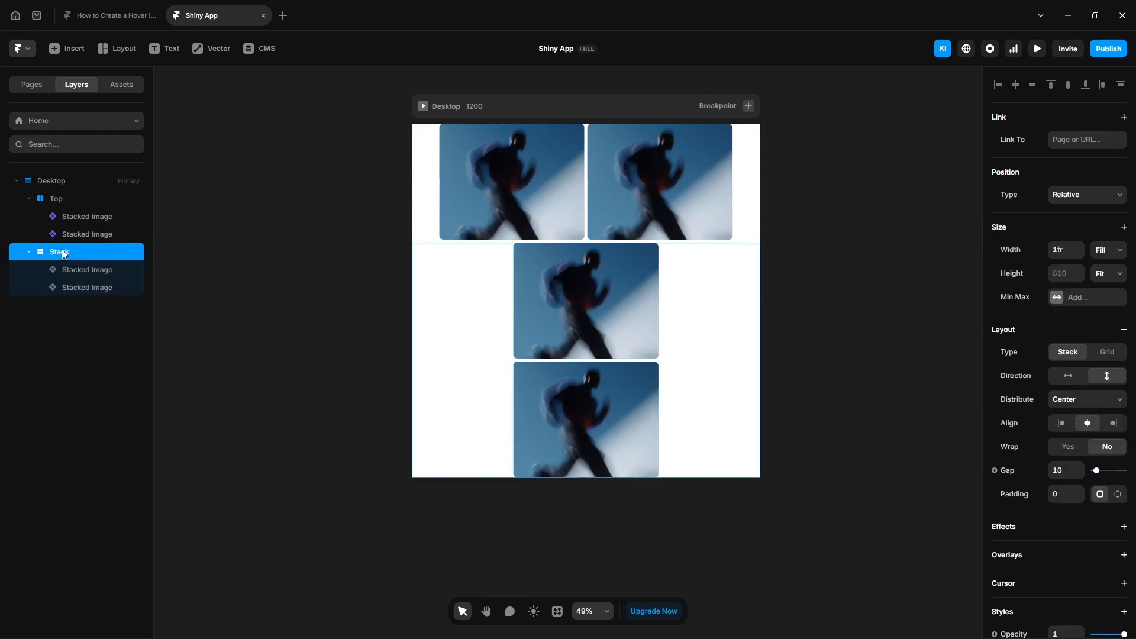
text(Botto)
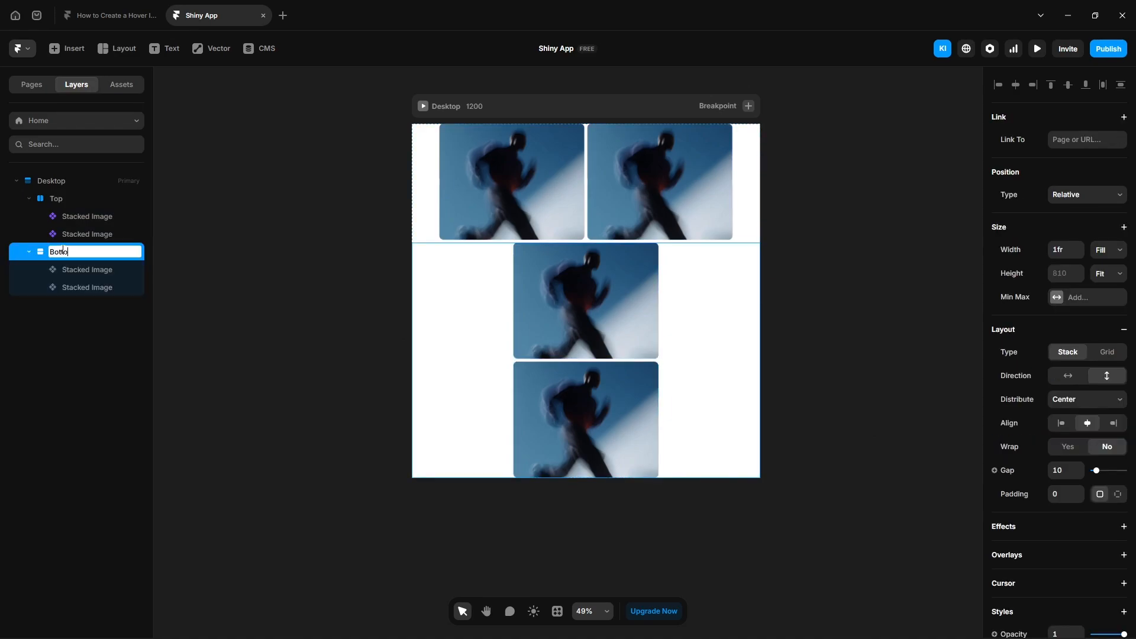
text(m)
key(Return)
click(1053, 376)
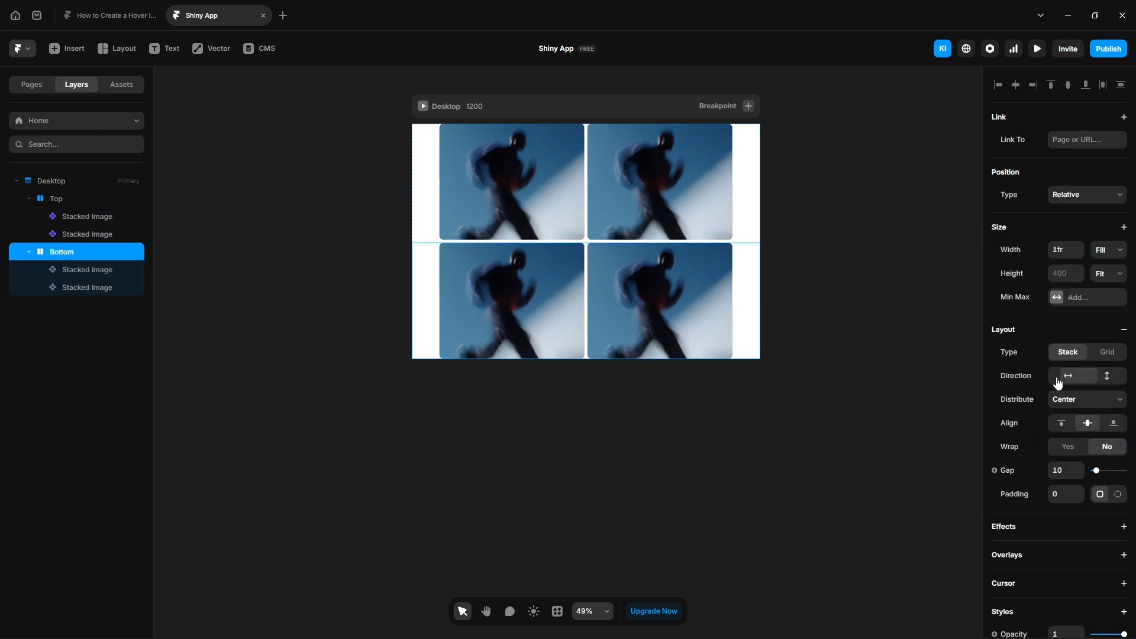
Step: Wrap the Top and Bottom stacks in a new stack named Container
shift+click(67, 197)
key(ctrl+Return)
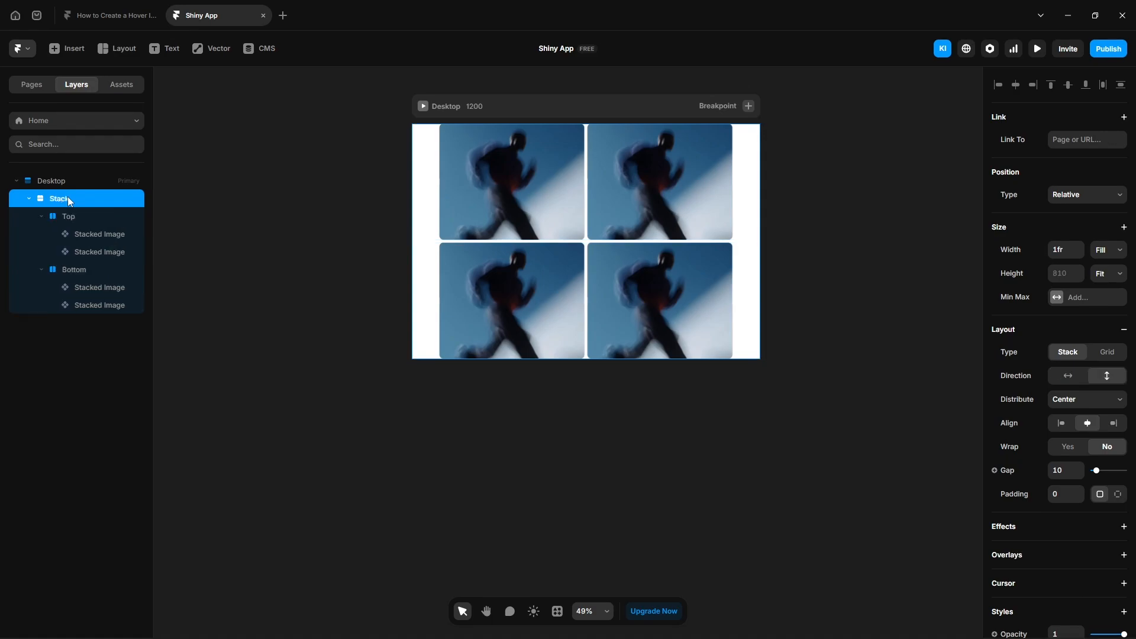
double_click(67, 198)
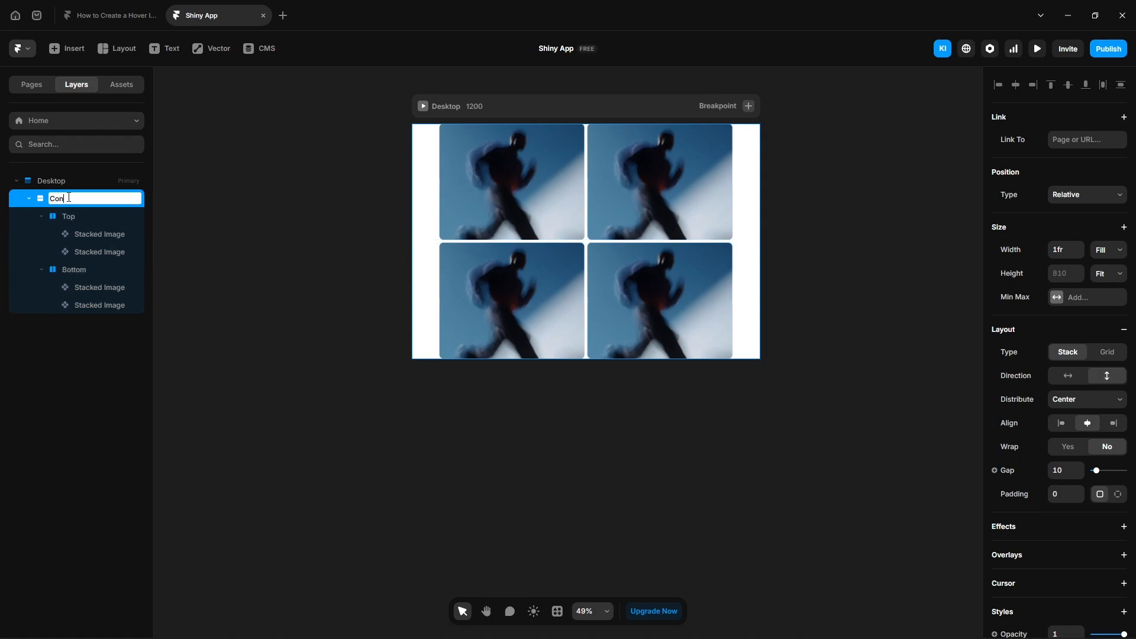
text(Container)
key(Return)
Step: Give the Container individual padding of 40 at the top and 40 at the bottom
click(1117, 494)
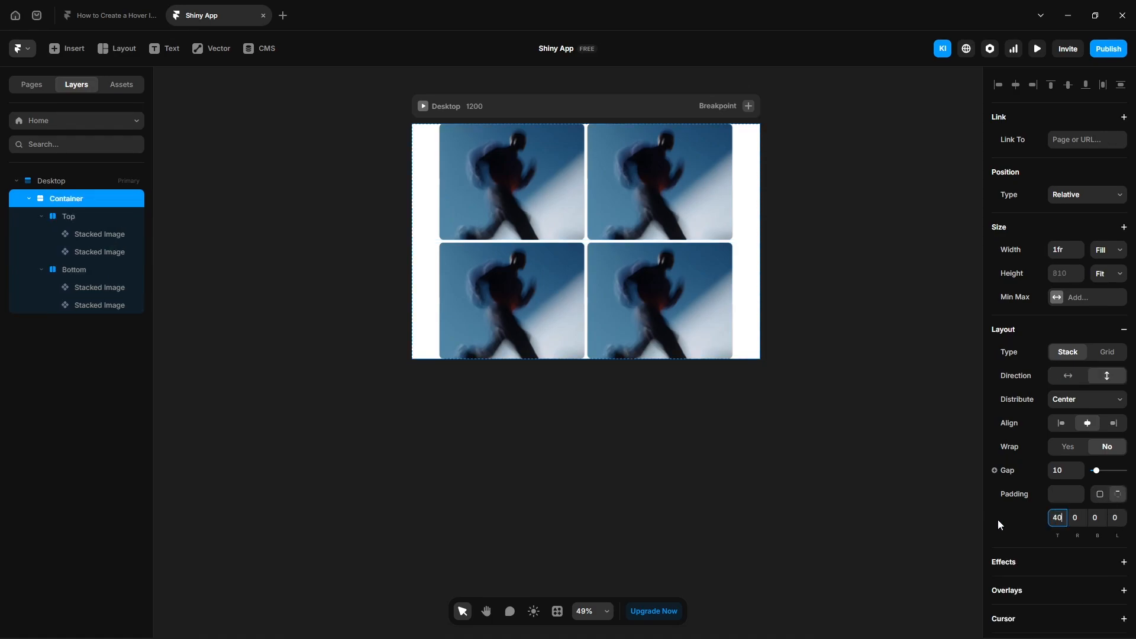
key(Return)
click(1094, 520)
text(40)
key(Return)
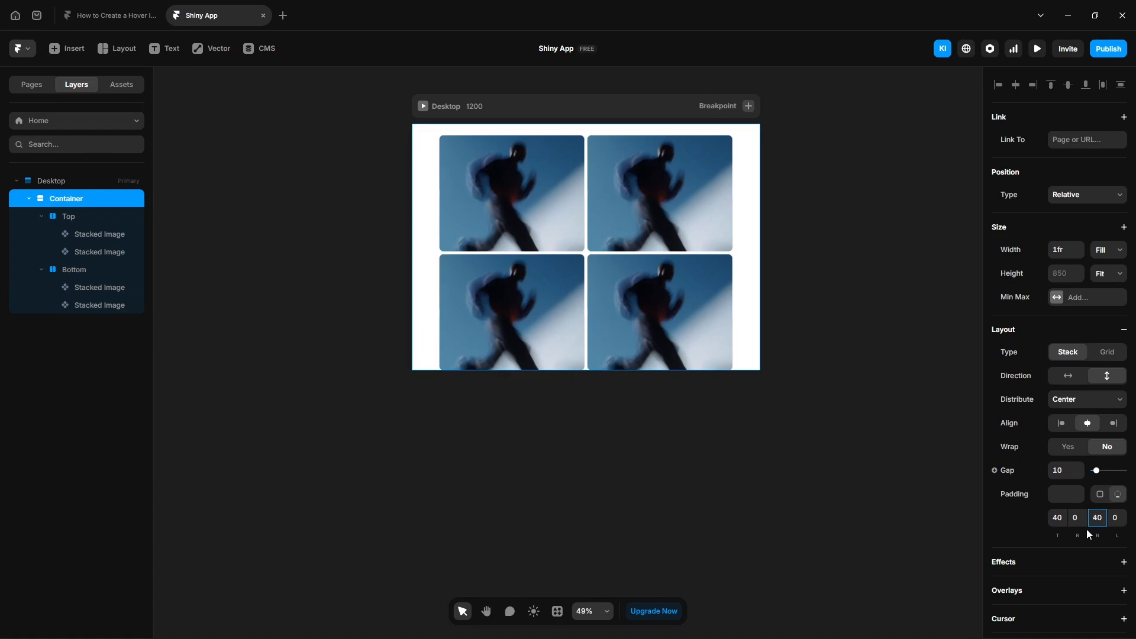
Step: Open the Stacked Image component and create an image variable named Thumbnail for the fill of Desktop's Thumbnail image
click(658, 198)
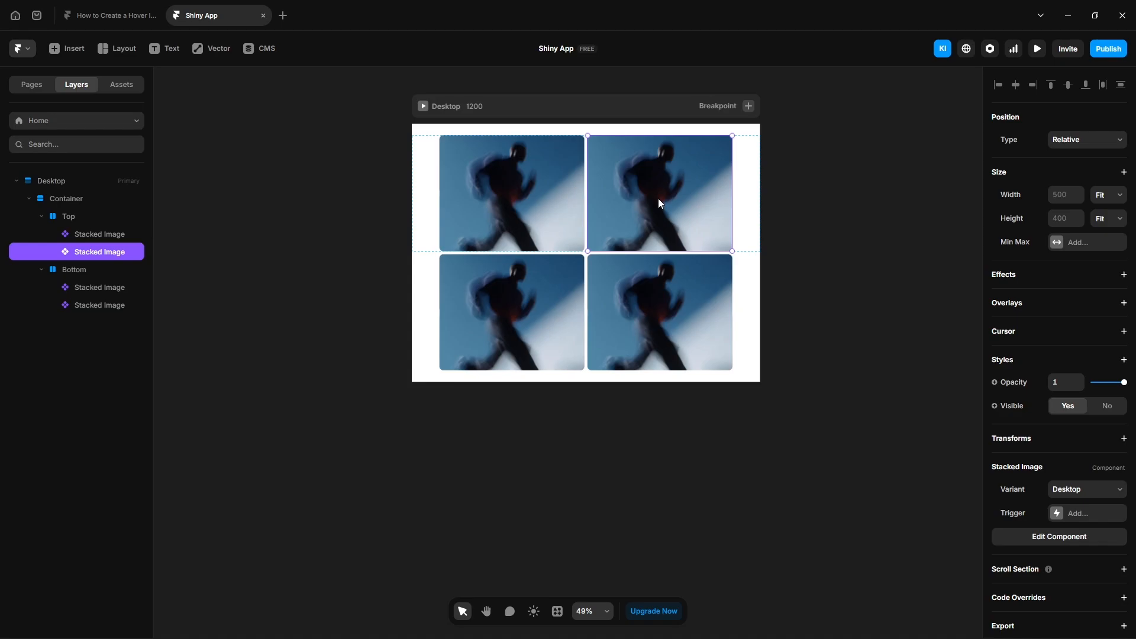
double_click(658, 198)
click(91, 194)
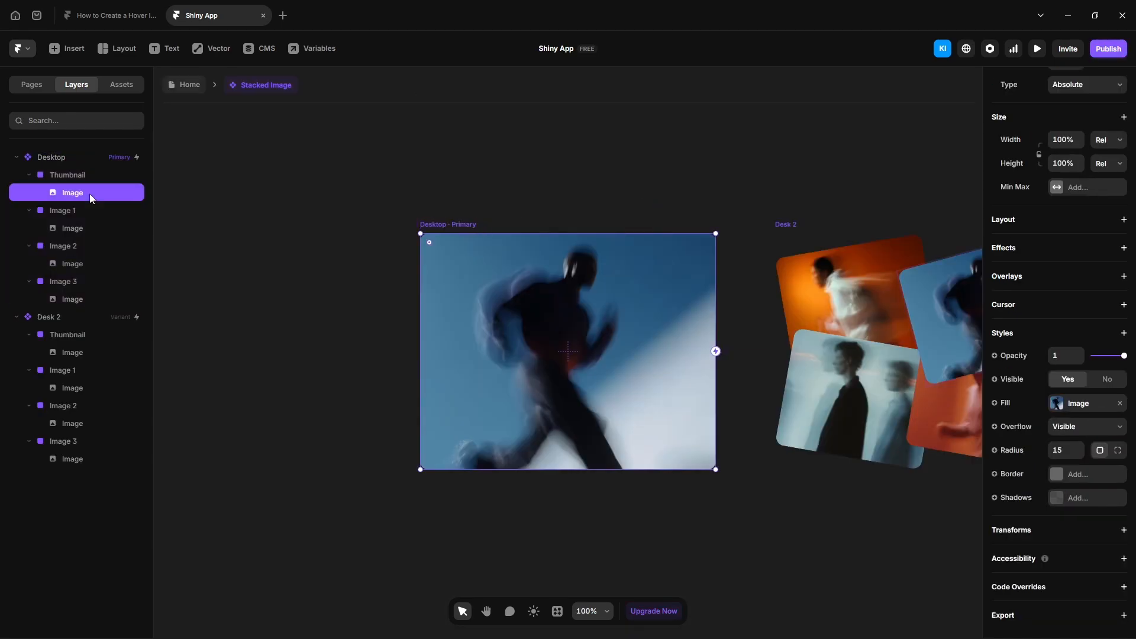
click(994, 403)
mouse_move(1013, 426)
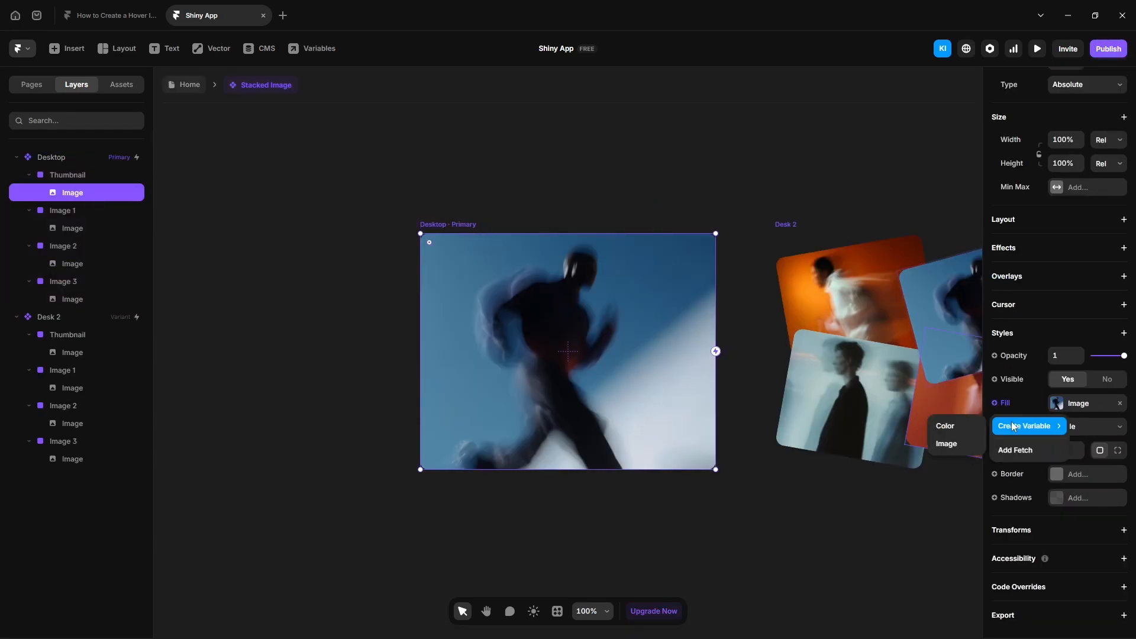
click(942, 442)
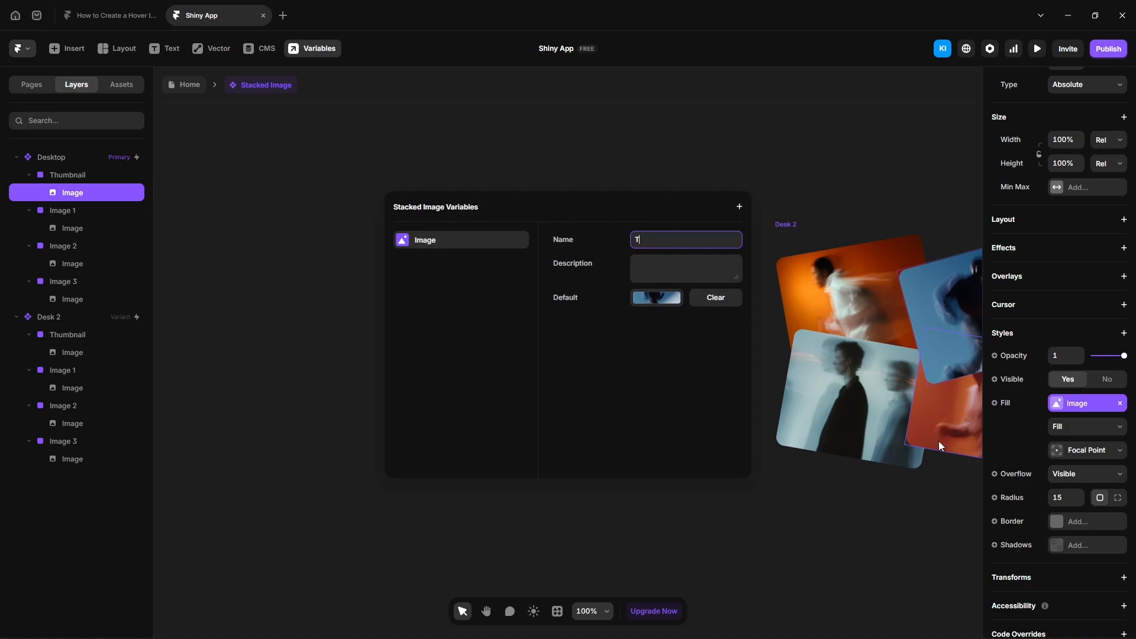
text(Thumbnail)
Step: Create an image variable named Top left for the fill of the image in Desktop's Image 1
click(79, 231)
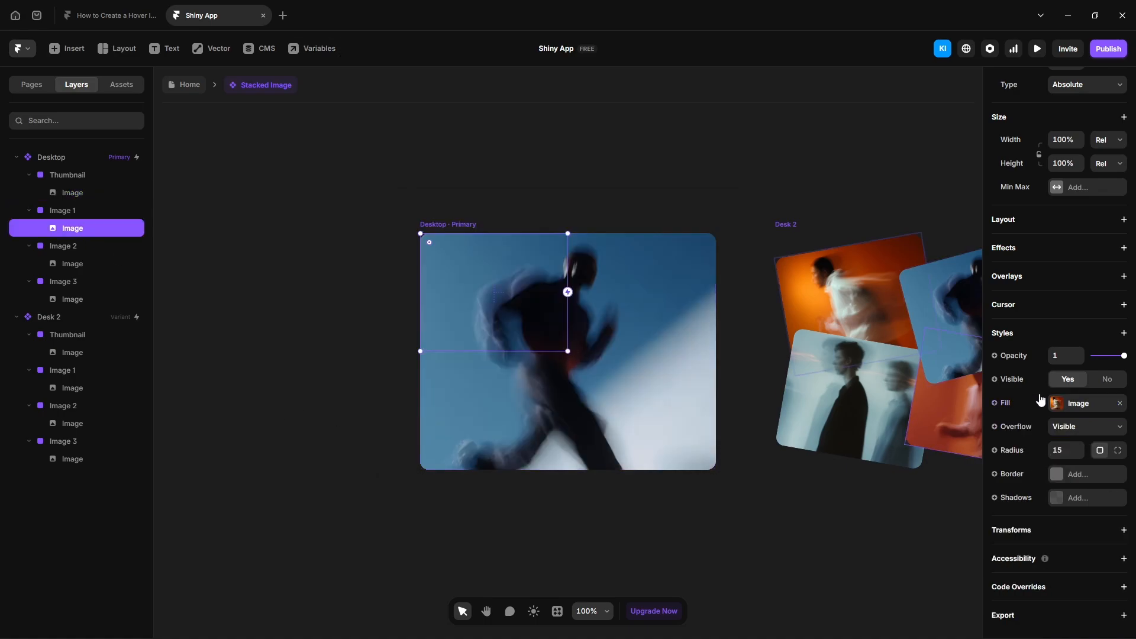
click(994, 402)
mouse_move(1026, 426)
click(954, 445)
click(668, 243)
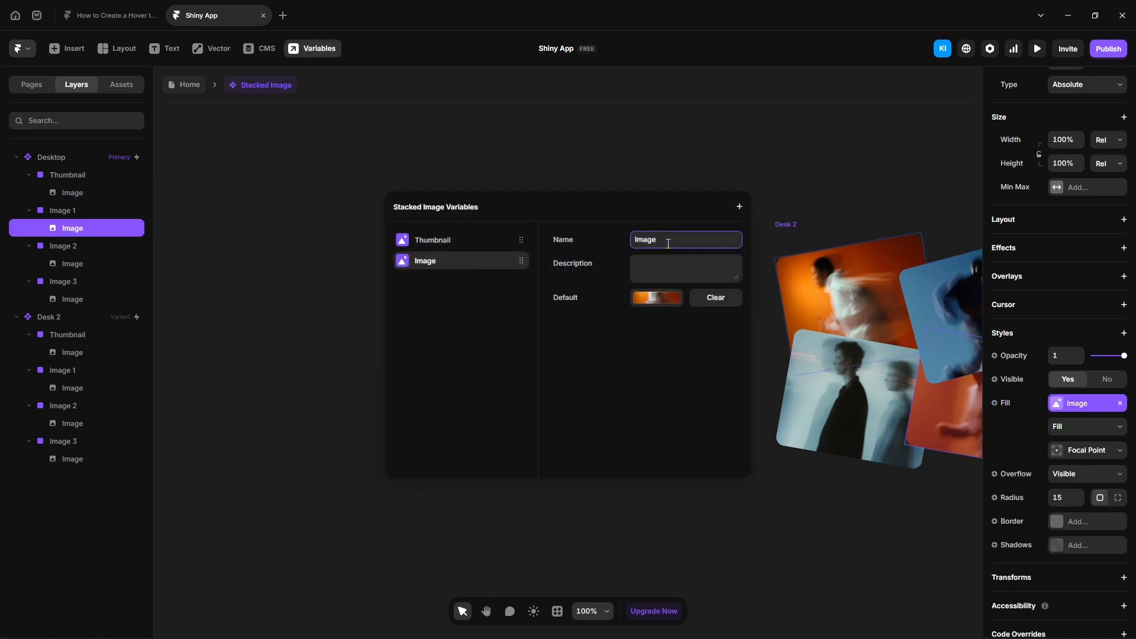
text(Top left)
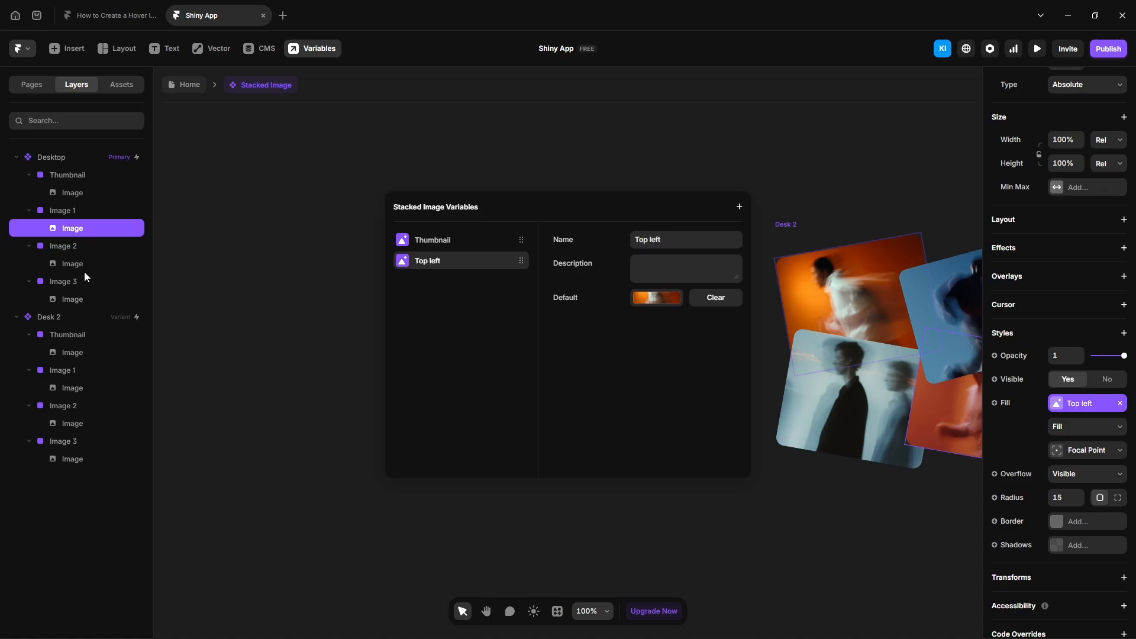
Step: Create an image variable named Bottom left for the fill of the image in Desktop's Image 2
click(84, 265)
click(1005, 406)
mouse_move(1024, 426)
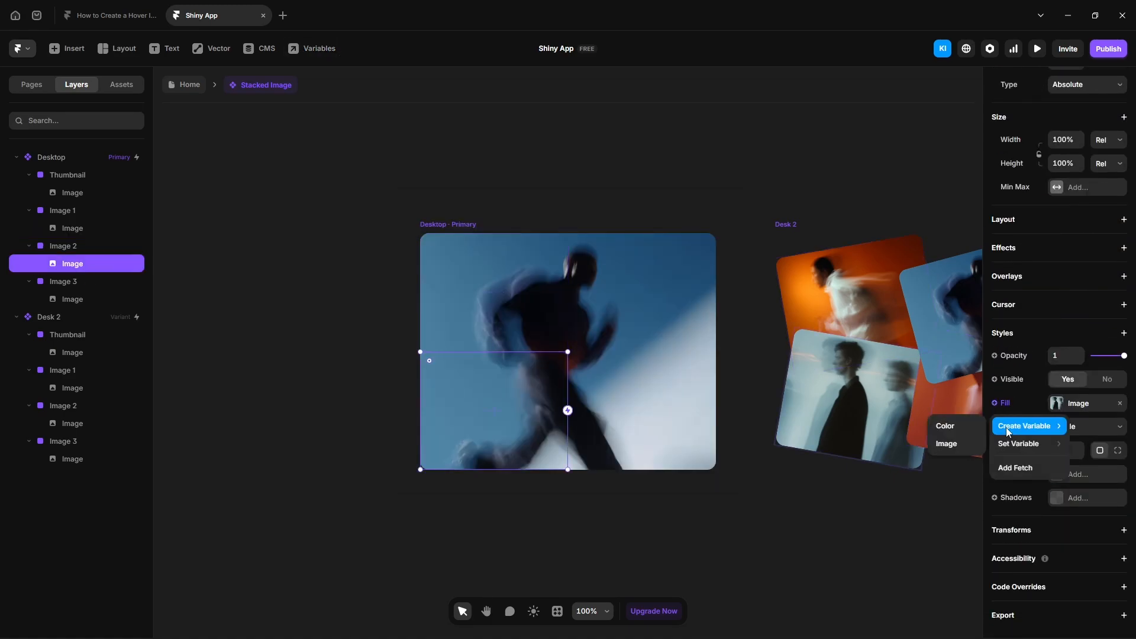
click(953, 445)
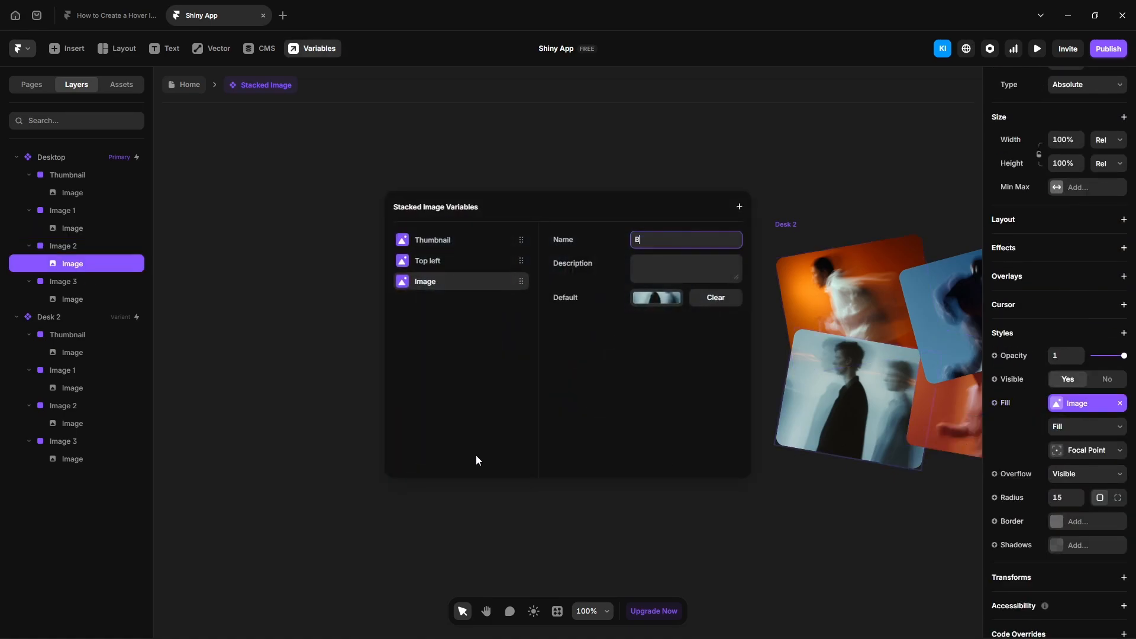
text(ttom lef)
key(Return)
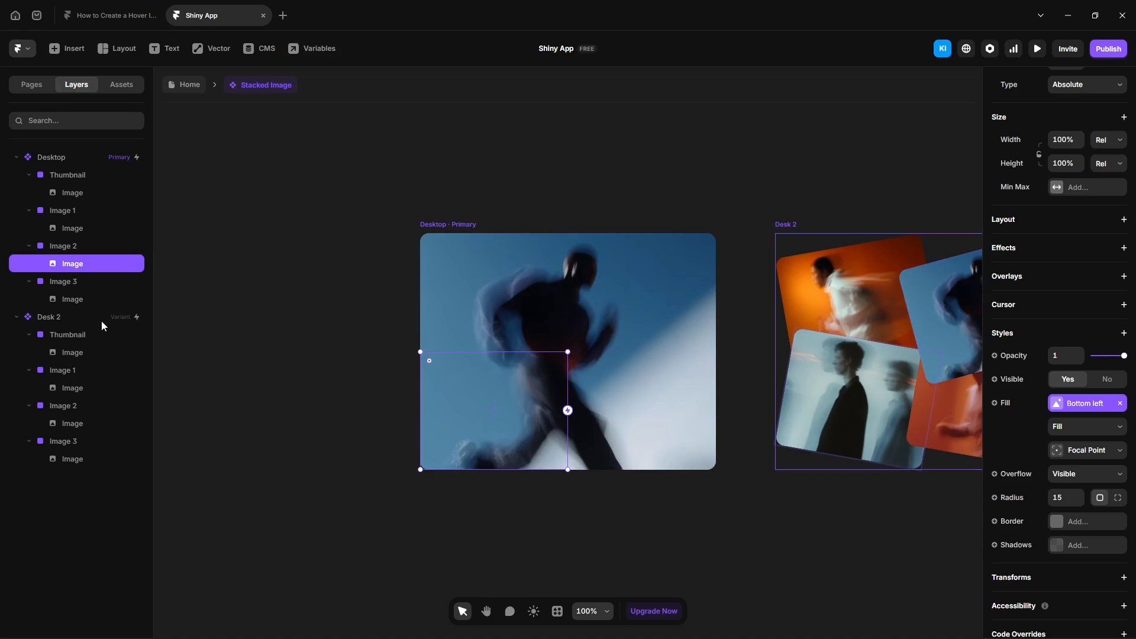
Step: Create an image variable named Bottom right for the fill of the image in Desktop's Image 3
click(95, 298)
scroll(1031, 545, down, 1)
scroll(1032, 550, down, 2)
click(995, 513)
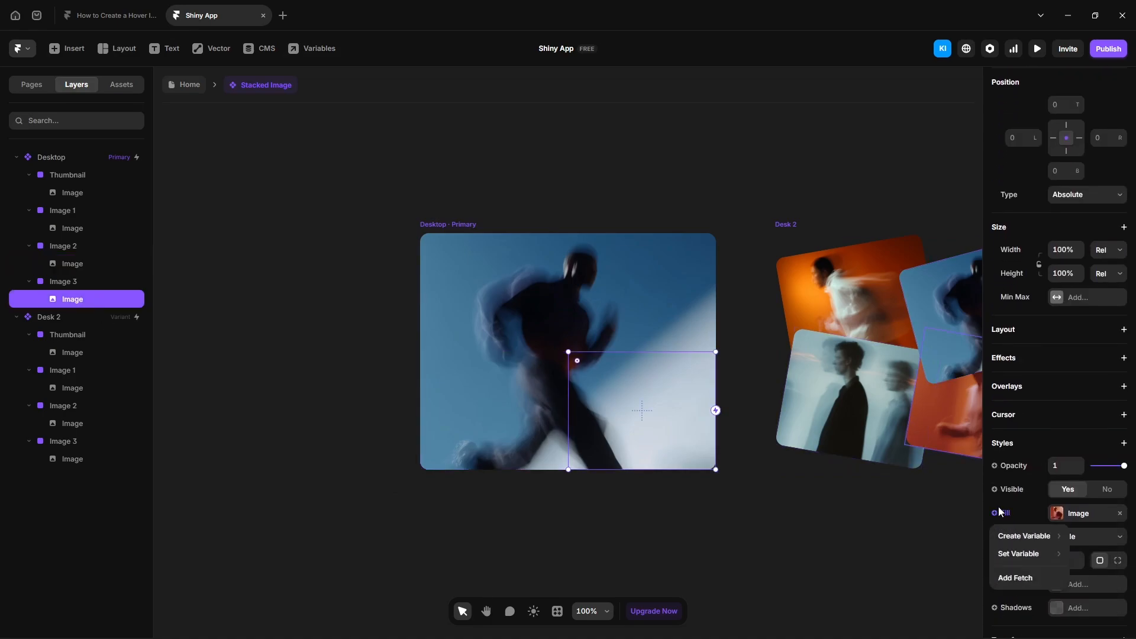
mouse_move(1024, 535)
click(956, 552)
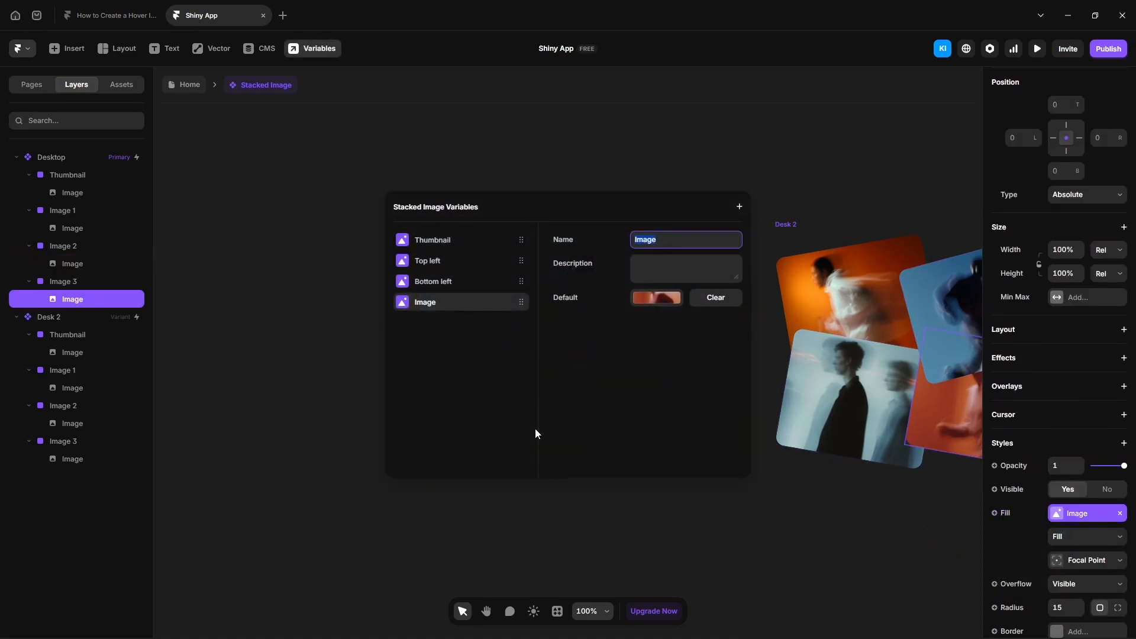
text(Bottom right)
key(Return)
Step: On the Home page, replace all four images of the Top stack's second Stacked Image with flower photos, using the orange flower as Thumbnail
click(192, 85)
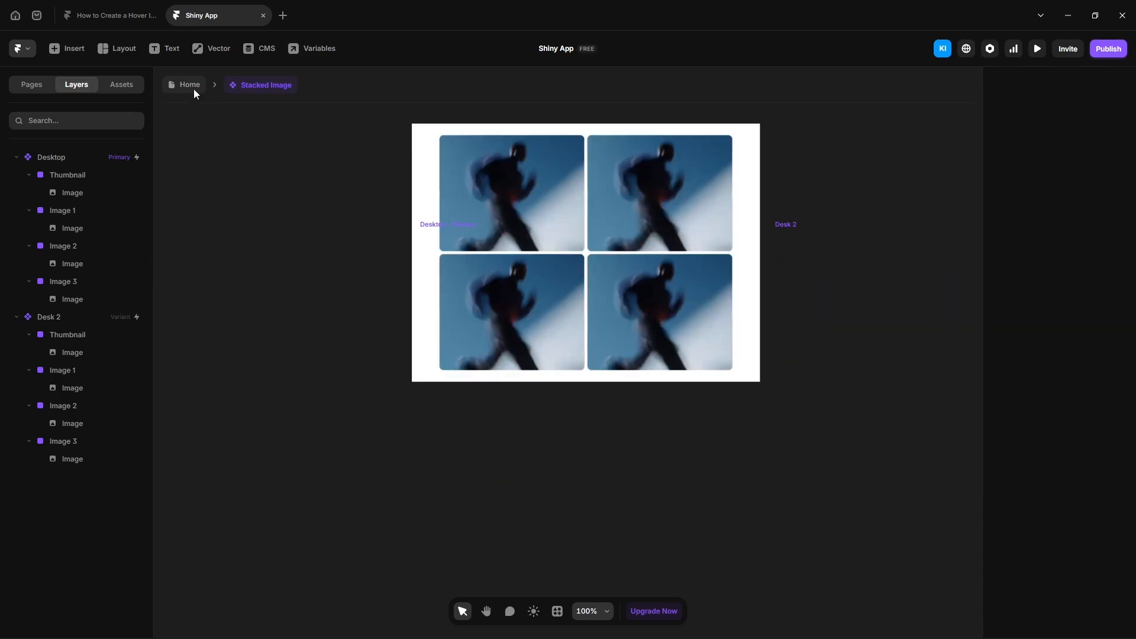
click(1057, 538)
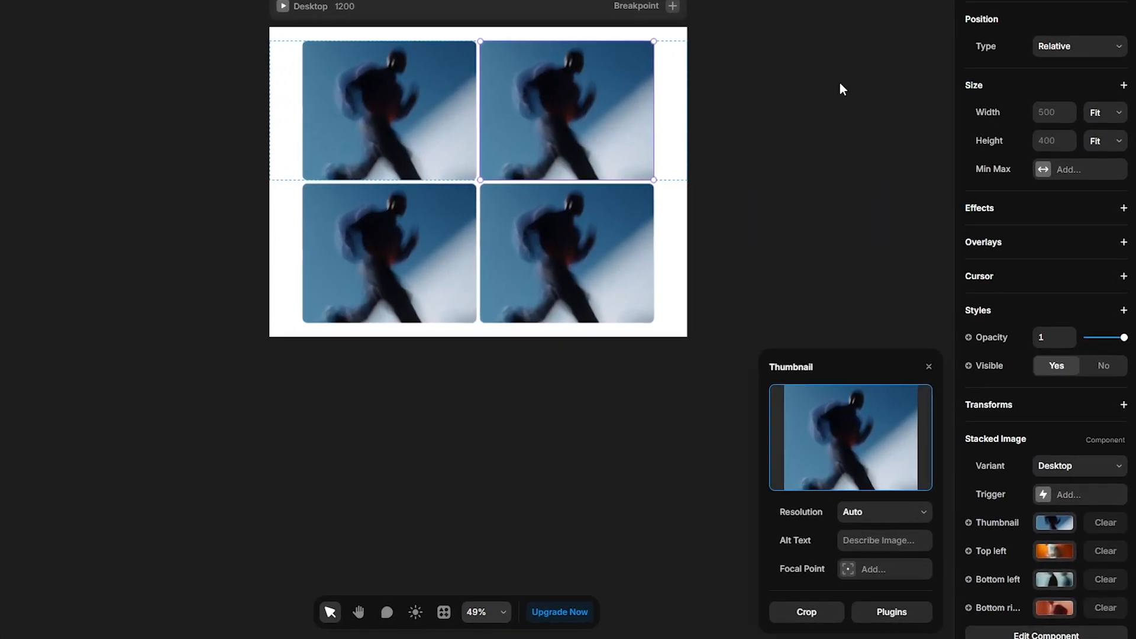
drag(994, 299, 870, 458)
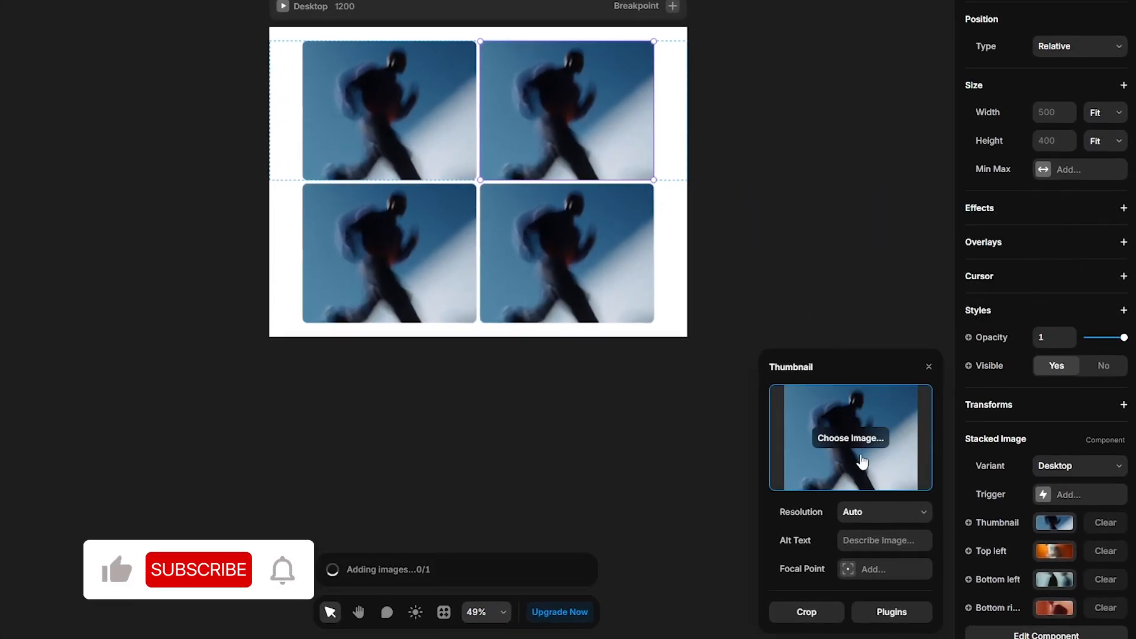
click(1054, 551)
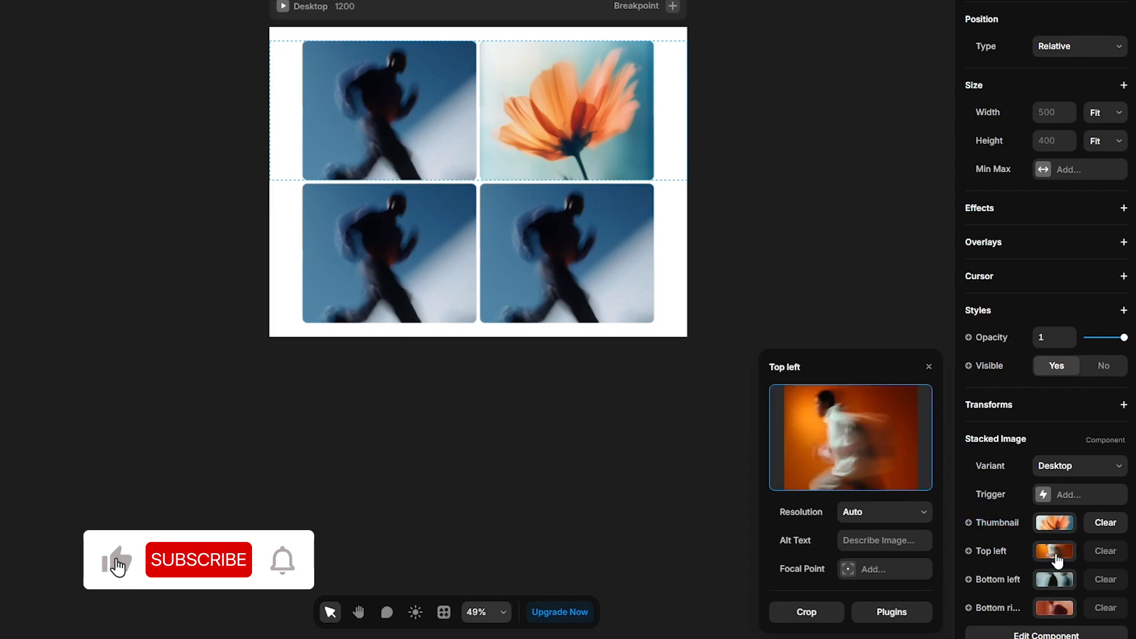
drag(982, 358, 876, 464)
click(1053, 580)
drag(1065, 320, 882, 459)
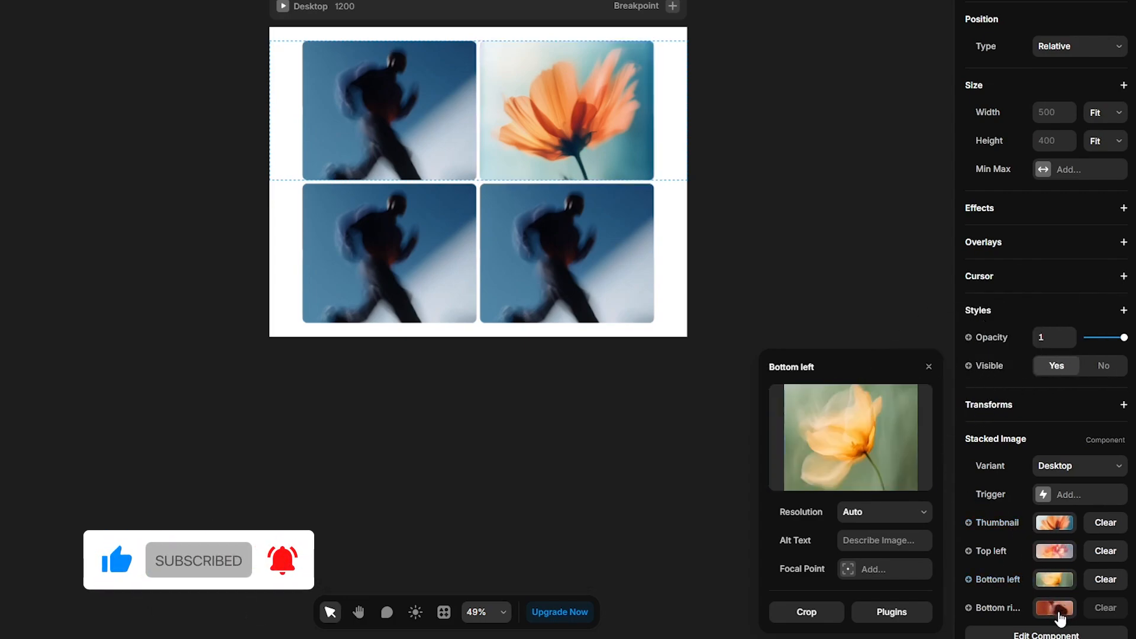
click(1054, 607)
drag(1029, 349, 854, 464)
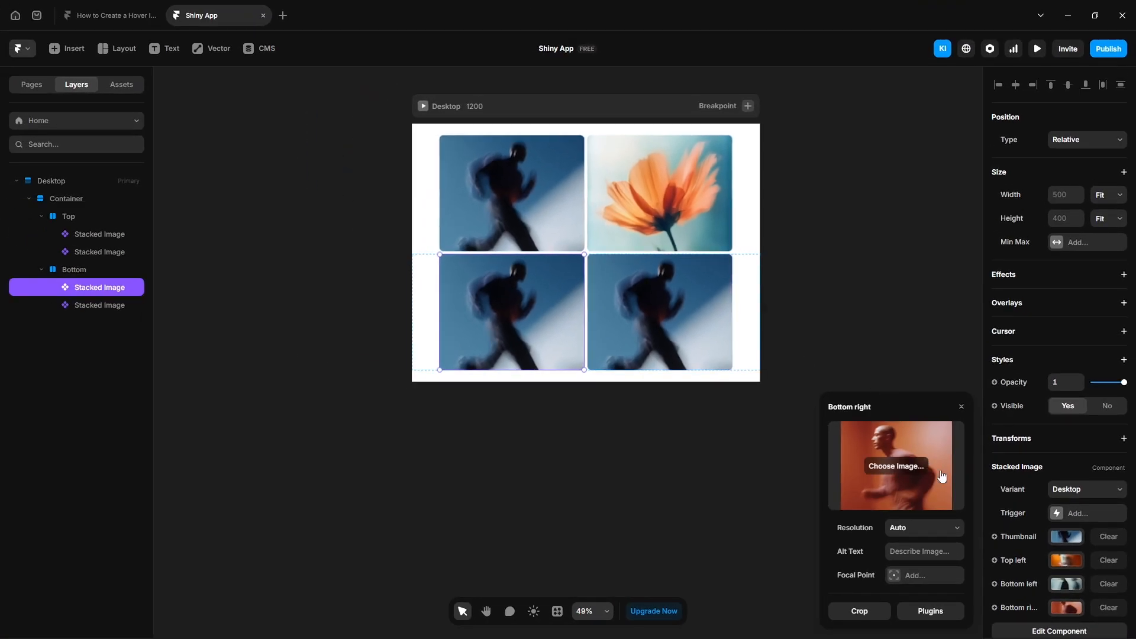
Step: Replace the Thumbnail of the Bottom stack's first Stacked Image with the photo of a curly-haired man against a cloudy sky
click(1065, 536)
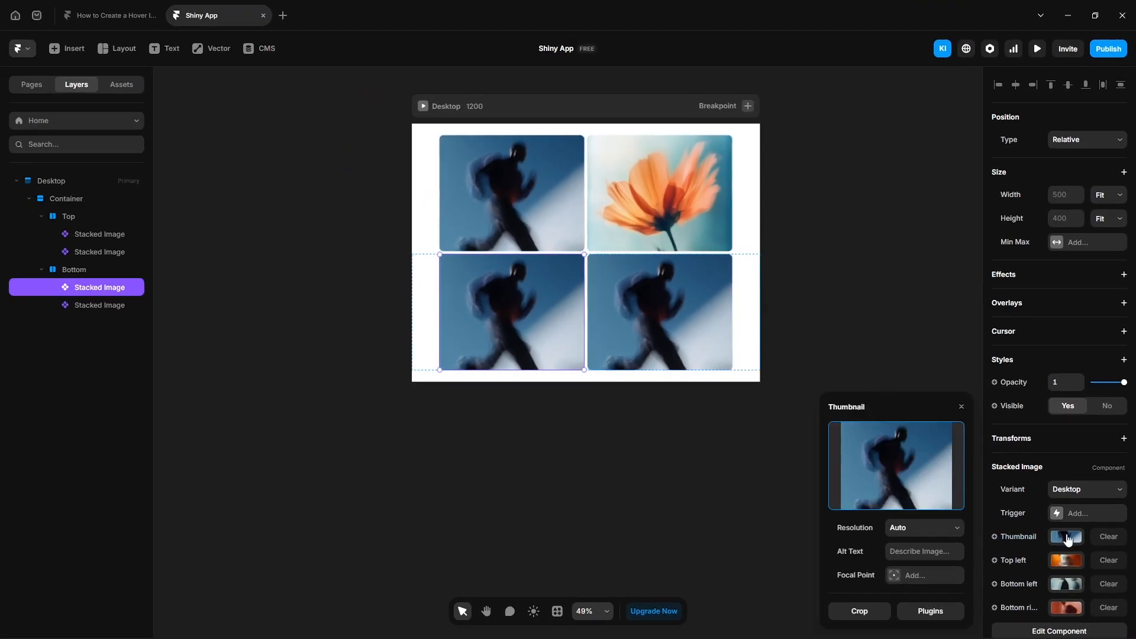
drag(1095, 450, 902, 447)
click(840, 314)
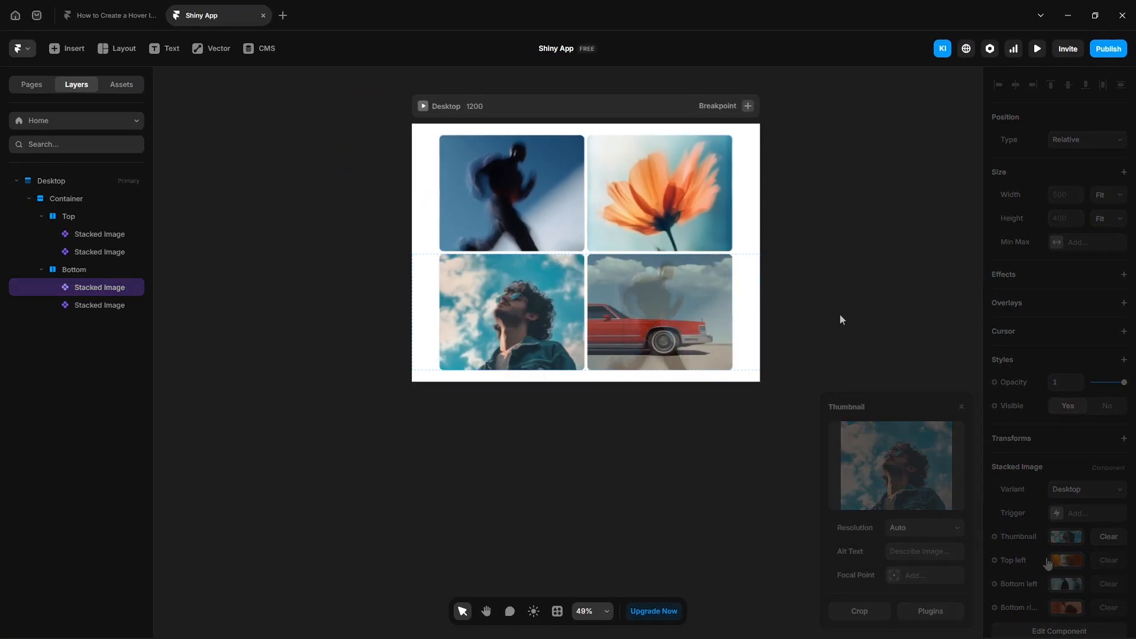
Step: Preview the Home page and test the hover effect on the Stacked Images
key(ctrl+p)
mouse_move(744, 251)
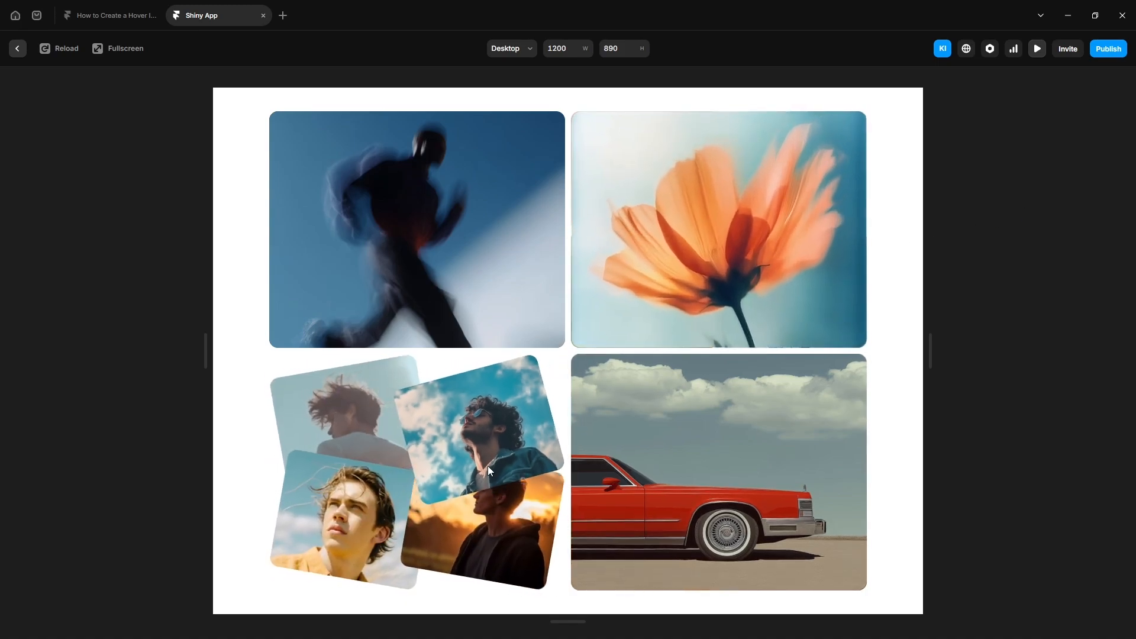
mouse_move(761, 492)
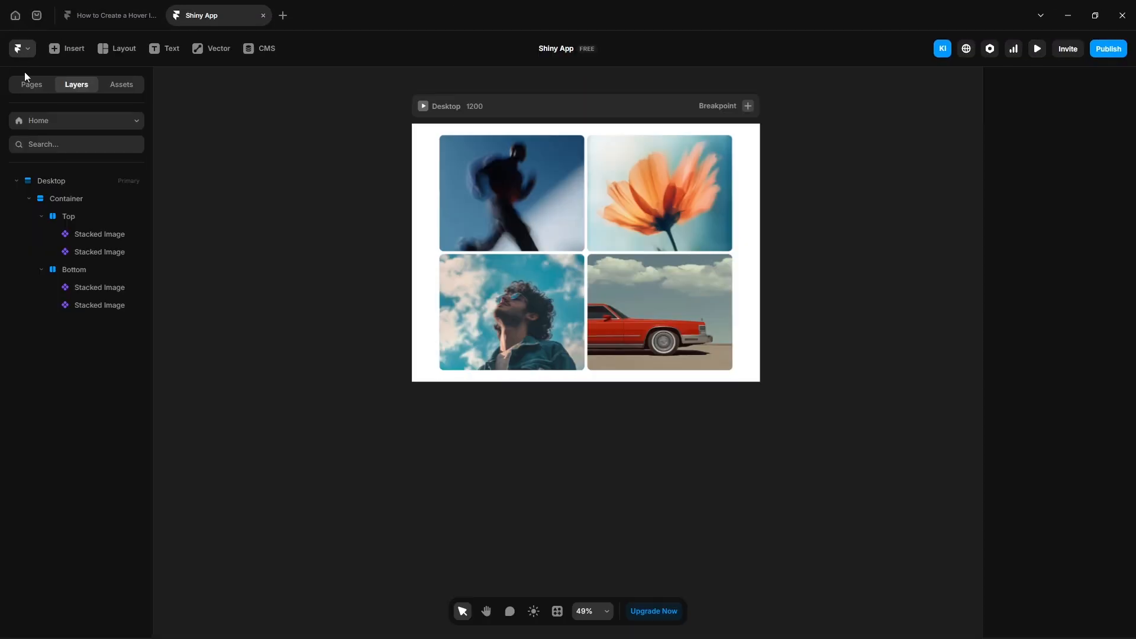
Step: Set the overflow of both the Bottom and Top stacks to Visible
click(96, 271)
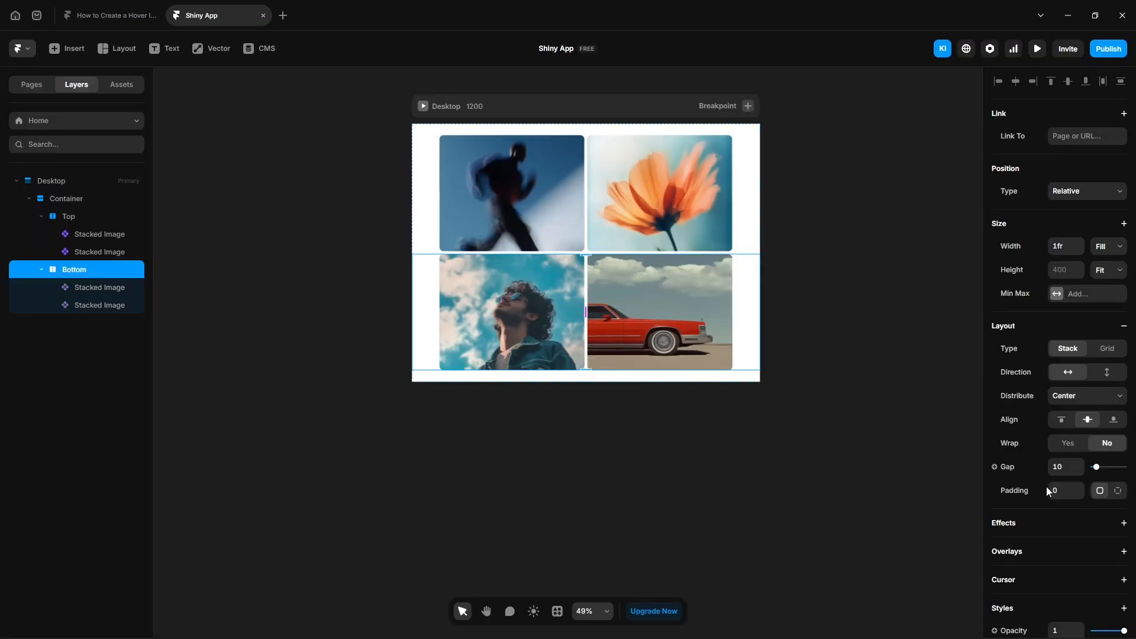
scroll(1046, 487, down, 5)
click(1070, 411)
click(1064, 440)
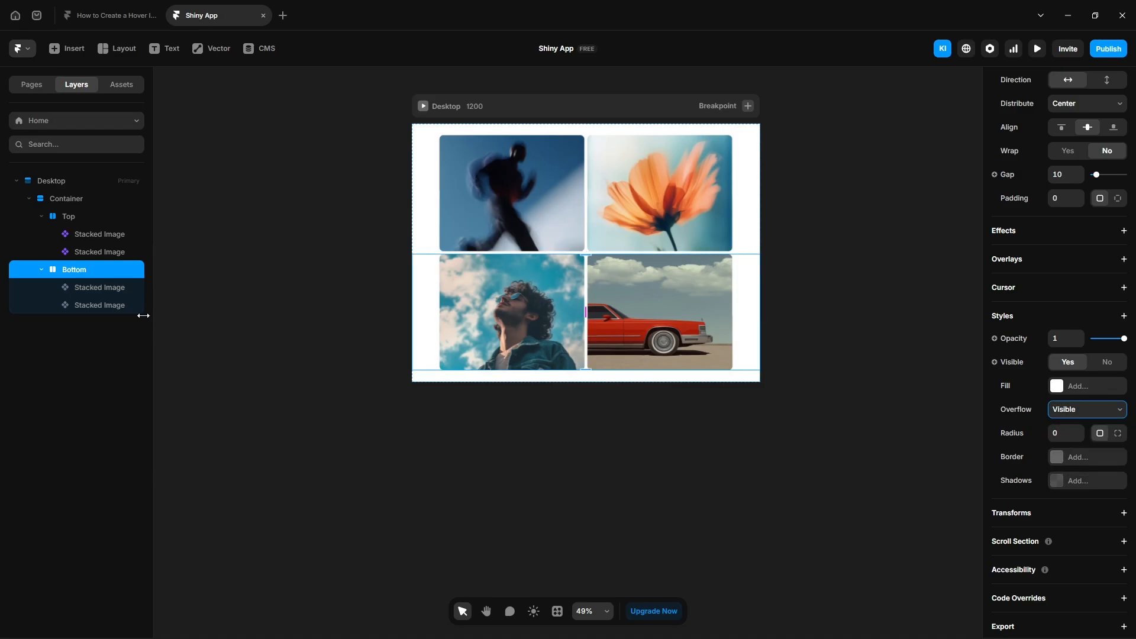
click(68, 215)
scroll(1028, 473, down, 3)
click(1074, 527)
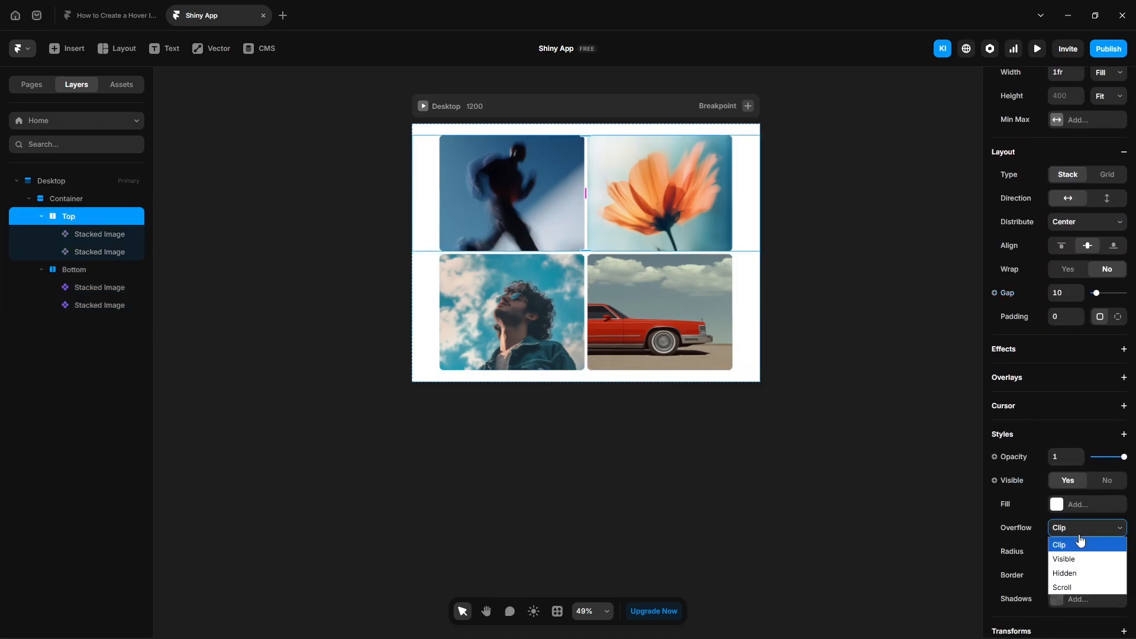
click(1079, 556)
Step: Preview the page again to check how the hovered images display with the new overflow setting
click(1036, 48)
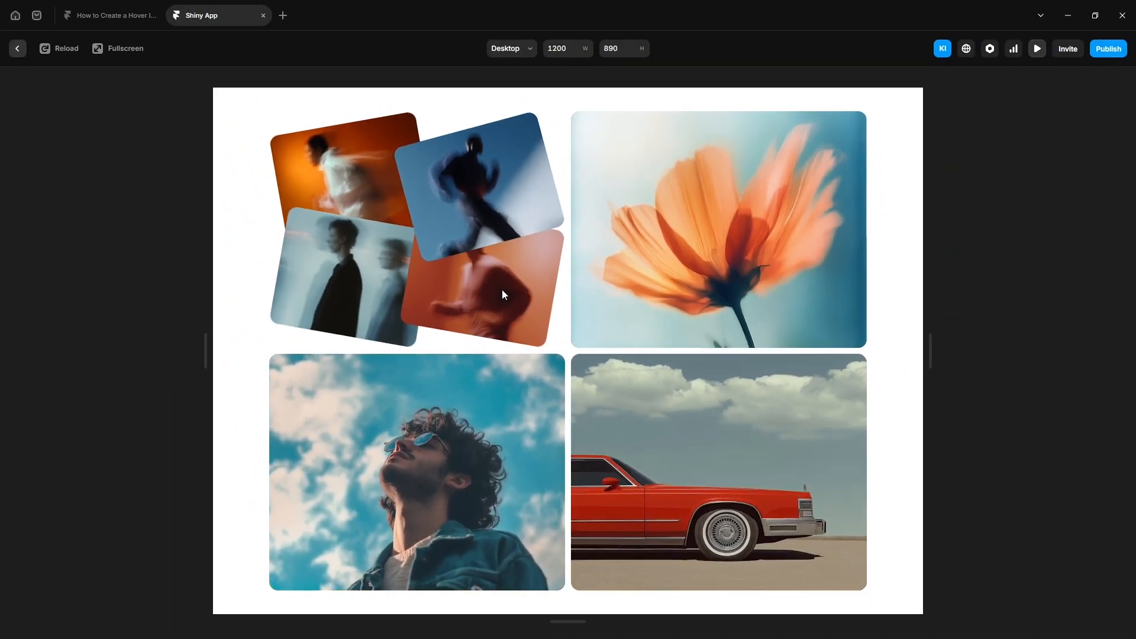
key(Escape)
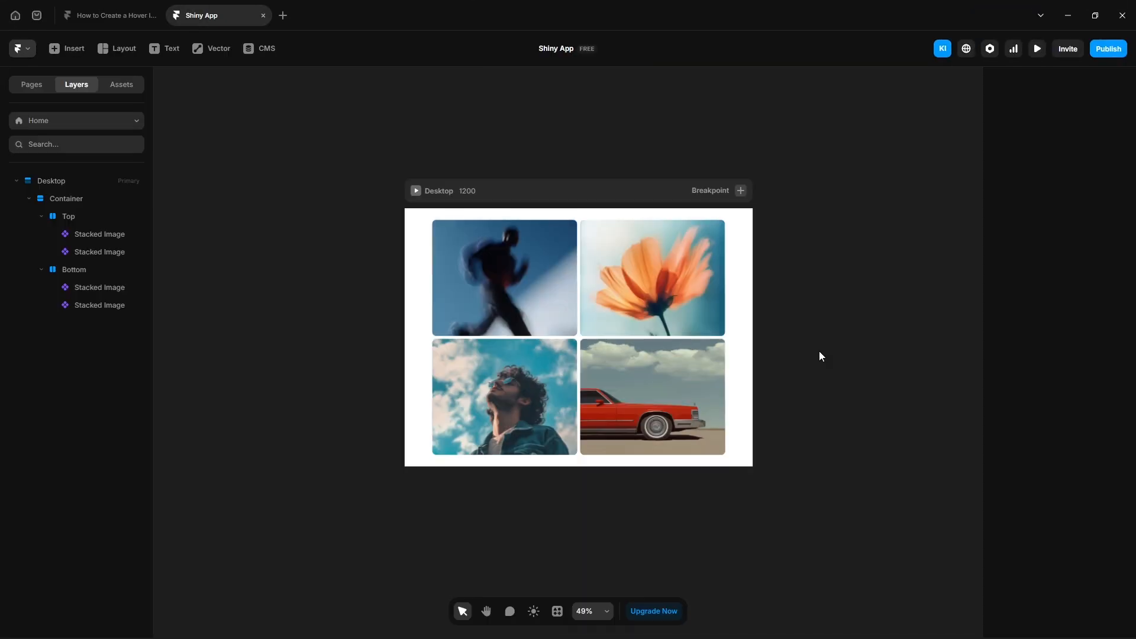
Step: Open the Stacked Image component and add a new variant named Tablet
click(502, 298)
double_click(503, 298)
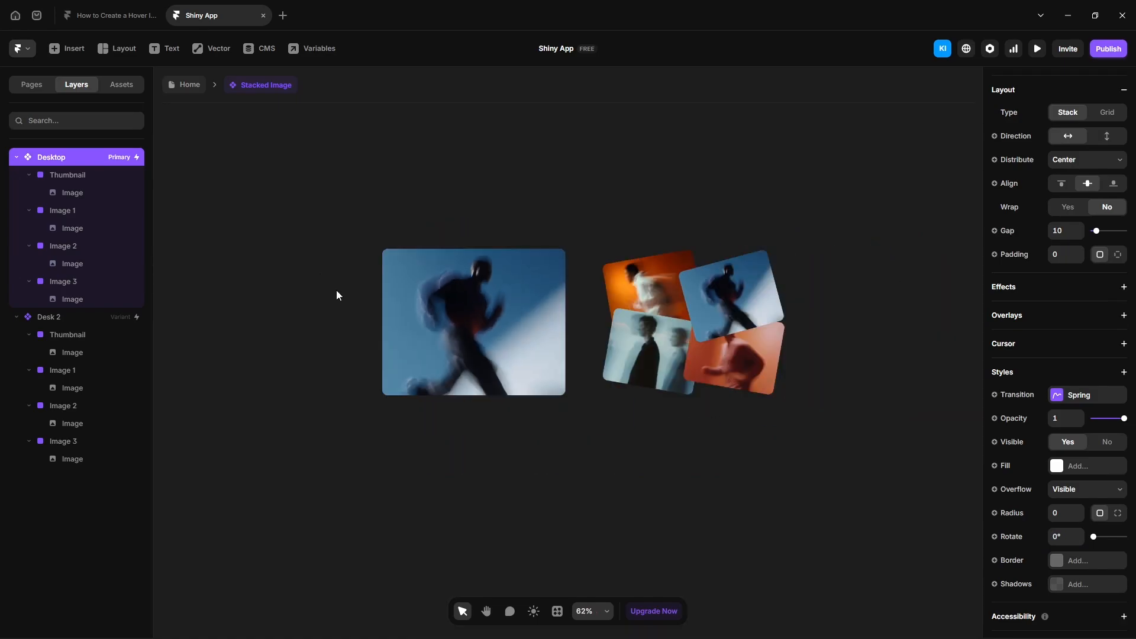
click(894, 345)
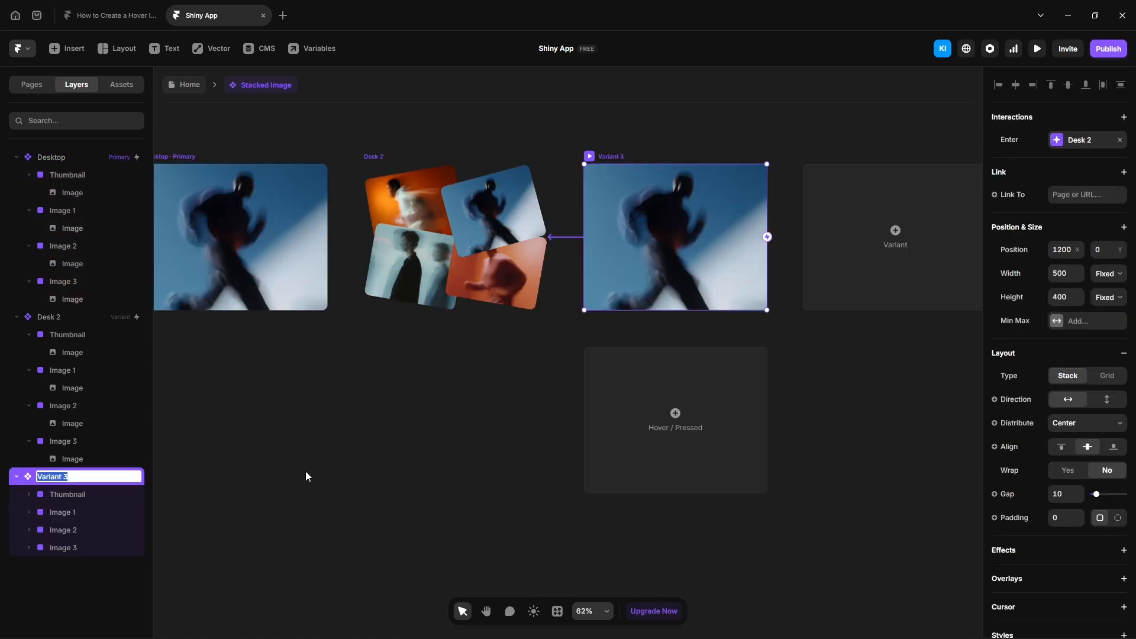
text(Tablet)
key(Return)
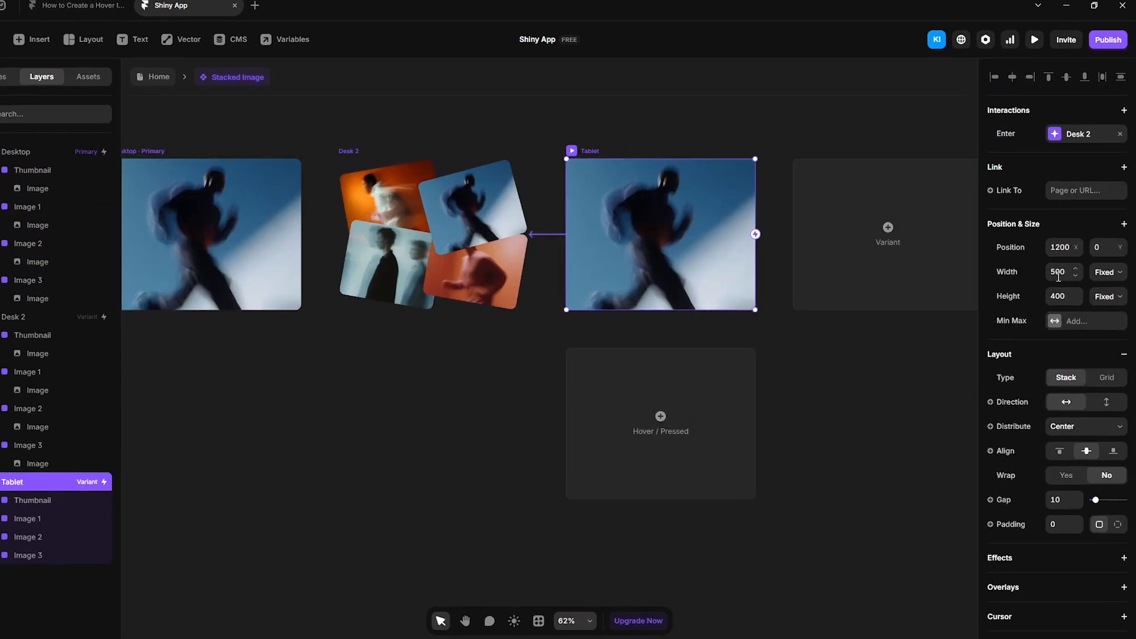
Step: Set the Tablet variant's width to 390 and its height to 312
click(1060, 276)
text(390)
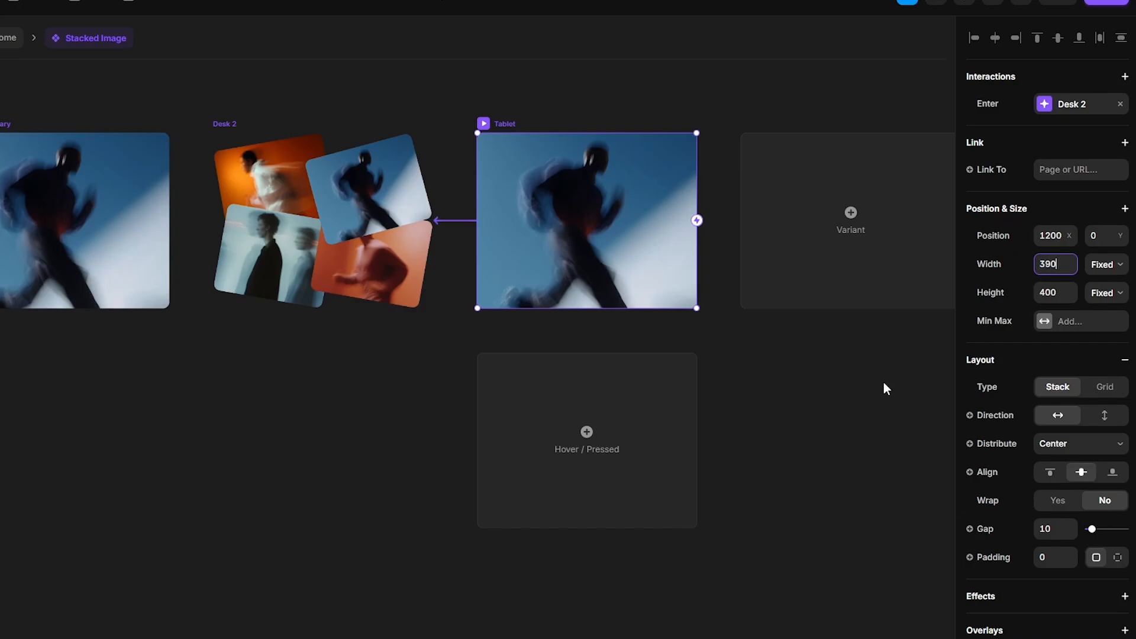
key(Tab)
text(312)
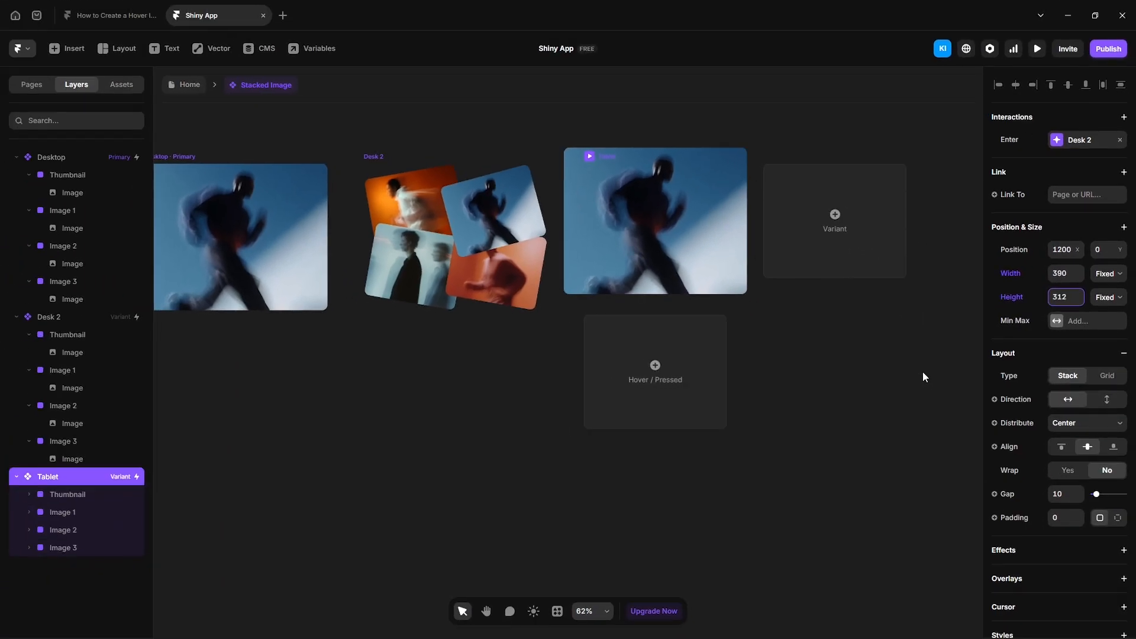
key(Return)
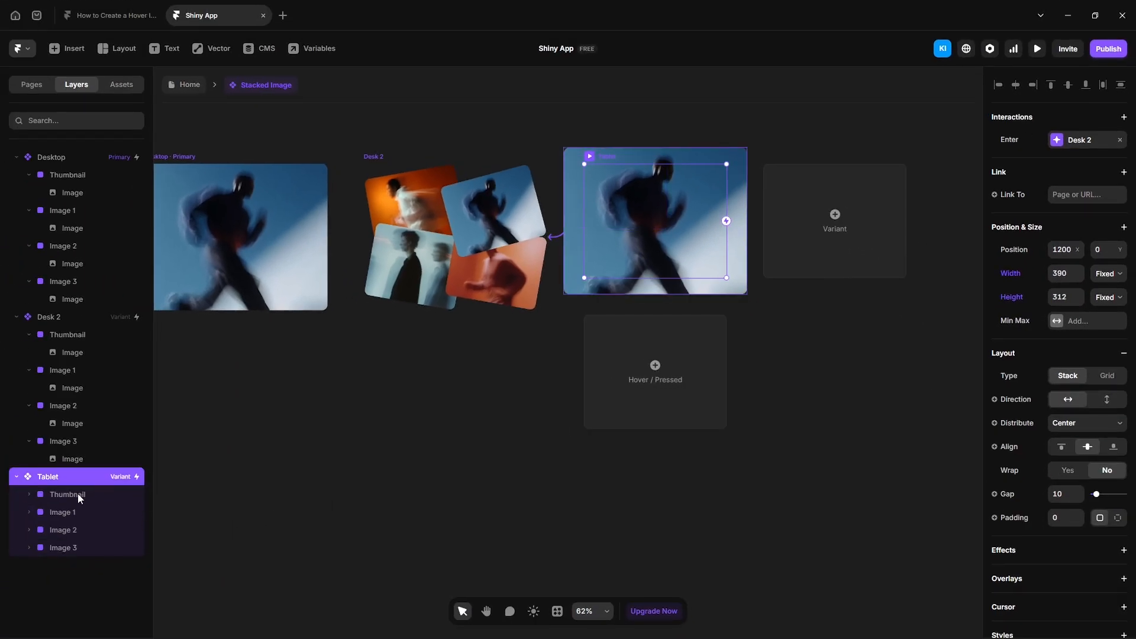
Step: Resize the Thumbnail frame in the Tablet variant proportionally to 390 wide by 312 high
click(78, 495)
text(3)
text(90)
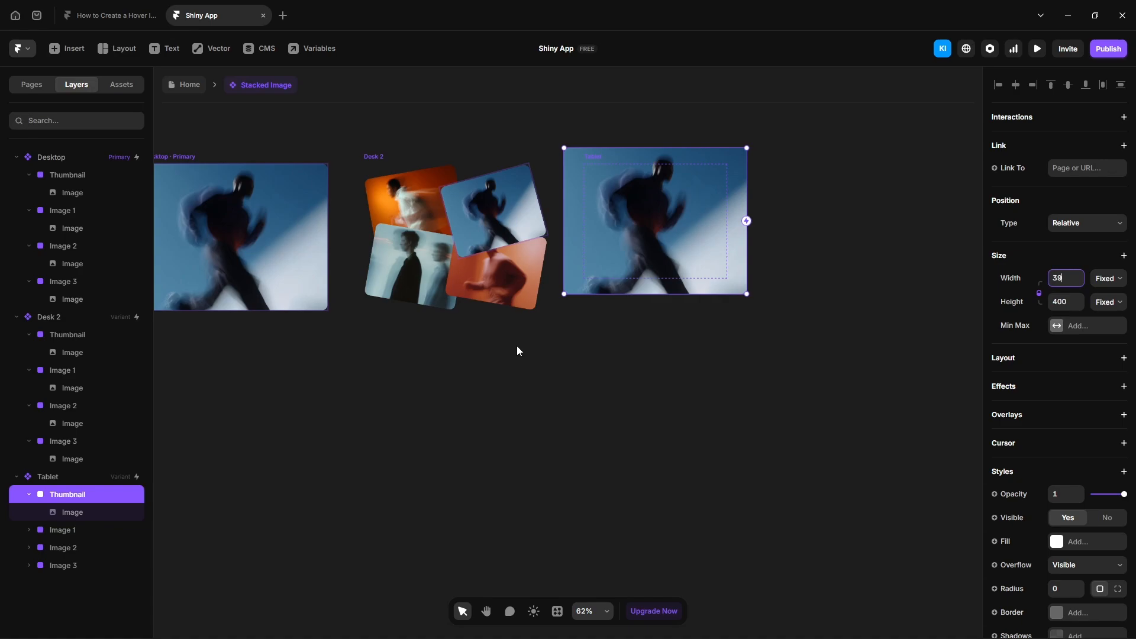
key(Return)
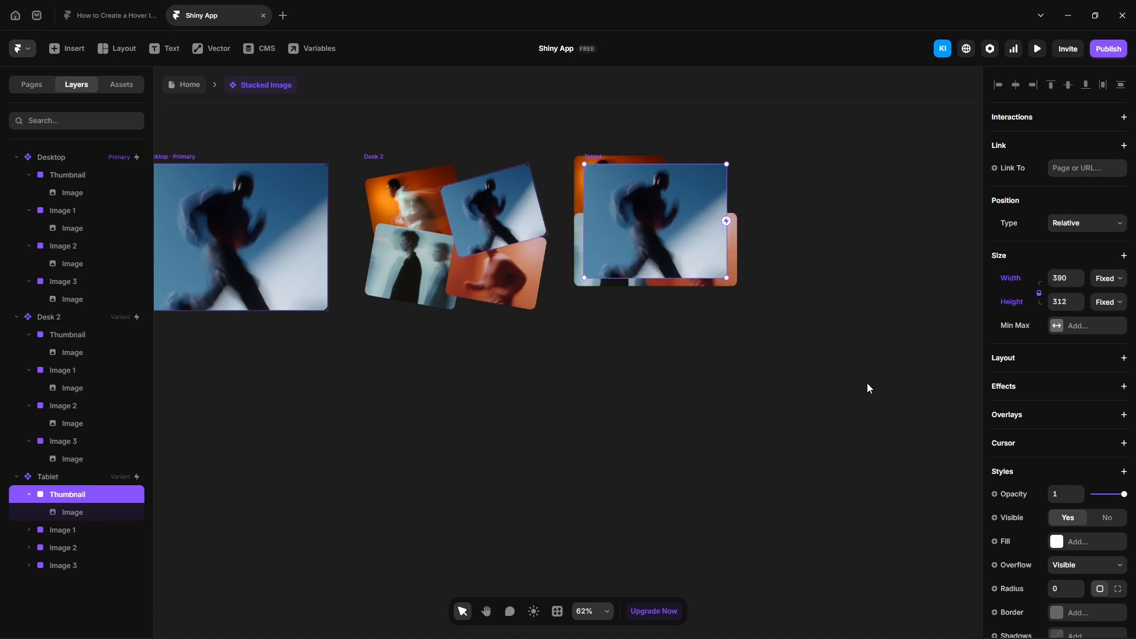
Step: Lock the aspect ratio of Image 1, Image 2 and Image 3 in the Tablet variant and shrink them to fit behind the Thumbnail
click(77, 530)
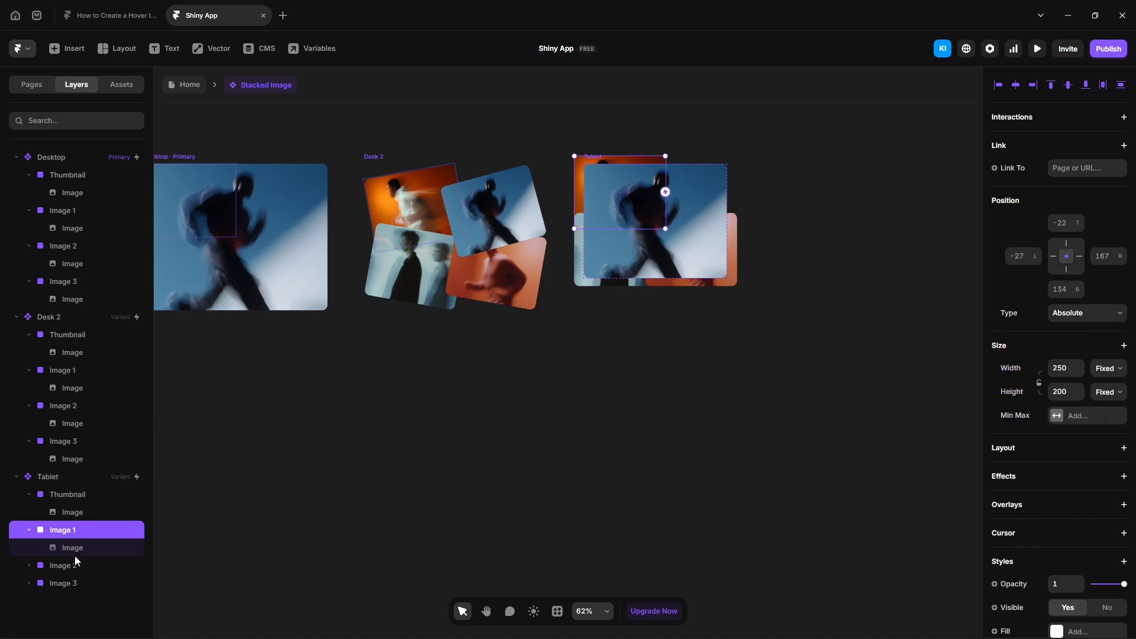
shift+click(76, 577)
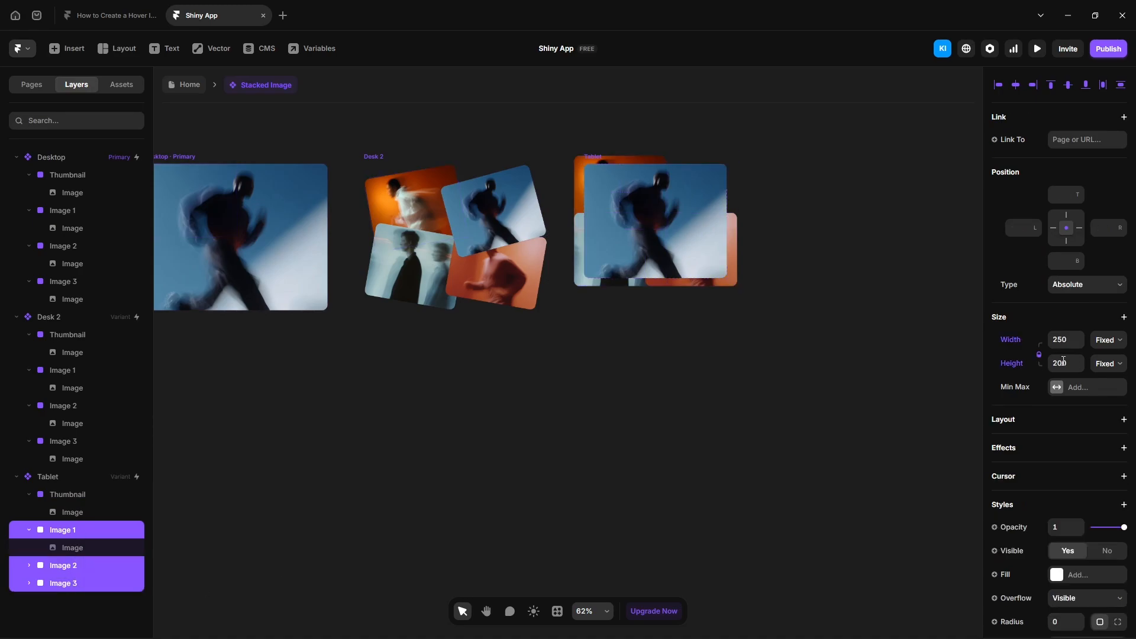
click(1039, 353)
key(Return)
click(856, 387)
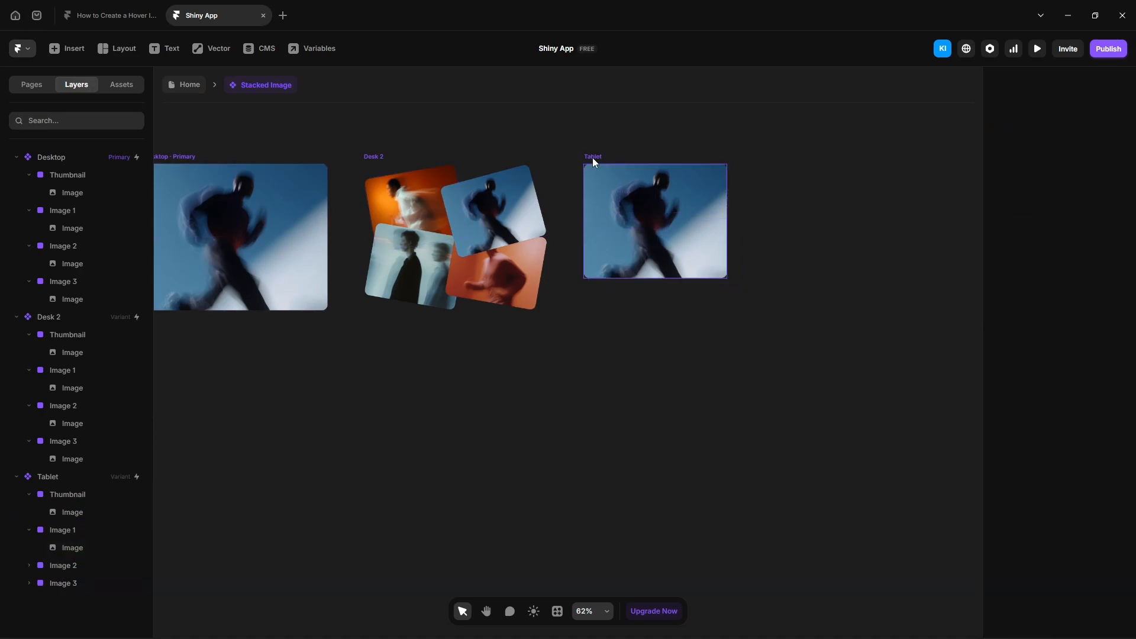
Step: Remove the Tablet variant's mouse-enter interaction to Desk 2, then add a variant based on it named Tab 2
click(593, 158)
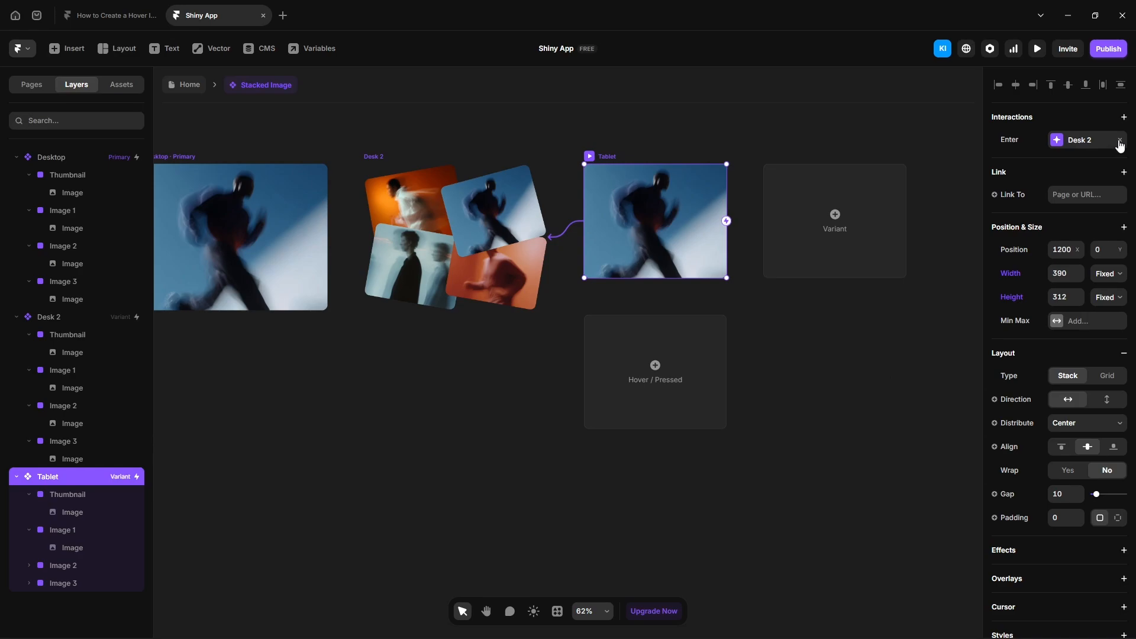
click(1119, 142)
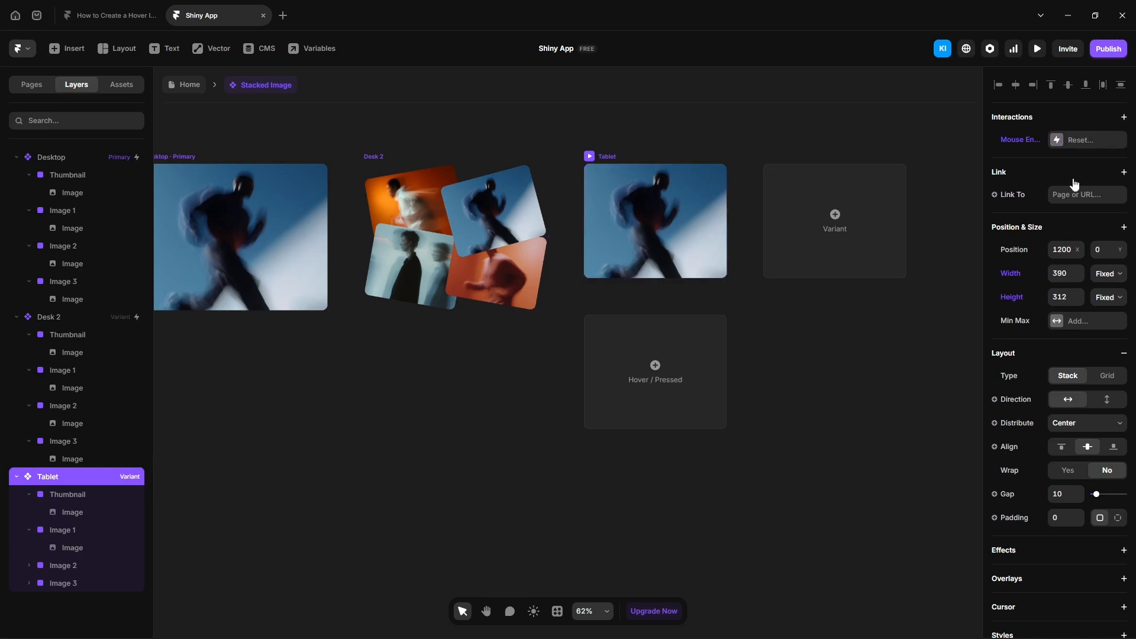
click(835, 250)
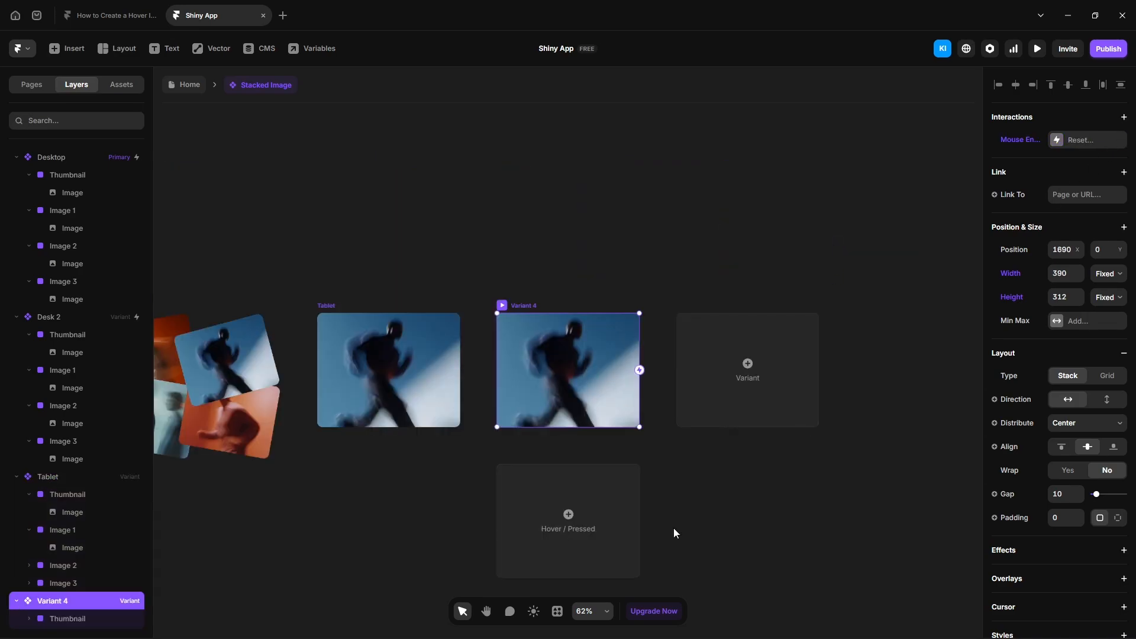
double_click(59, 601)
text(Tab 2)
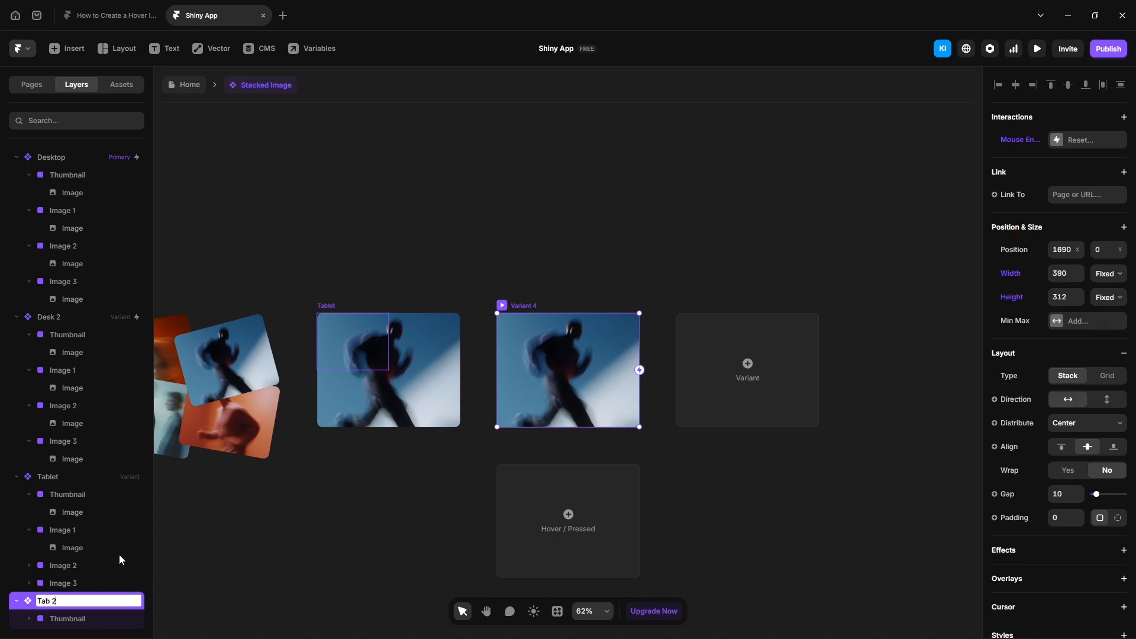
key(Return)
Step: Add a Rotate transform to the Thumbnail, Image 1, Image 2 and Image 3 frames of the Tab 2 variant together
click(74, 568)
scroll(72, 583, down, 1)
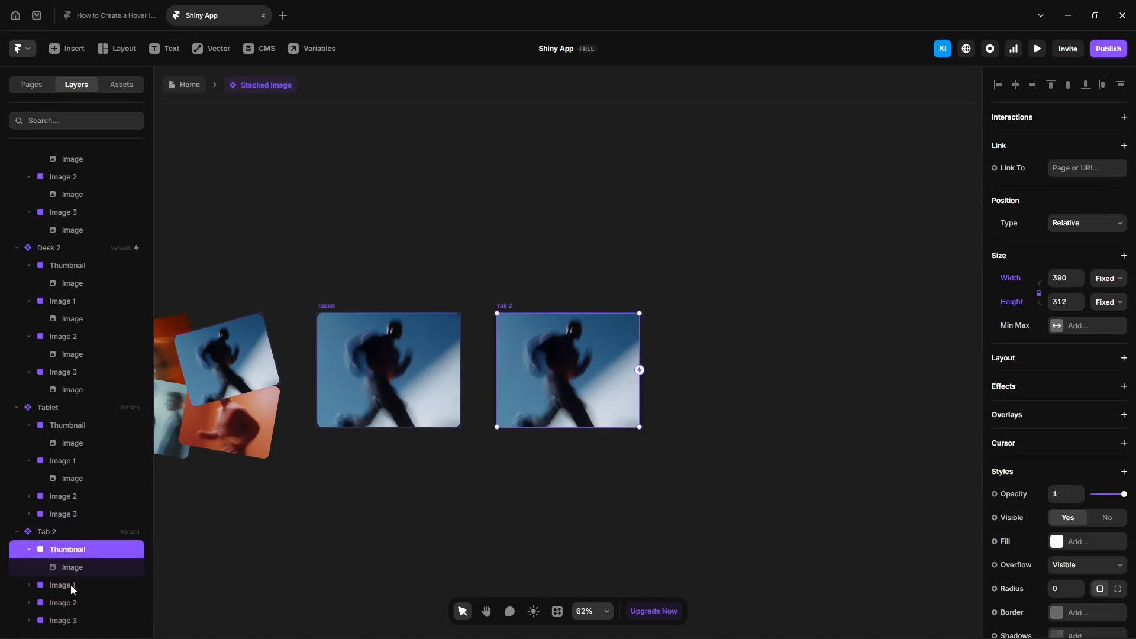
shift+click(72, 586)
shift+click(71, 602)
shift+click(73, 619)
scroll(1054, 484, down, 2)
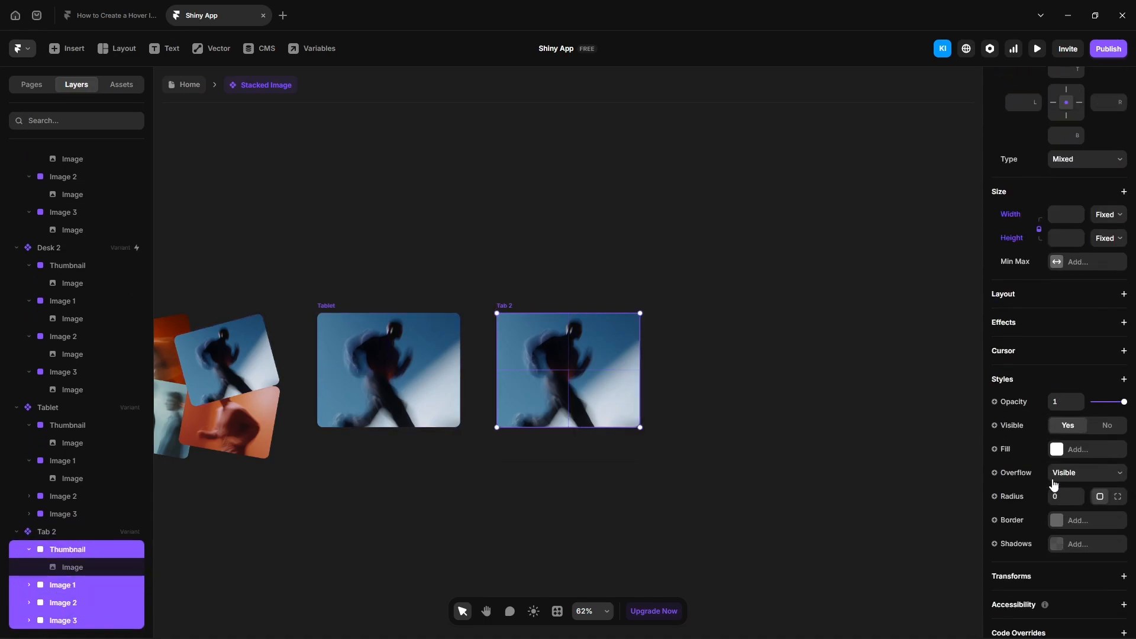
scroll(1053, 484, down, 2)
click(1023, 528)
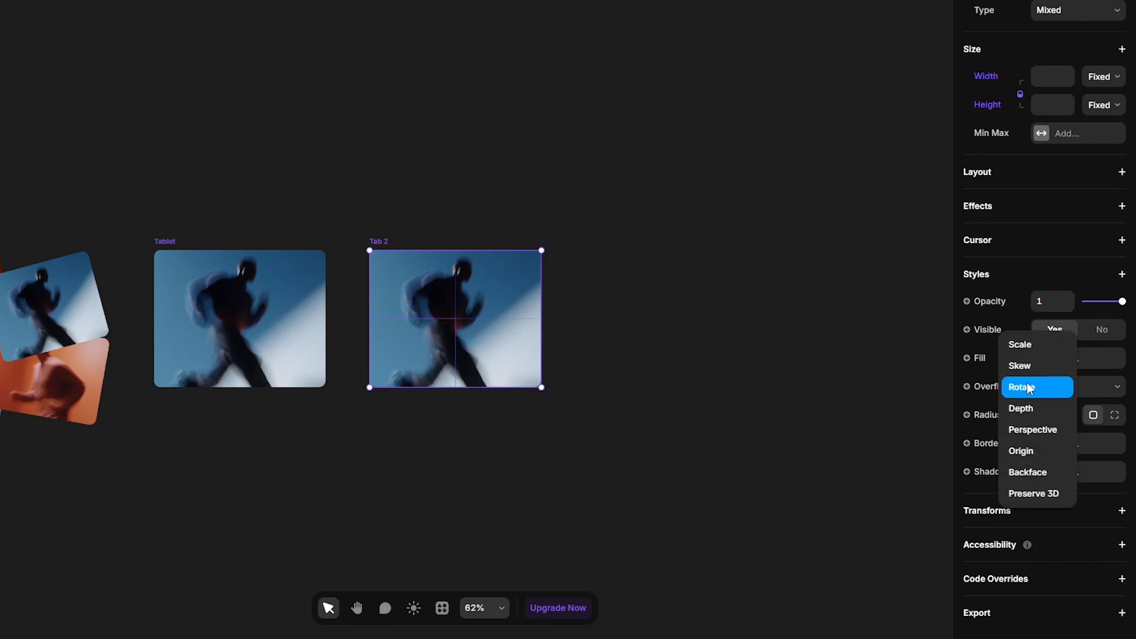
click(1028, 386)
Step: Set the Tab 2 Thumbnail's width to 195 with its ratio locked and its position type to Absolute
click(76, 549)
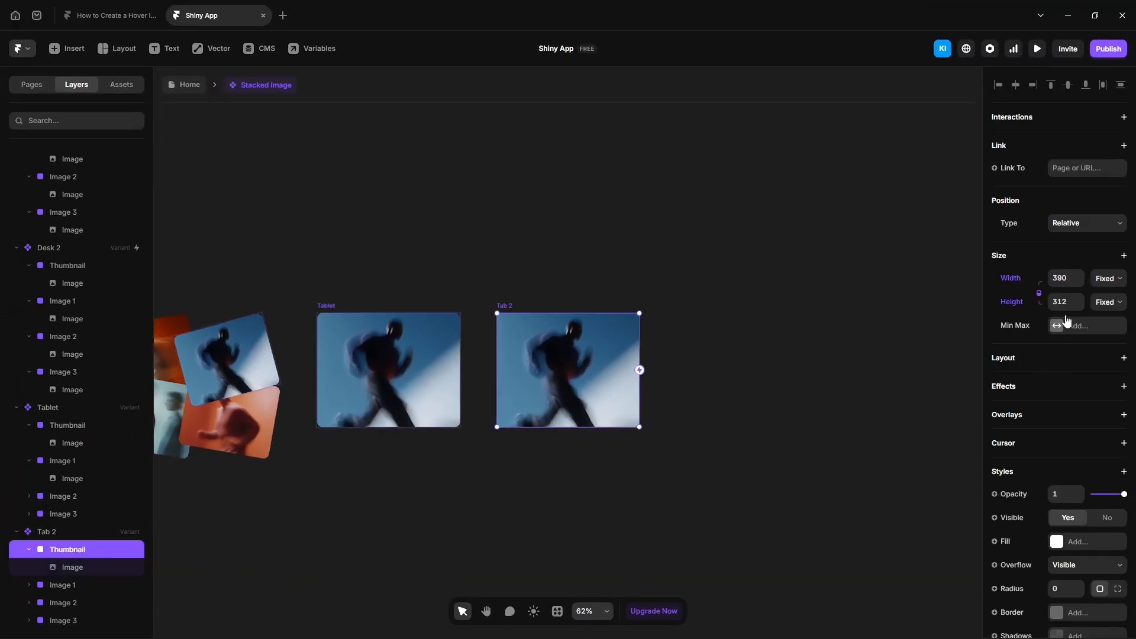
click(1065, 278)
text(195)
key(Return)
click(1087, 222)
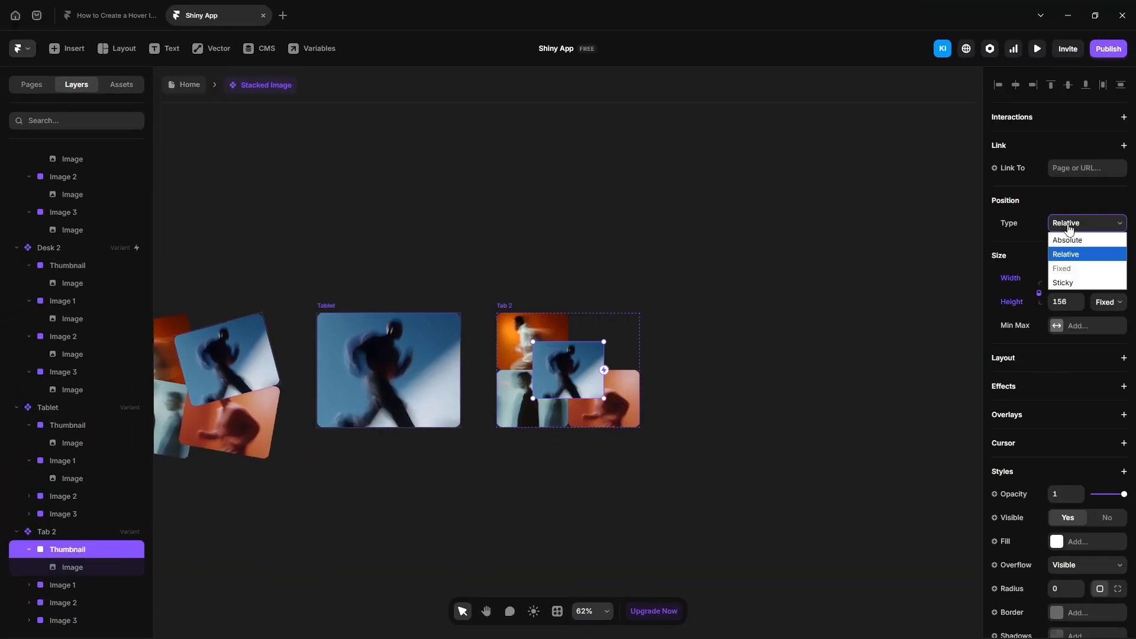
click(1068, 240)
Step: Rotate the Tab 2 Thumbnail by -15° and align it to the variant's top-right corner
scroll(1042, 413, down, 5)
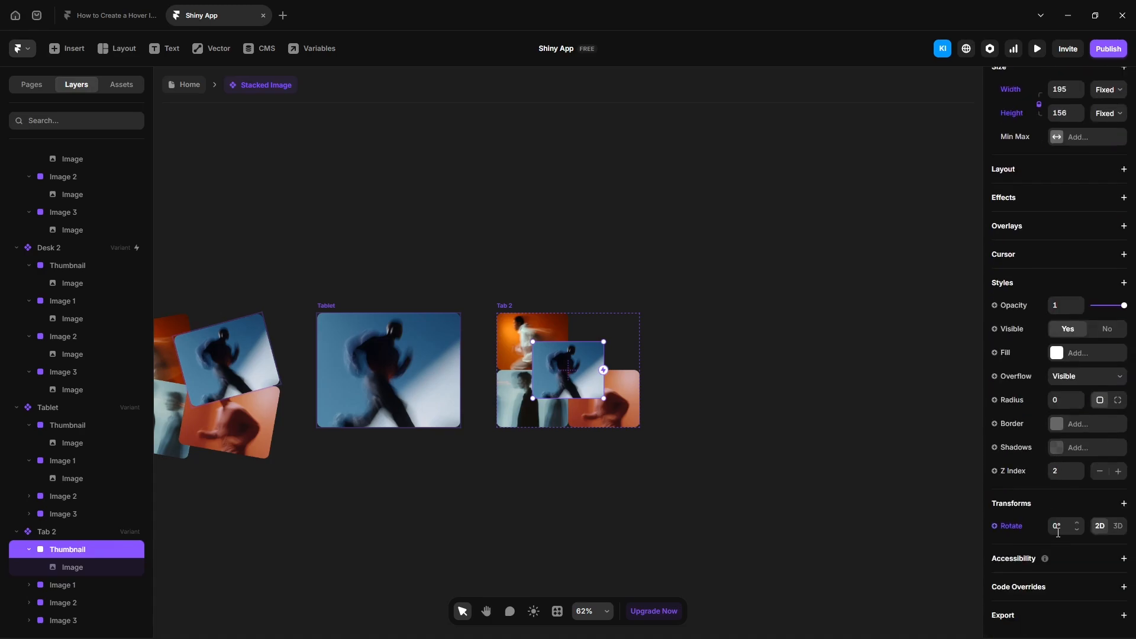
click(1057, 526)
text(-15)
key(Return)
scroll(1059, 474, up, 5)
click(1031, 87)
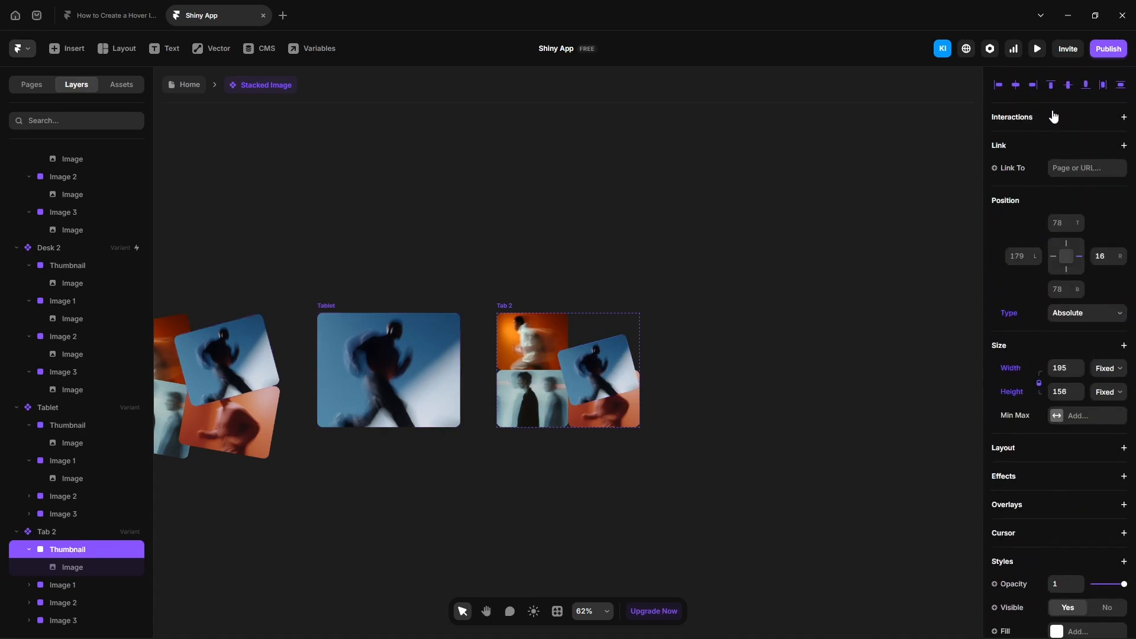
click(1052, 87)
Step: Rotate Image 1 of Tab 2 slightly counter-clockwise and align it to the variant's top-left corner
click(78, 586)
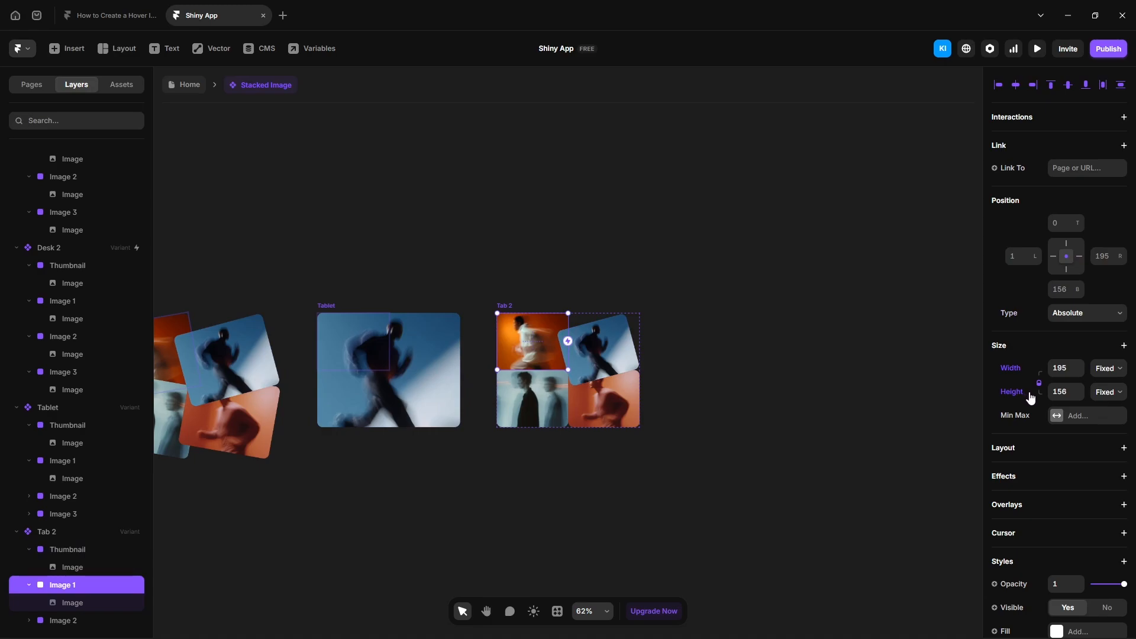
scroll(1055, 520, down, 5)
click(1063, 525)
text(-5)
key(Return)
scroll(1062, 453, up, 5)
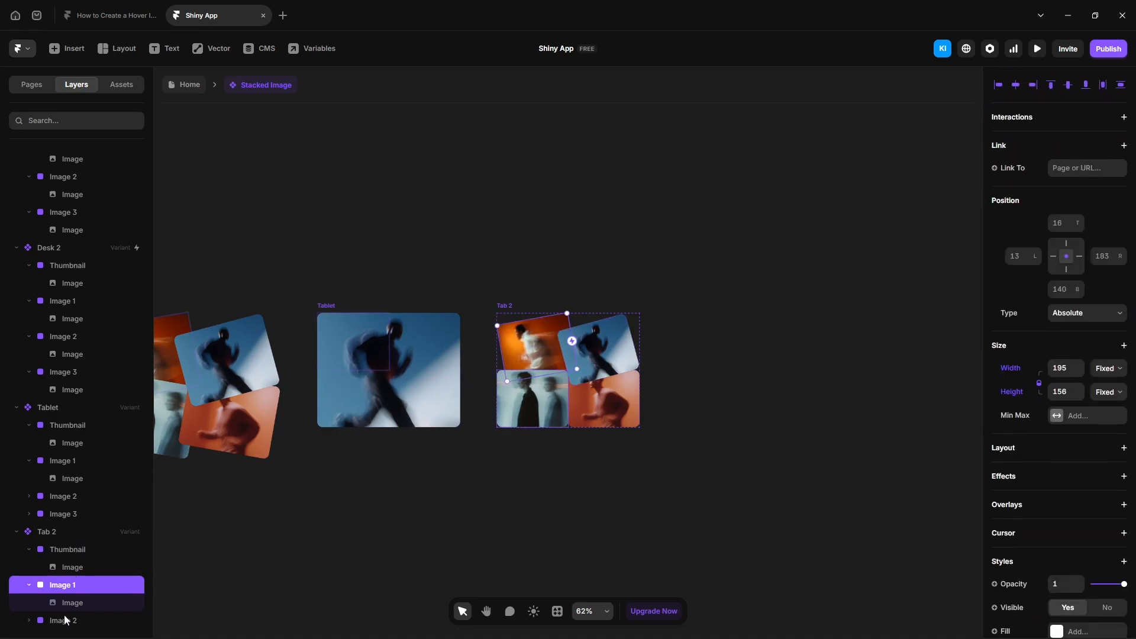
Step: Rotate Image 2 of Tab 2 by 10° and align it to the variant's bottom-left corner
click(533, 397)
scroll(1062, 473, down, 5)
click(1061, 526)
text(10)
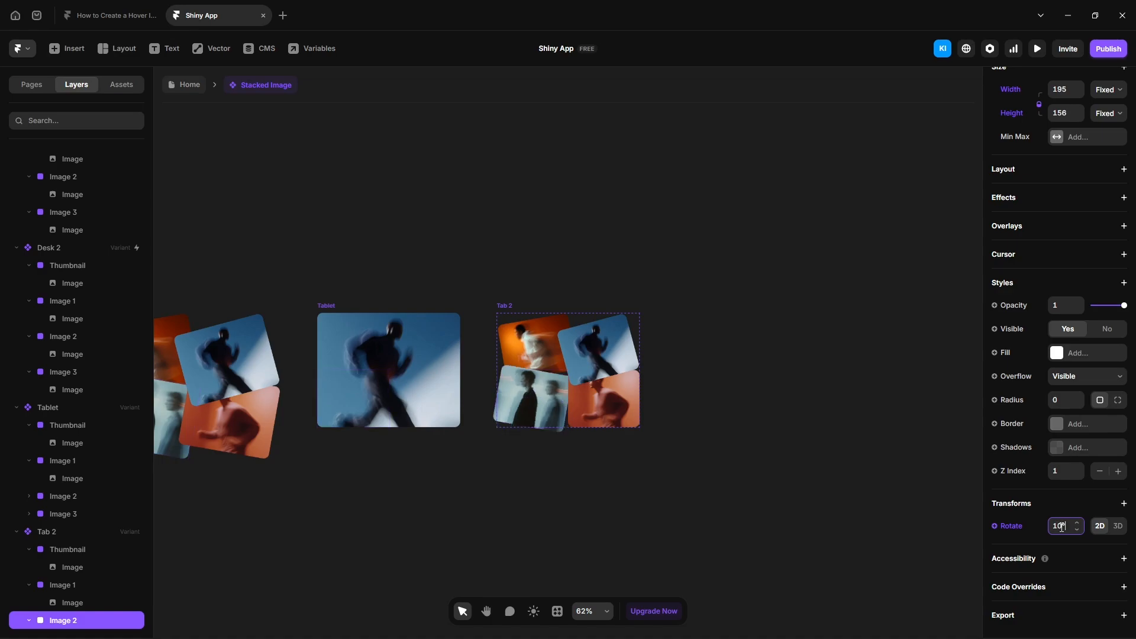
scroll(1068, 507, up, 5)
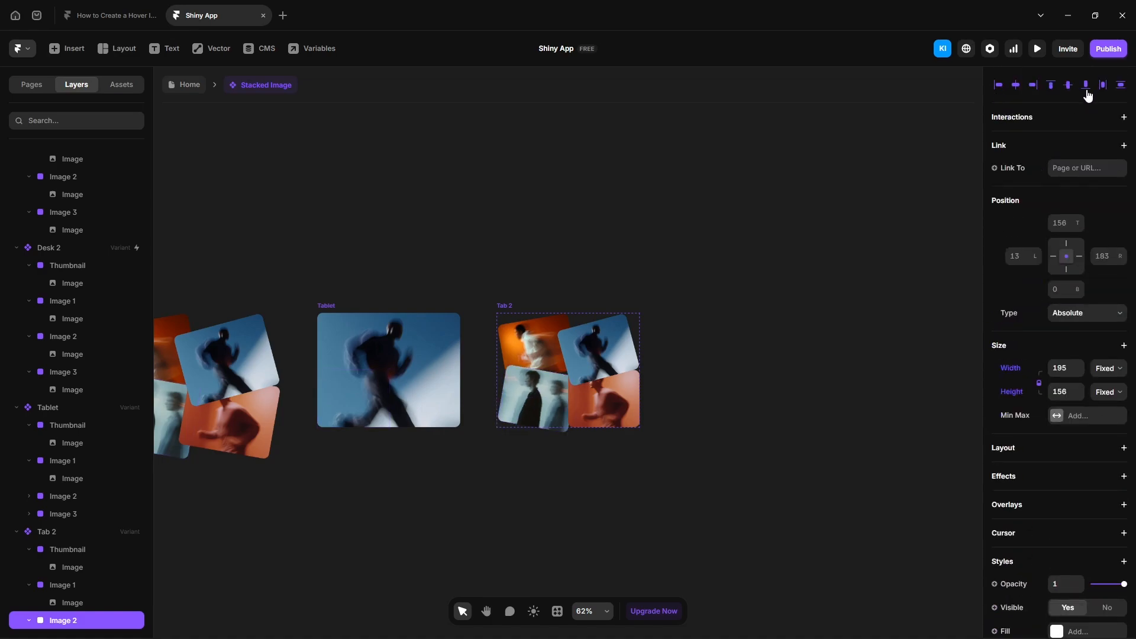
Step: Rotate Image 3 of Tab 2 by 10° and align it to the variant's bottom-right corner
scroll(71, 592, down, 1)
click(64, 620)
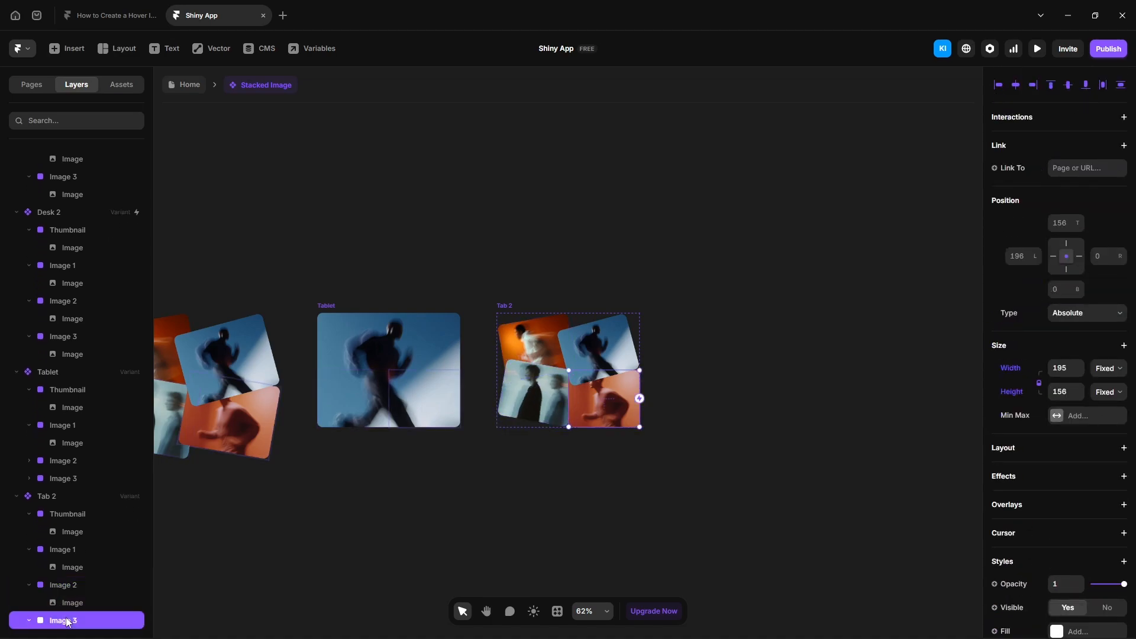
scroll(1047, 553, down, 5)
click(1063, 526)
text(140)
key(Return)
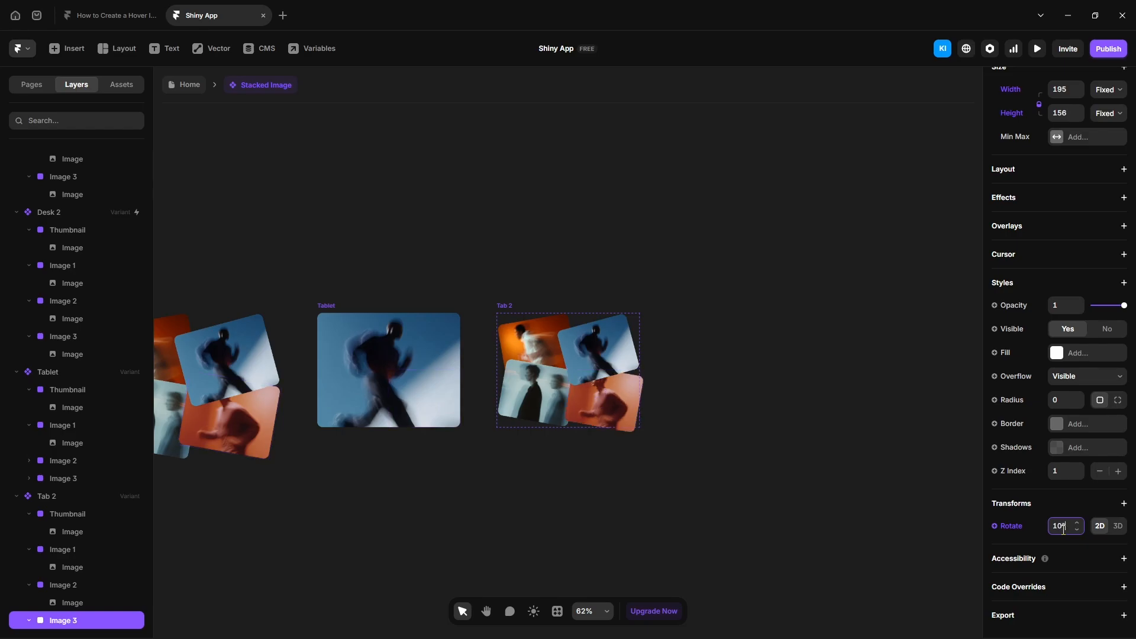
scroll(1063, 526, up, 5)
click(1033, 86)
click(1086, 86)
click(365, 480)
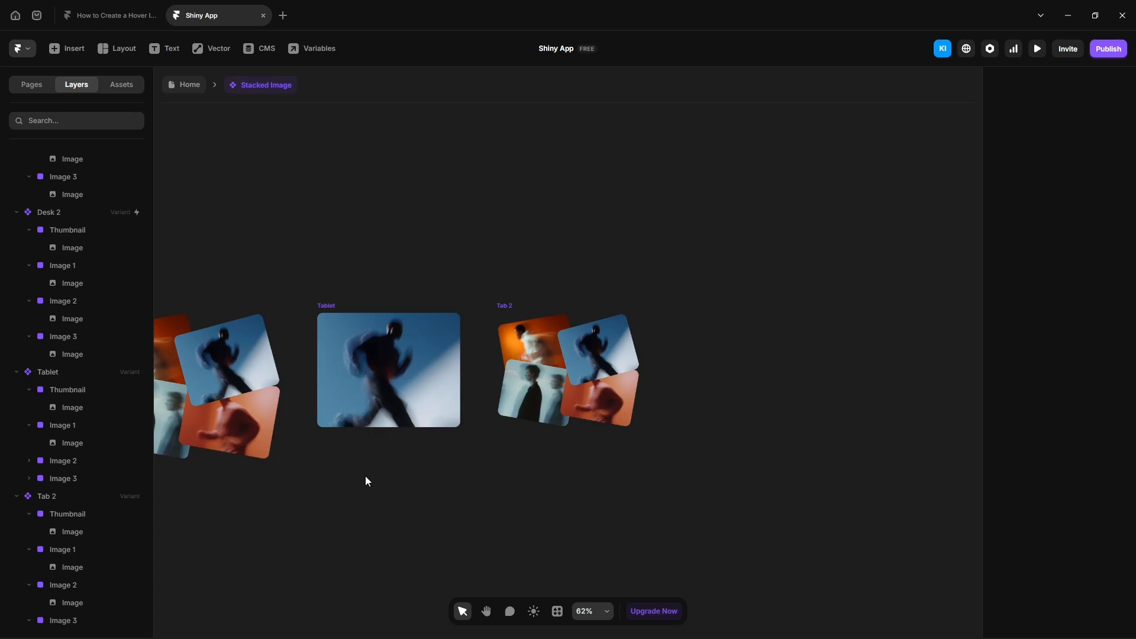
Step: Connect the Tablet variant to Tab 2 with a Click interaction and connect Tab 2 back to Tablet
click(326, 305)
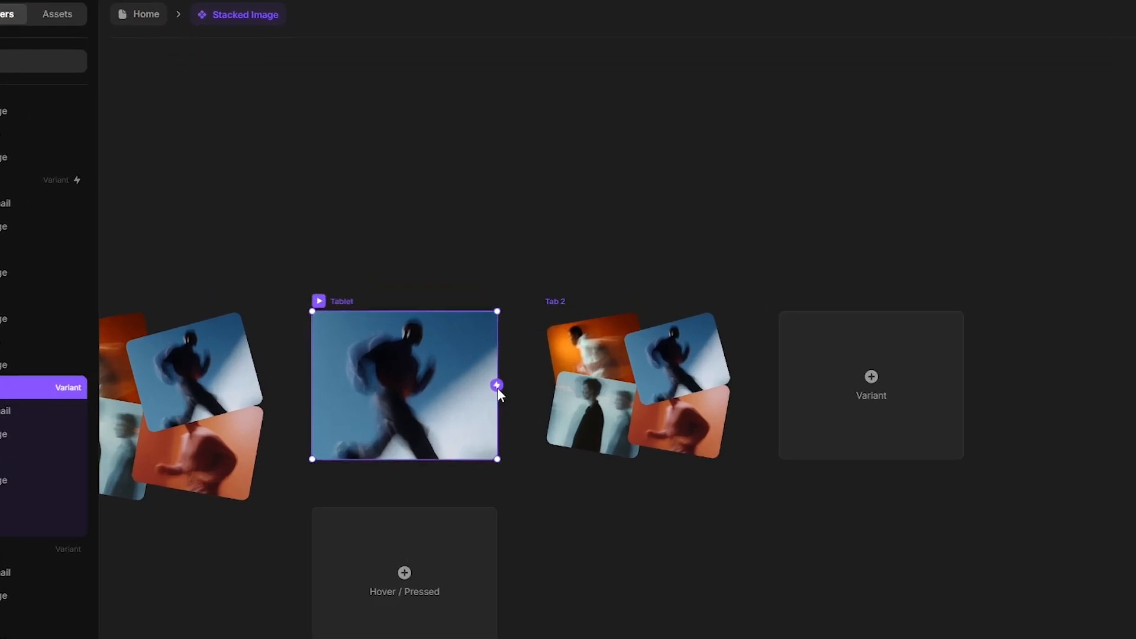
drag(497, 385, 603, 391)
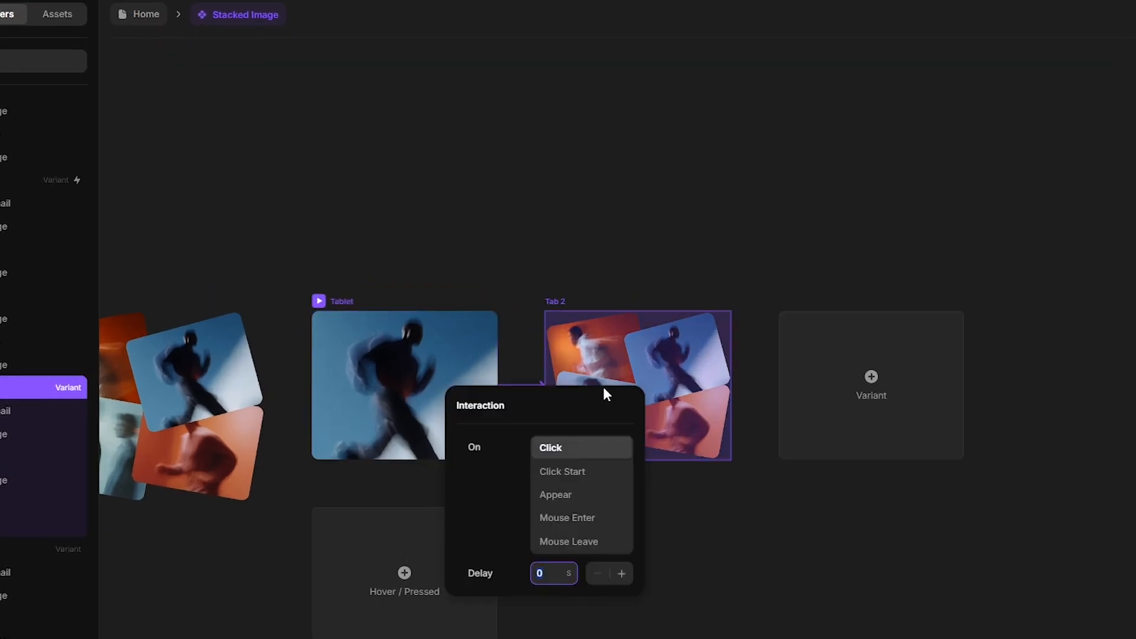
click(573, 263)
click(556, 302)
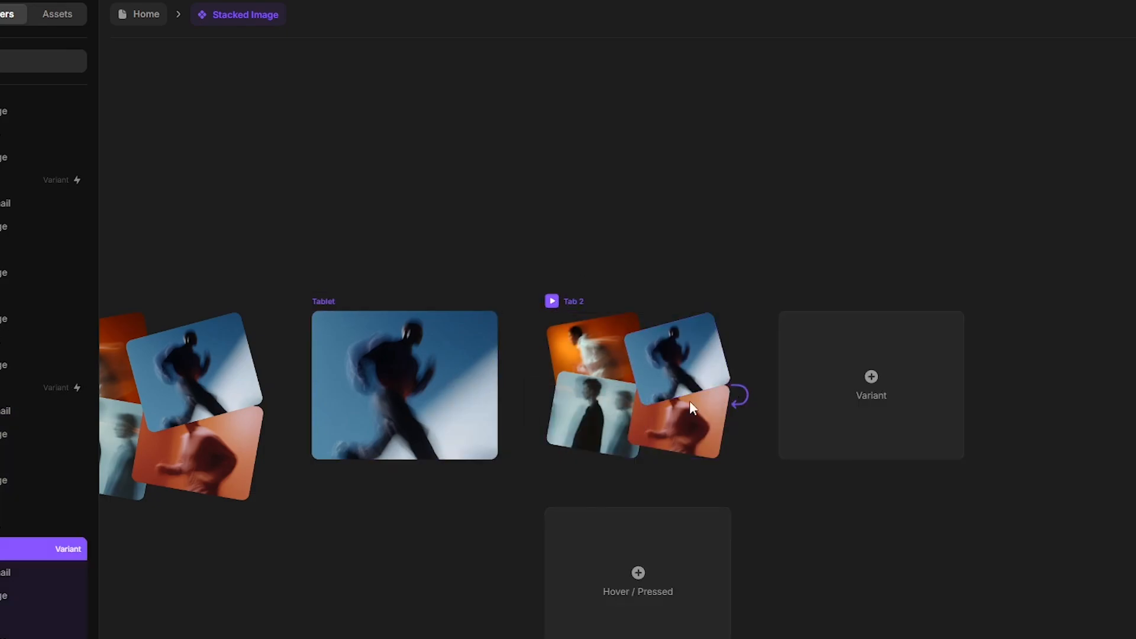
drag(690, 399, 423, 404)
click(321, 587)
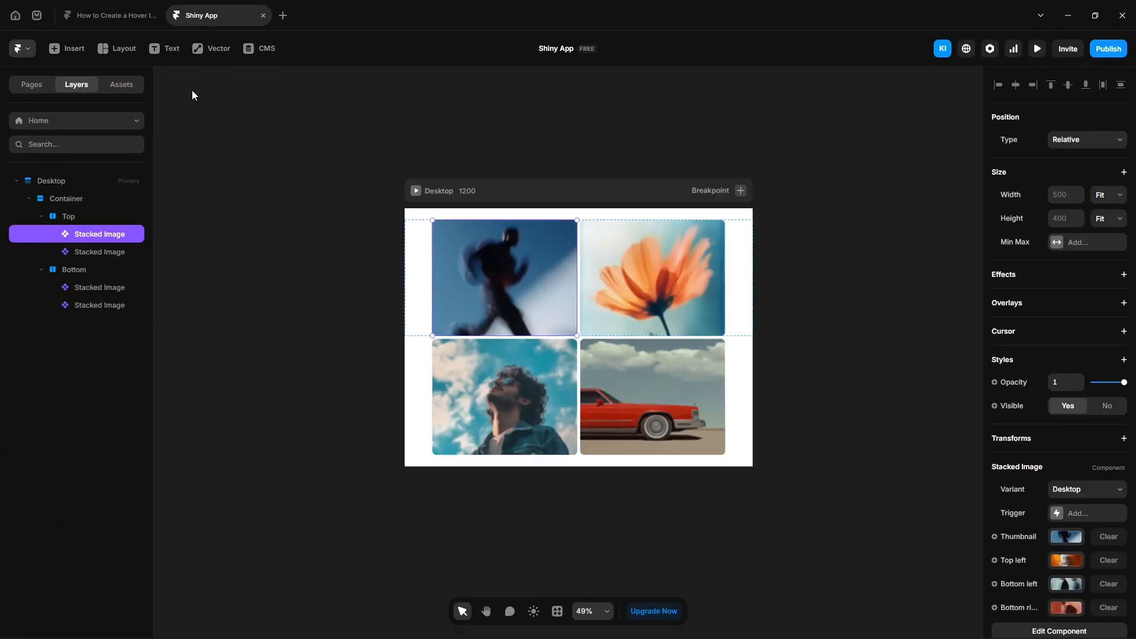
Step: Add a Tablet breakpoint of 810 width to the Home page and preview it
click(741, 191)
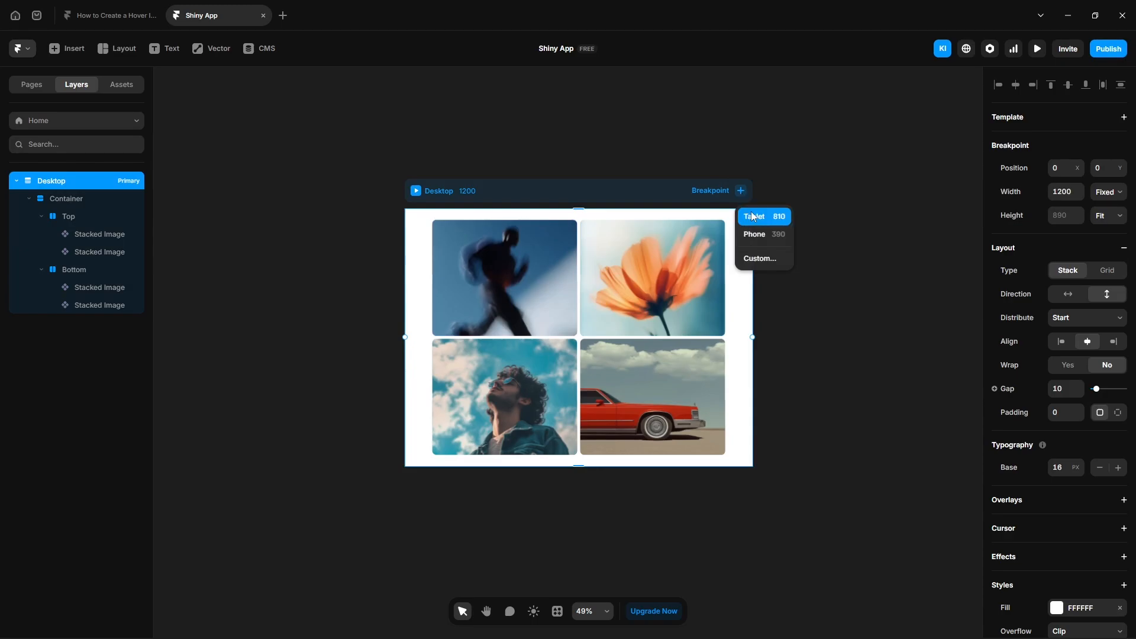
click(750, 217)
click(463, 206)
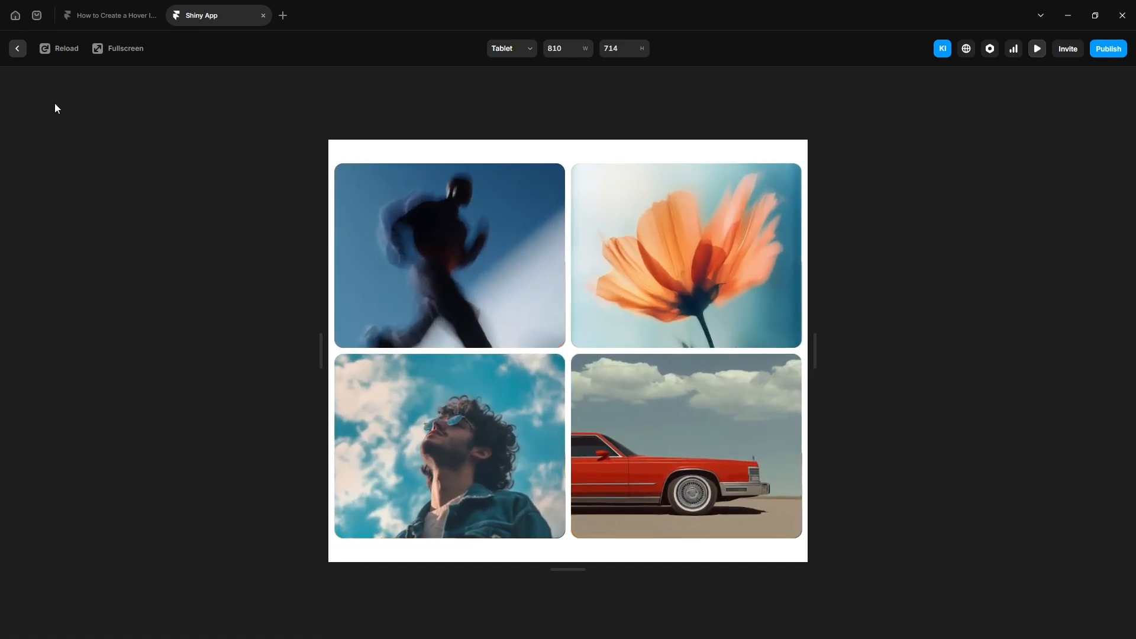
click(18, 49)
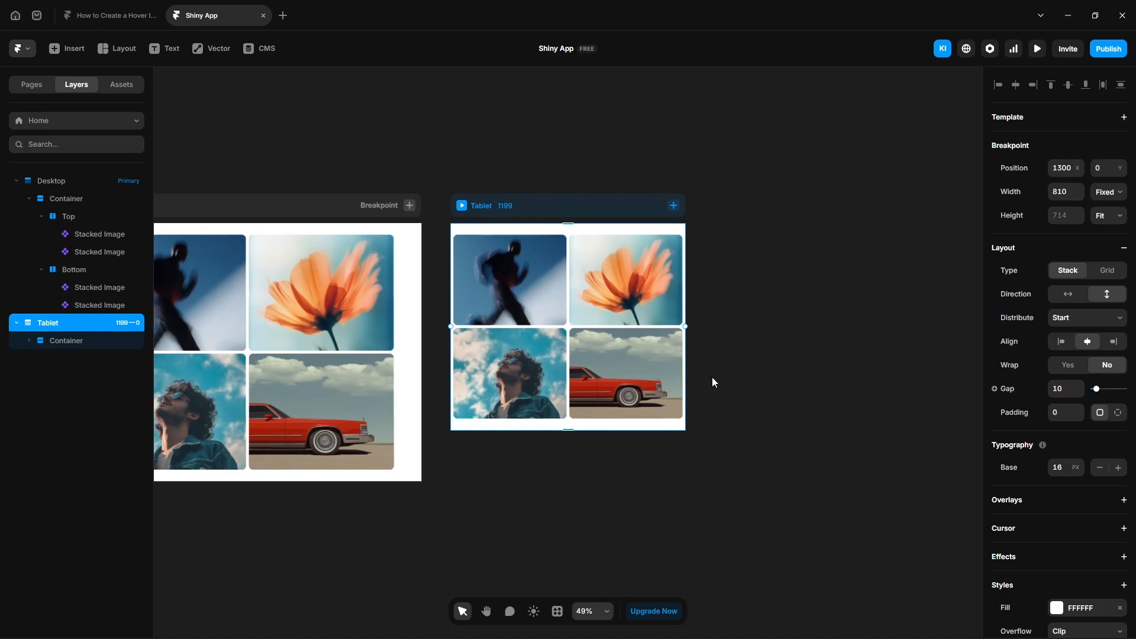
Step: Reopen the Stacked Image component, add a variant named Phone and remove its Click interaction to Tab 2
double_click(520, 293)
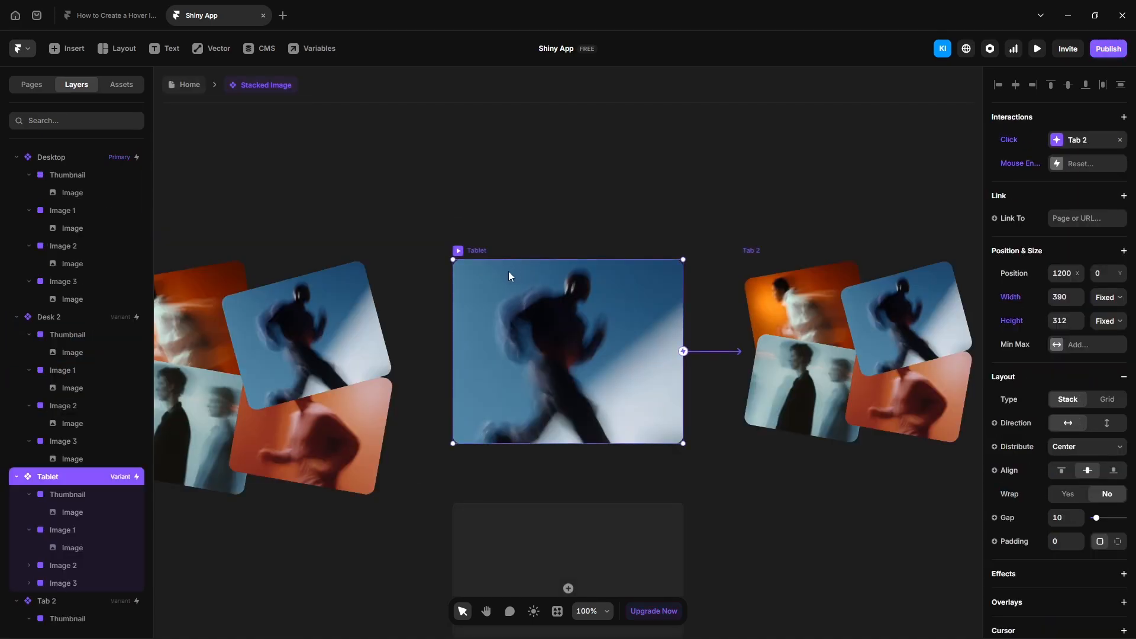
scroll(454, 309, down, 5)
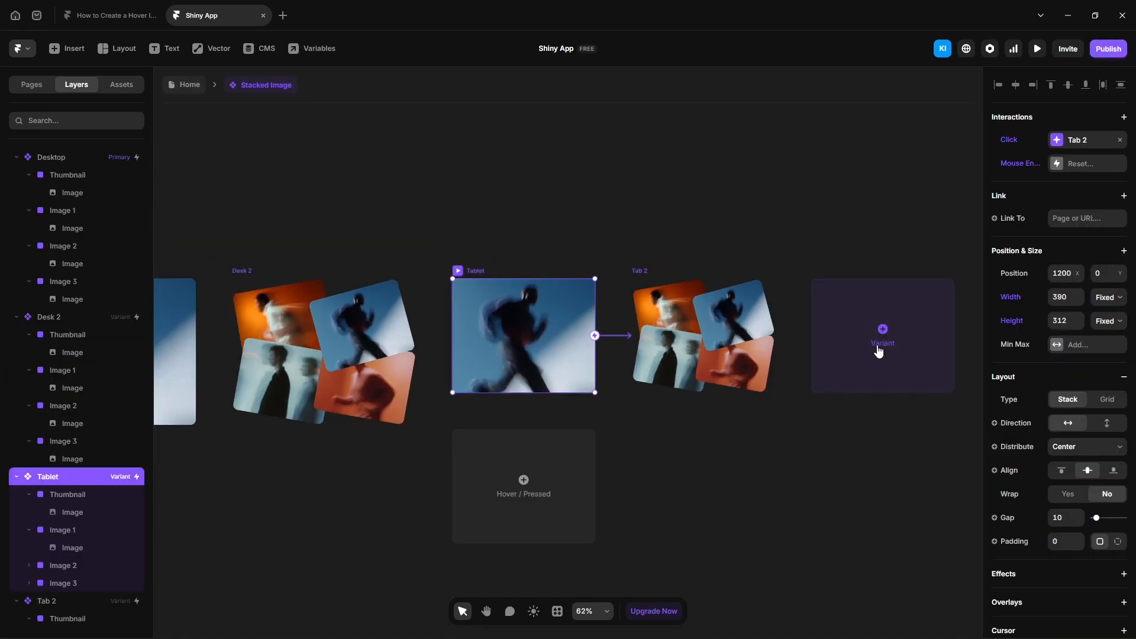
click(882, 332)
text(Phone)
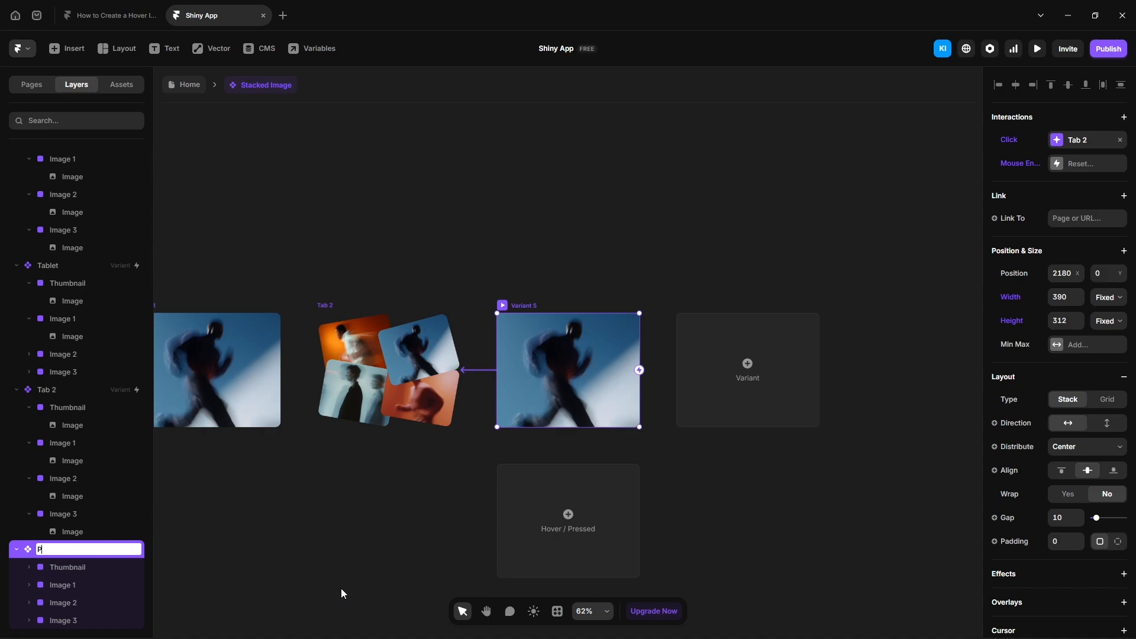
key(Return)
click(1120, 139)
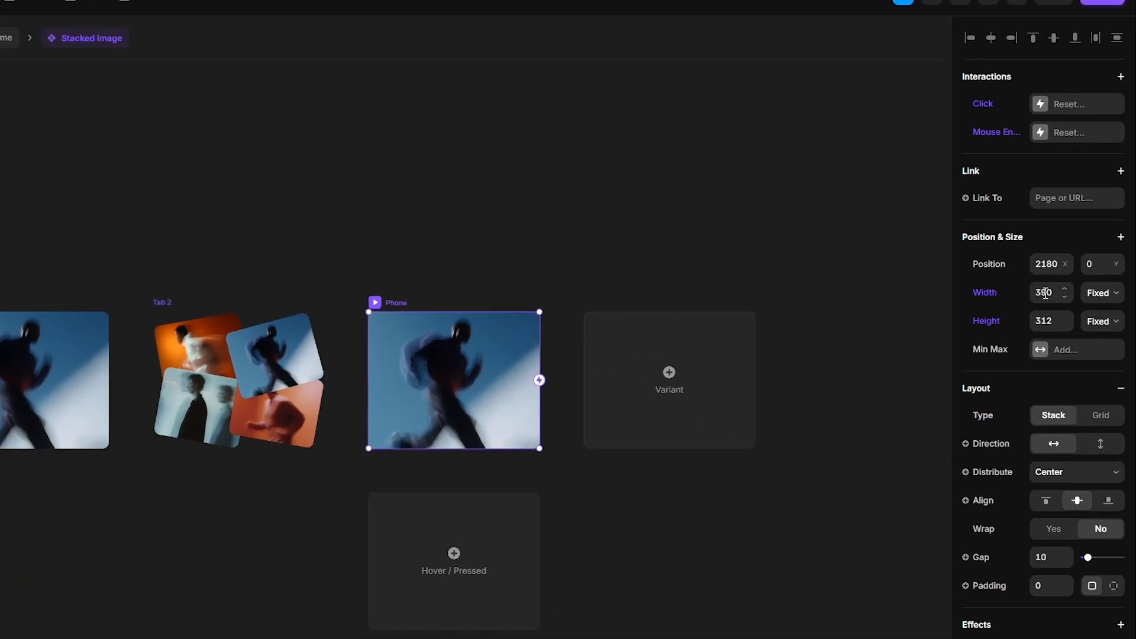
Step: Set the Phone variant's width to 300 and its height to 240
click(1060, 296)
text(300)
key(Tab)
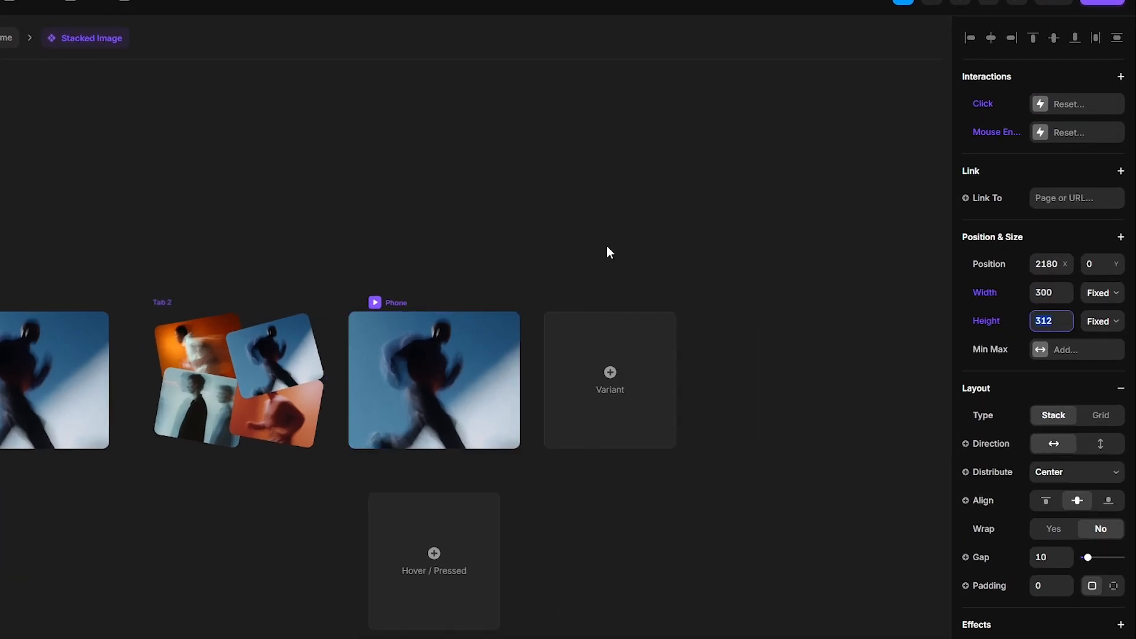
text(240)
key(Return)
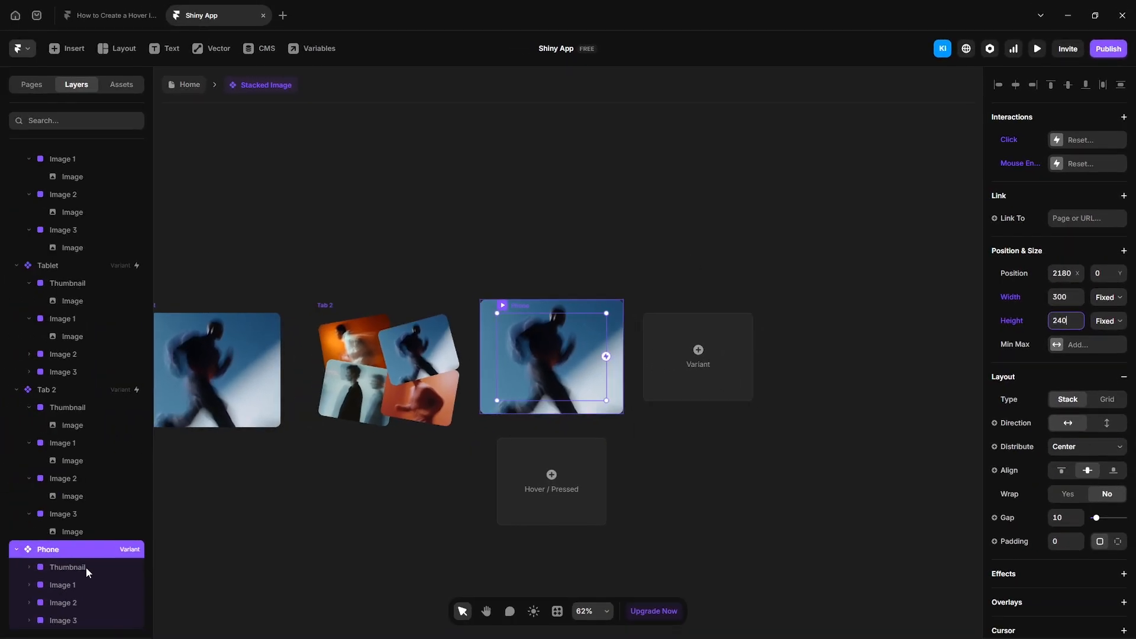
Step: Resize the Phone variant's Thumbnail proportionally to a width of 300
click(85, 569)
click(1064, 278)
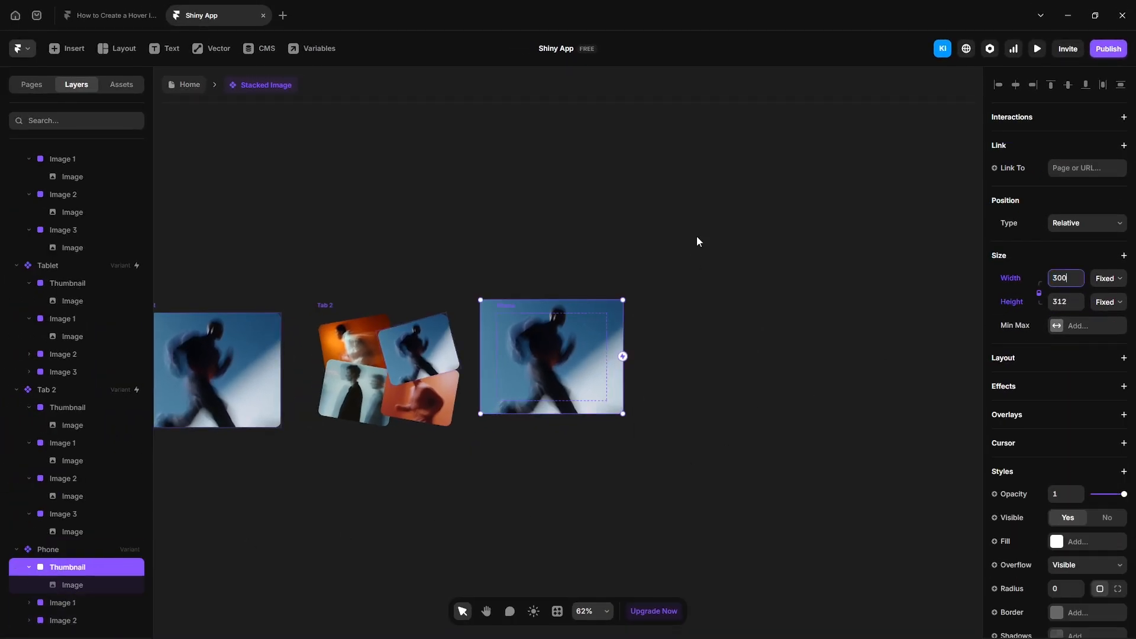
key(Return)
Step: Set the width of Image 1, Image 2 and Image 3 in the Phone variant to 150 and add the Thumbnail to the selection
click(74, 601)
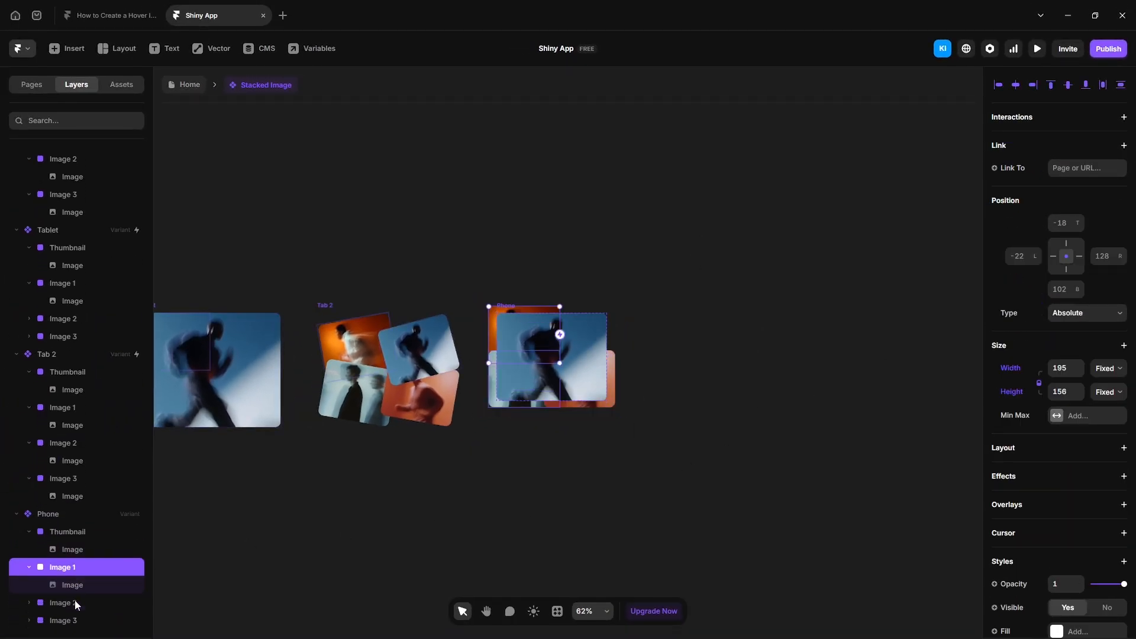
shift+click(75, 601)
shift+click(75, 619)
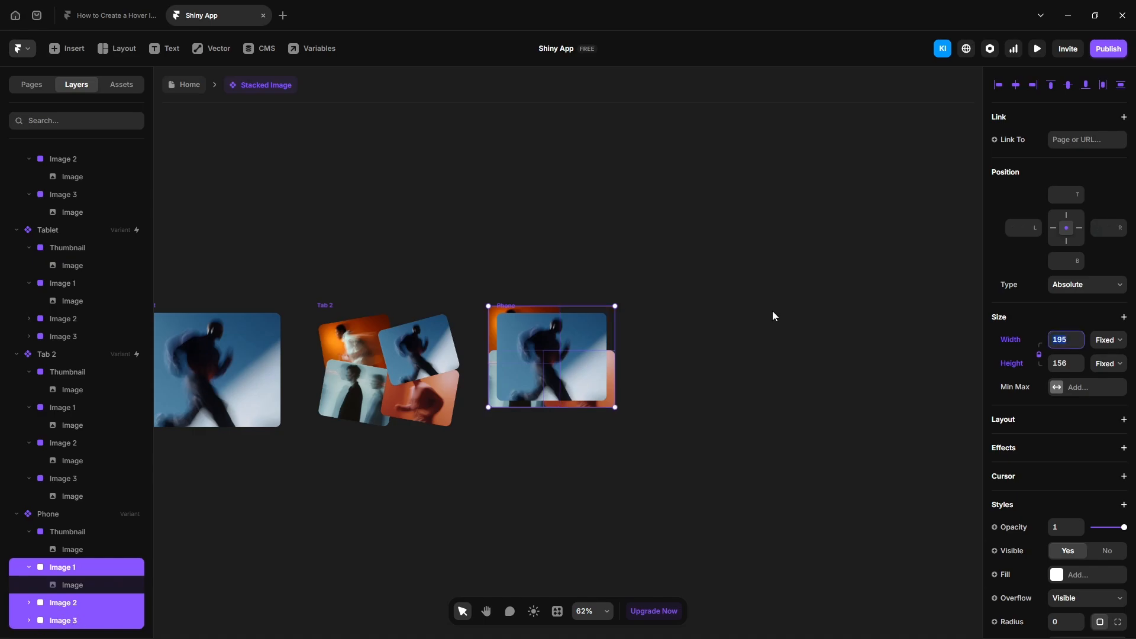
text(150)
key(Return)
shift+click(81, 532)
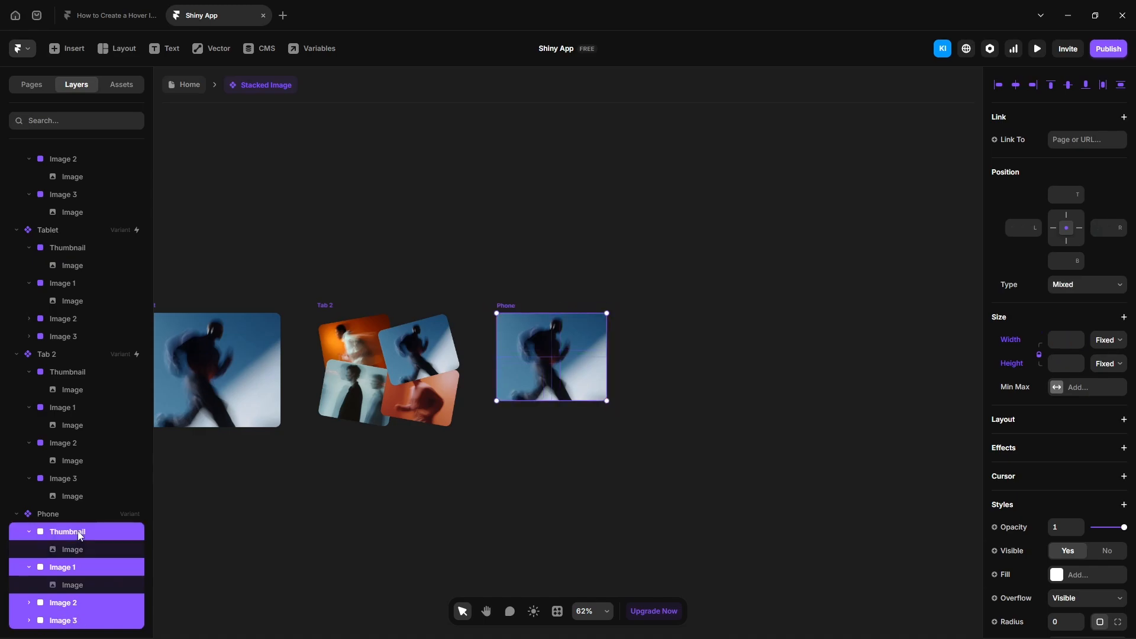
Step: Add a Rotate transform to the Thumbnail, Image 1, Image 2 and Image 3 in the Phone variant
scroll(1072, 531, down, 3)
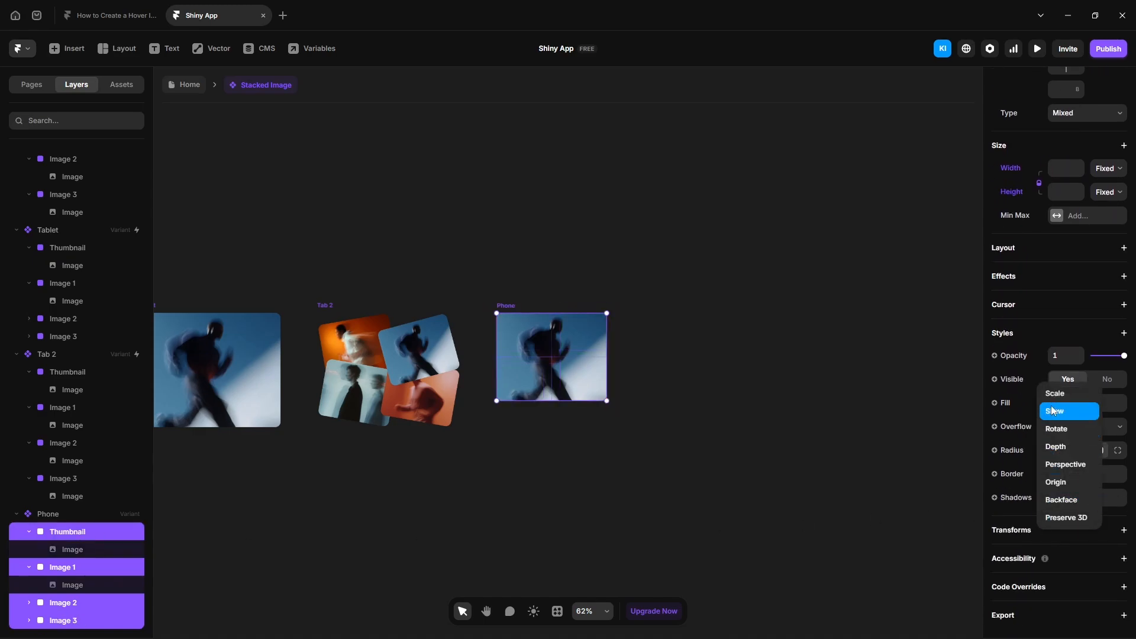
click(1058, 428)
click(588, 509)
Step: Add a new variant based on the Phone variant and name it Phn 2
click(586, 378)
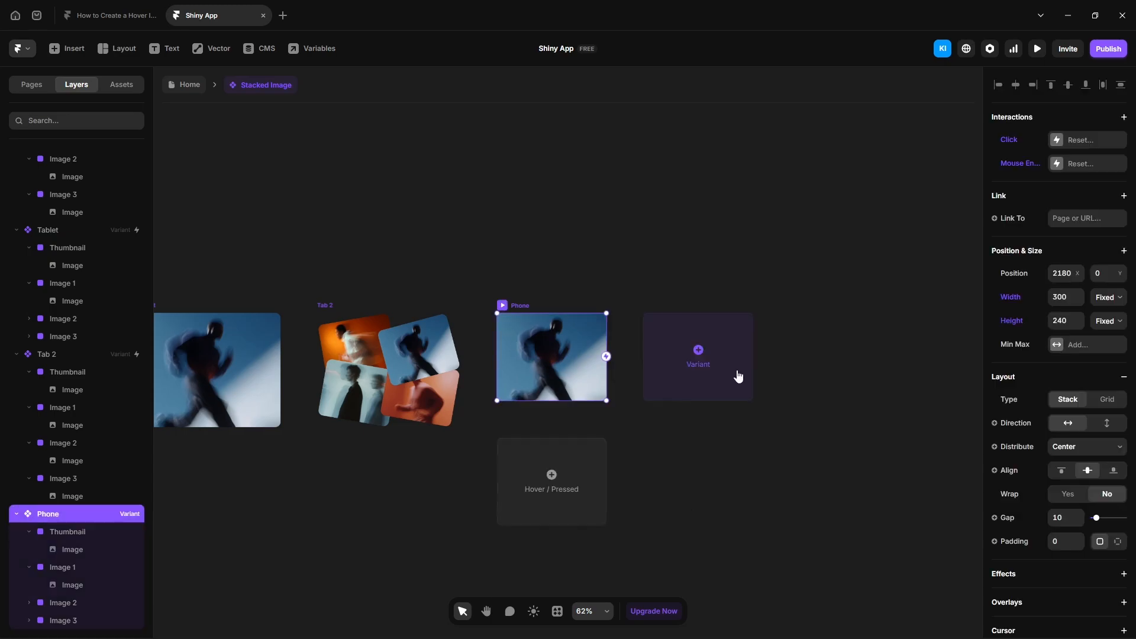
click(712, 374)
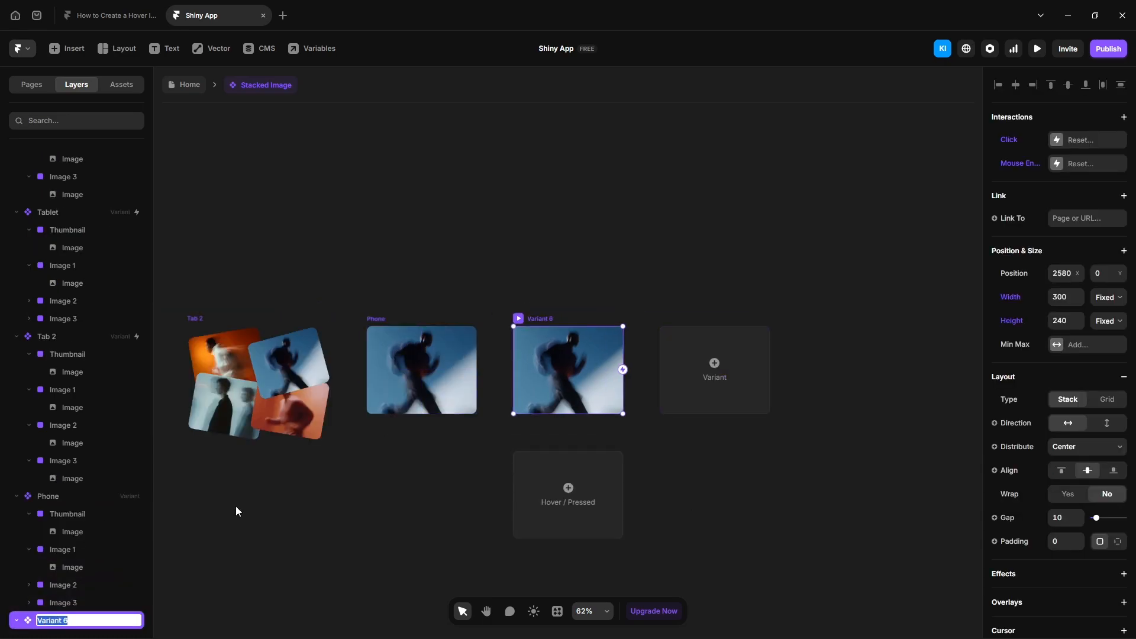
text(Phn 2)
key(Return)
Step: Resize the Phn 2 variant's Thumbnail proportionally to a width of 150 and set its position type to Absolute
scroll(104, 509, down, 1)
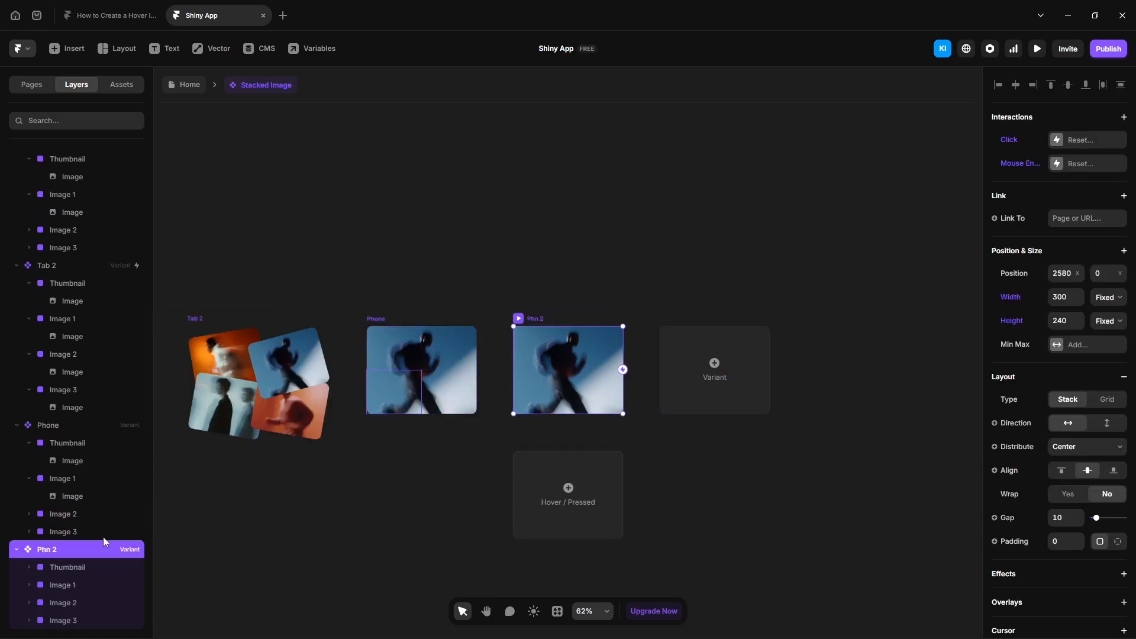
click(98, 566)
click(1064, 278)
text(1)
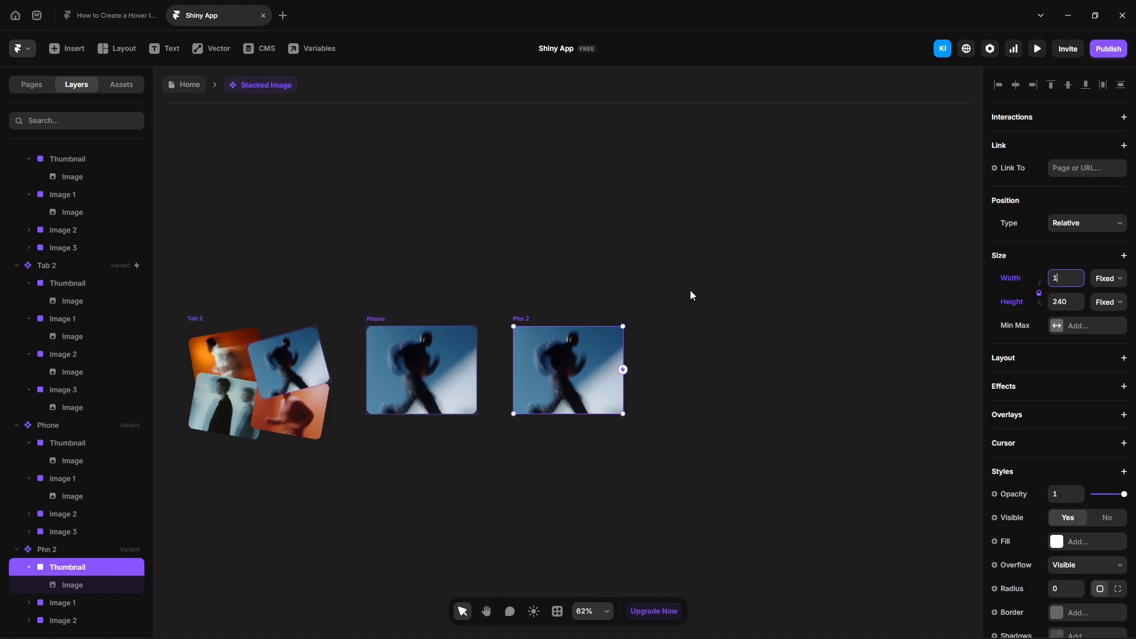
text(50)
key(Return)
click(1086, 223)
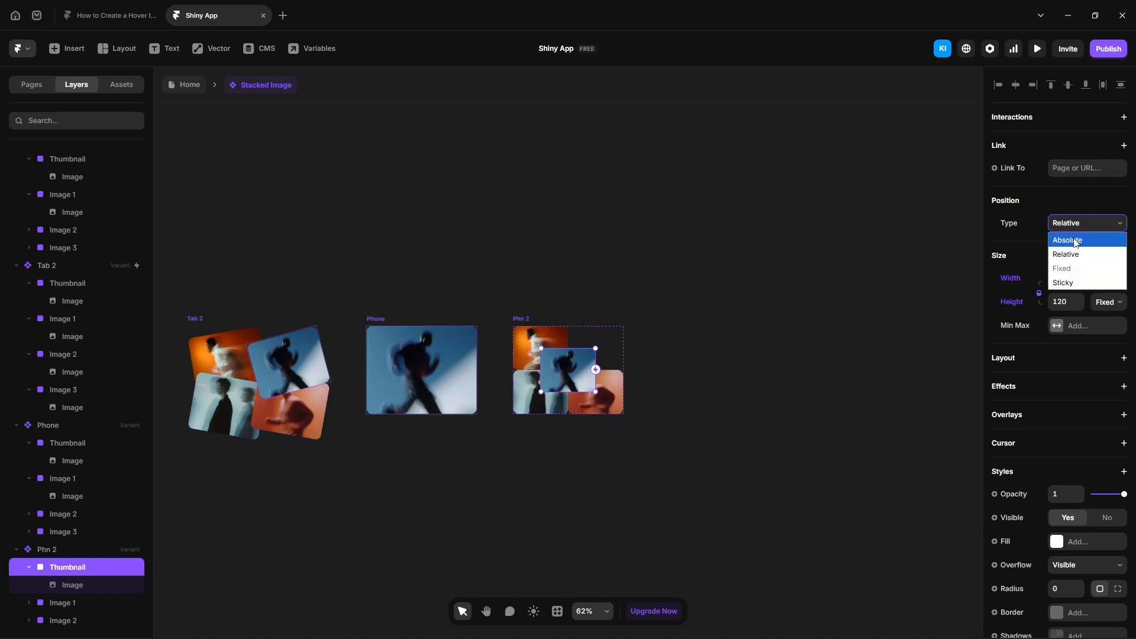
click(1075, 240)
Step: Rotate the Phn 2 Thumbnail to -15° and align it with the variant's top-right corner
scroll(1056, 515, down, 4)
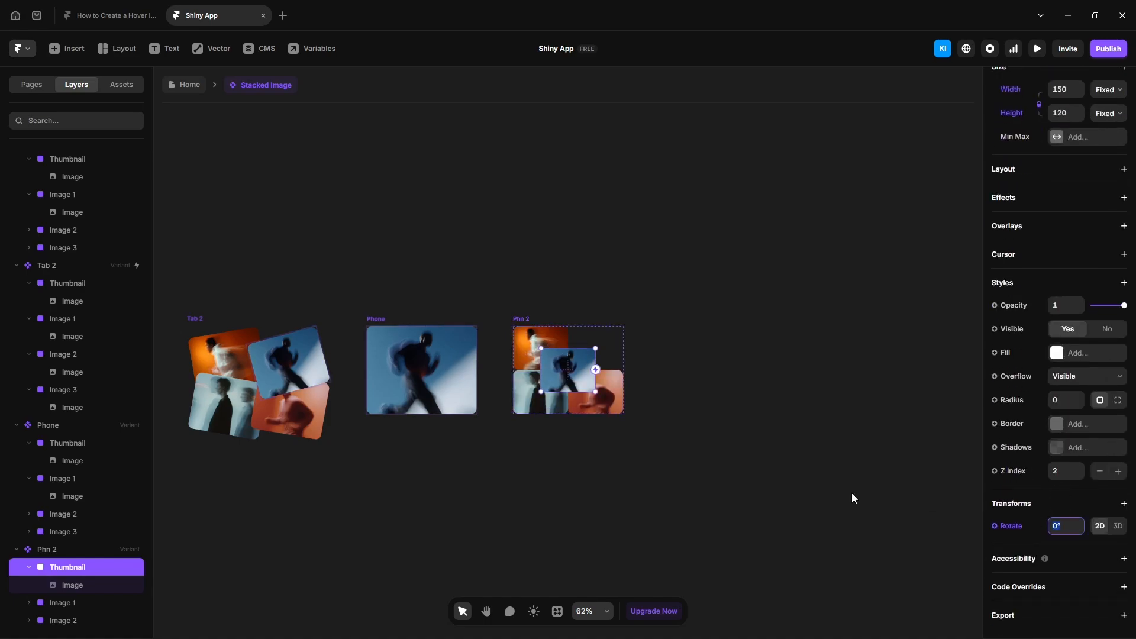
key(Return)
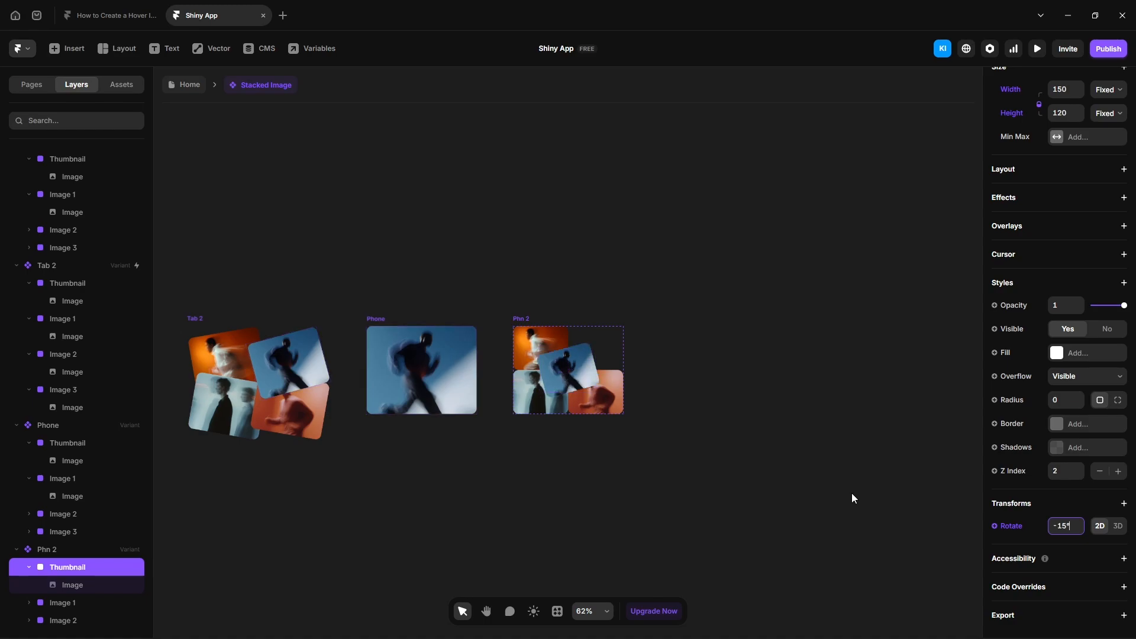
scroll(997, 406, up, 4)
Step: Rotate Image 1 in the Phn 2 variant to -10° and align it with the variant's top-left corner
click(62, 602)
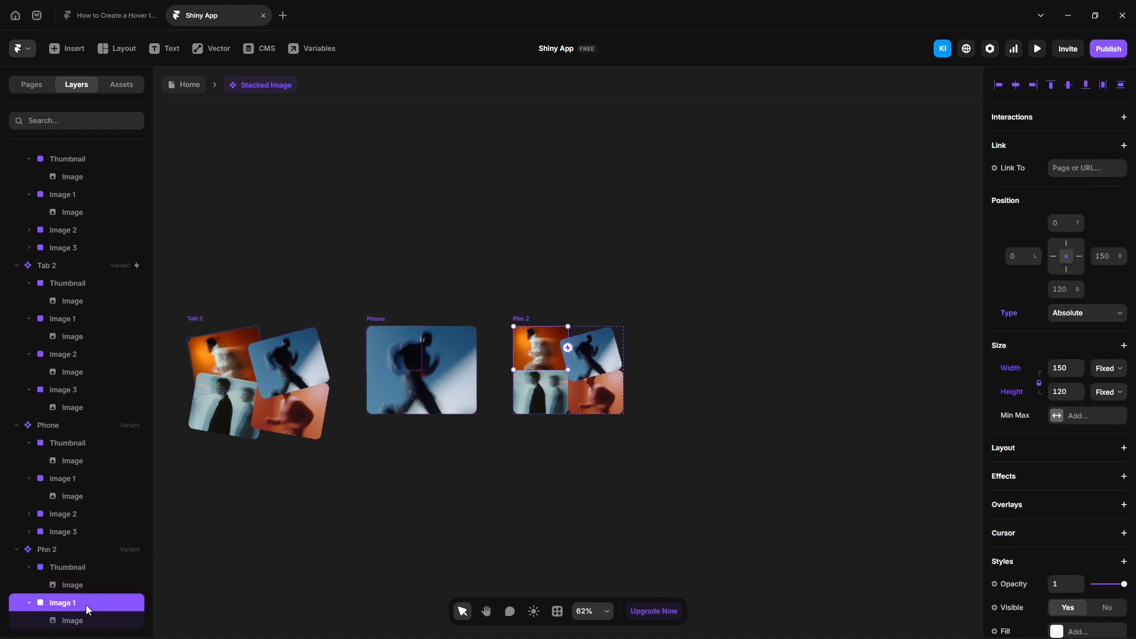
scroll(1042, 474, down, 4)
click(1058, 526)
text(-10)
key(Return)
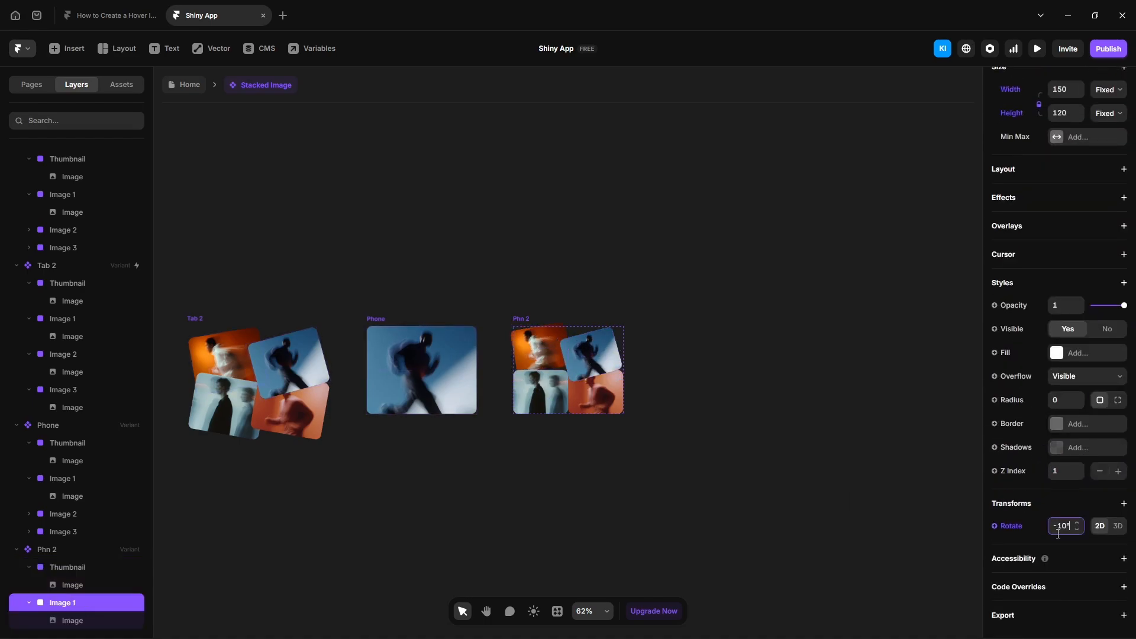
scroll(1111, 459, up, 4)
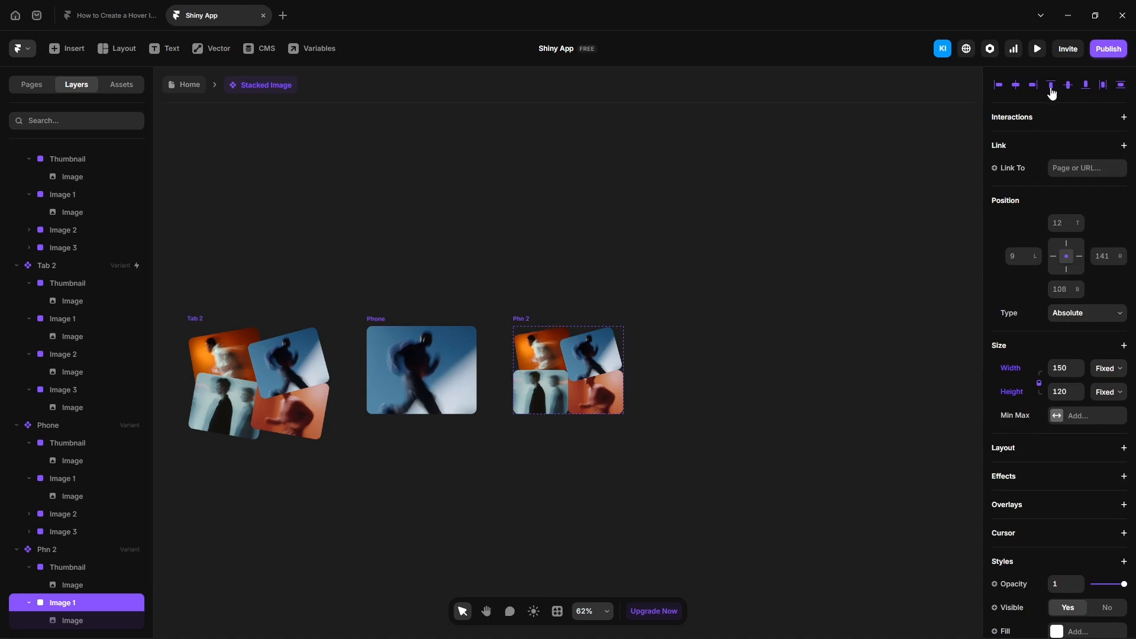
Step: Rotate Image 2 in the Phn 2 variant to 10° and align it with the variant's bottom-left corner
scroll(95, 574, down, 1)
click(63, 603)
scroll(1082, 509, down, 4)
click(1058, 526)
text(12)
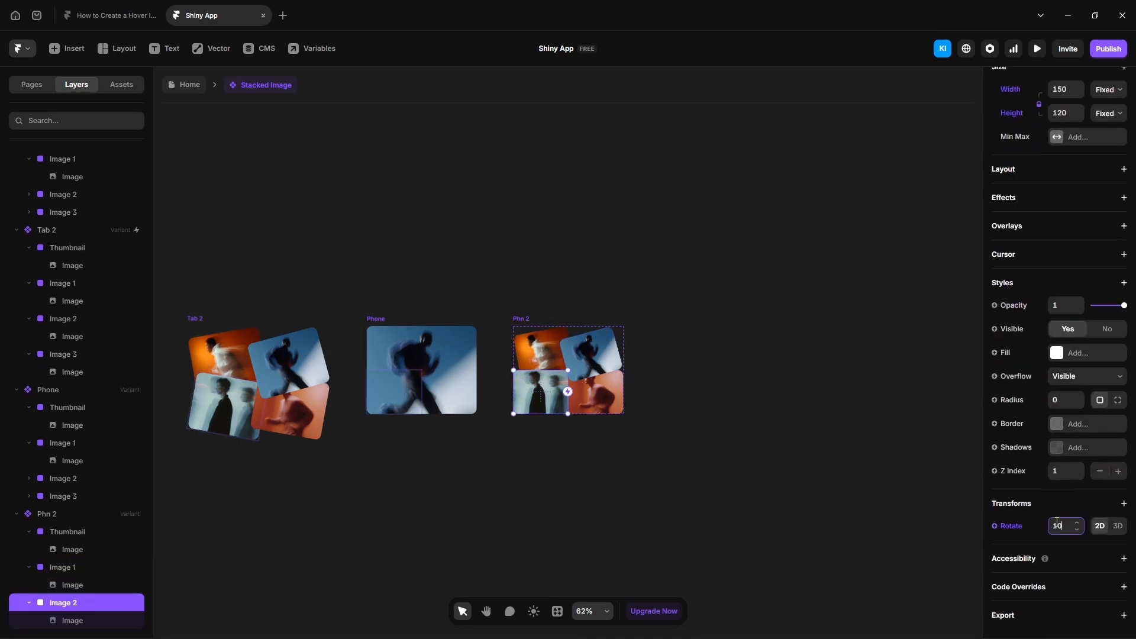
text(0)
key(Return)
scroll(1070, 521, up, 4)
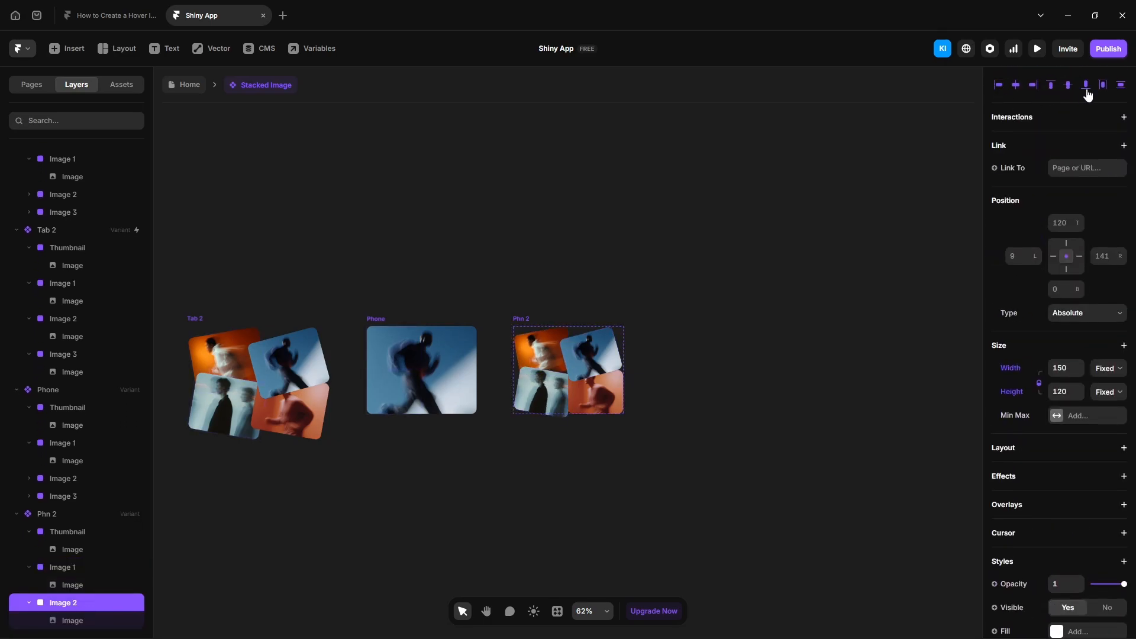
click(1085, 89)
Step: Rotate Image 3 in the Phn 2 variant to 10° and align it with the variant's bottom-right corner
scroll(75, 622, down, 1)
click(75, 625)
scroll(1042, 447, down, 1)
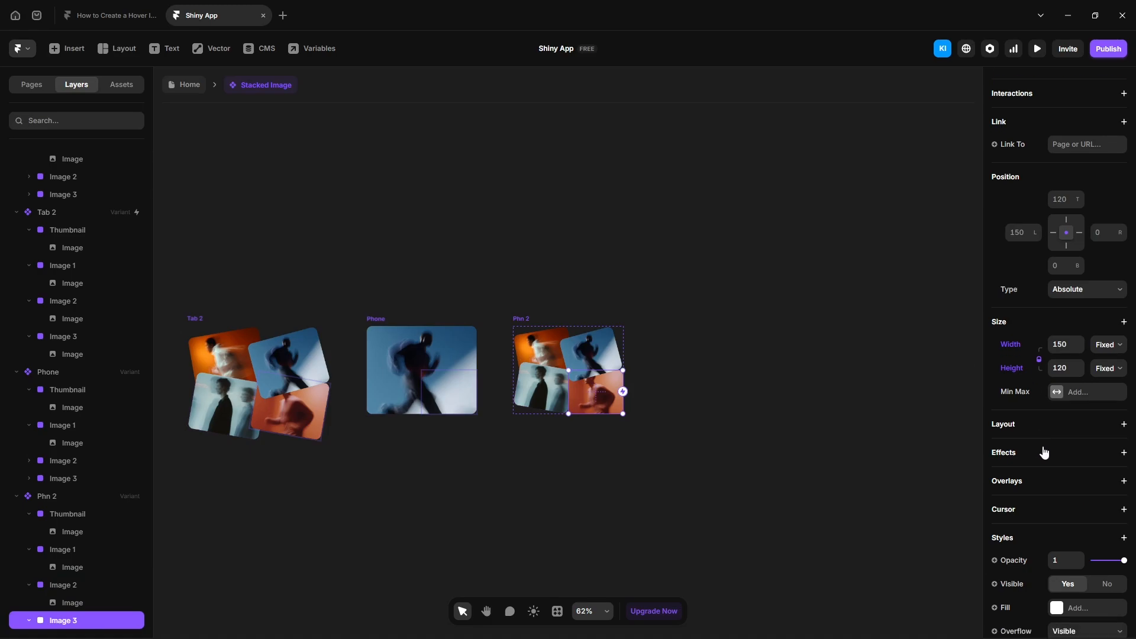
scroll(1045, 453, down, 3)
click(1054, 524)
text(10)
key(Return)
scroll(1065, 502, up, 4)
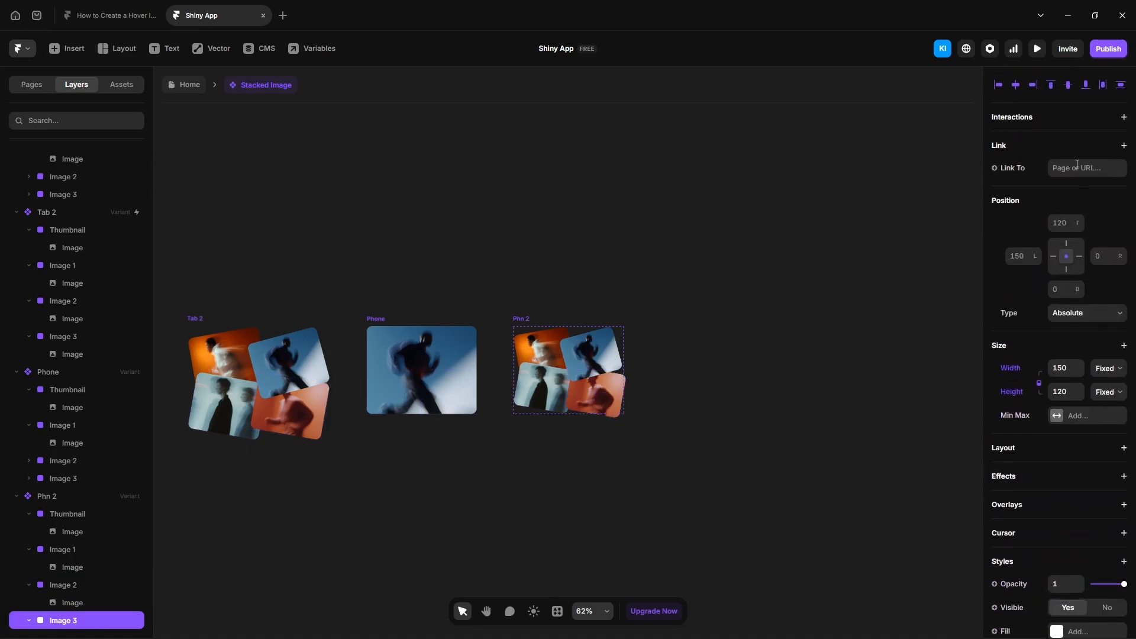
click(1034, 87)
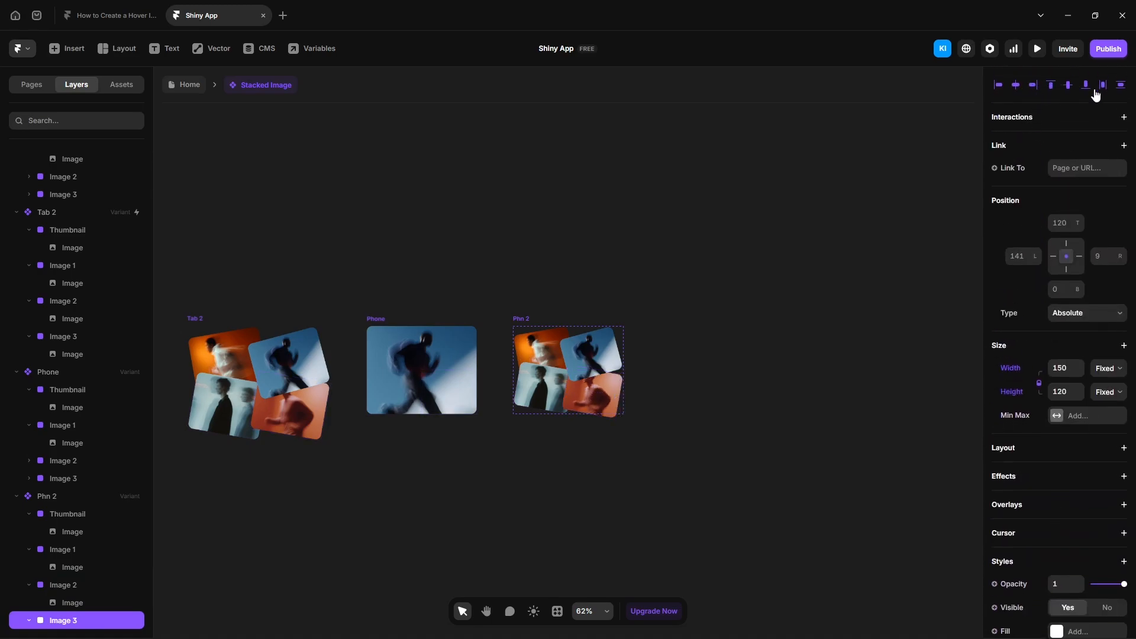
Step: Connect the Phone and Phn 2 variants in both directions with Click interactions and no delay
click(378, 323)
drag(476, 370, 560, 390)
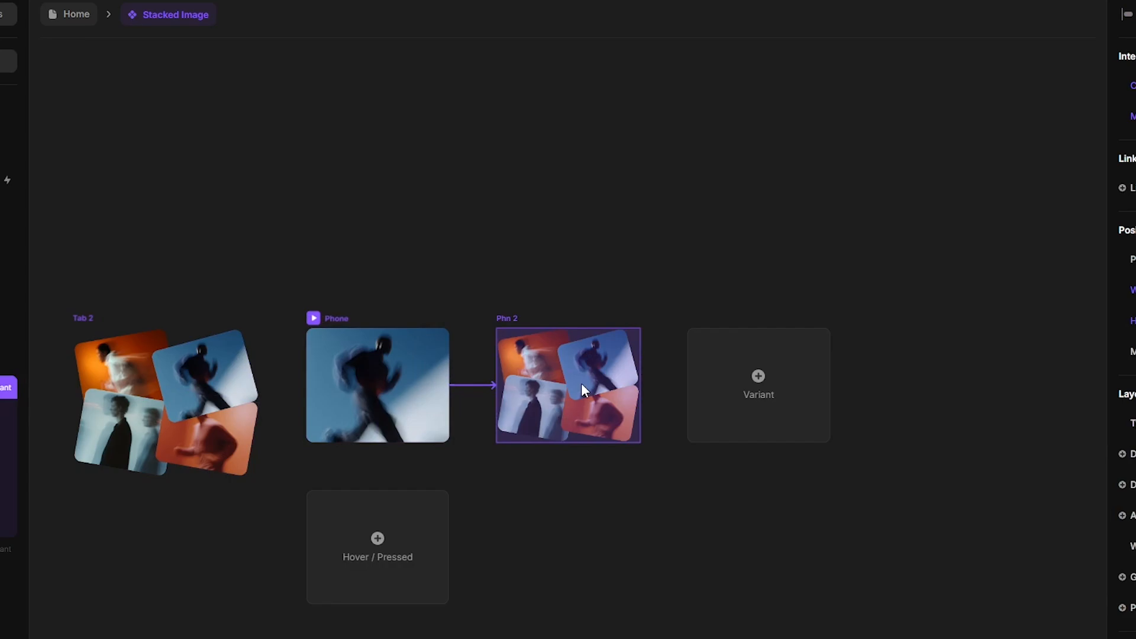
click(708, 573)
click(570, 336)
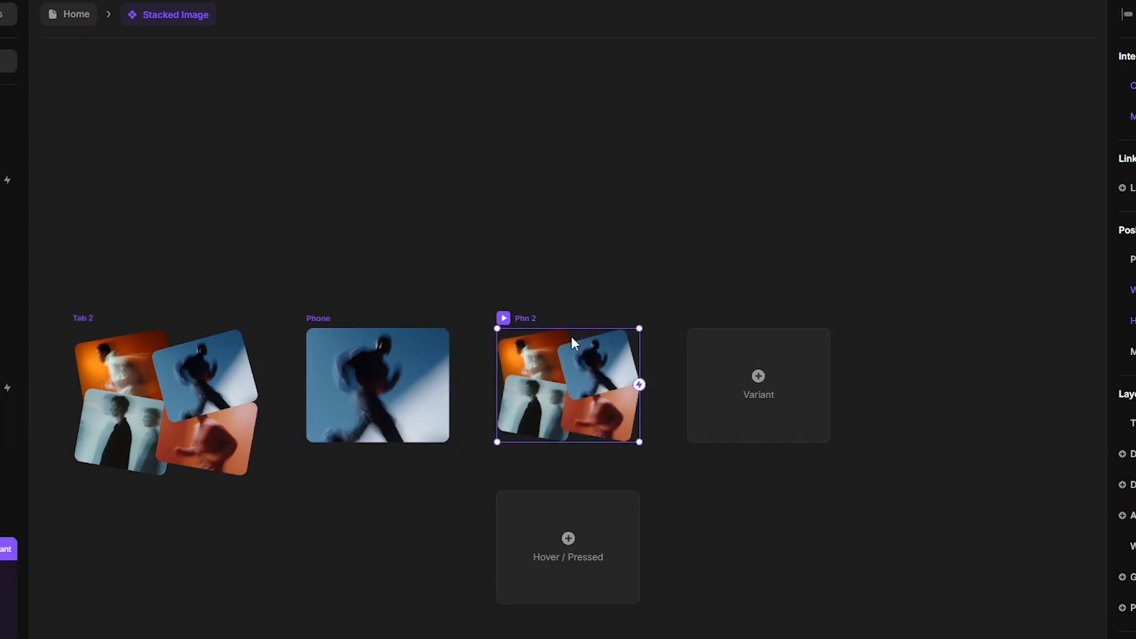
drag(641, 387, 364, 386)
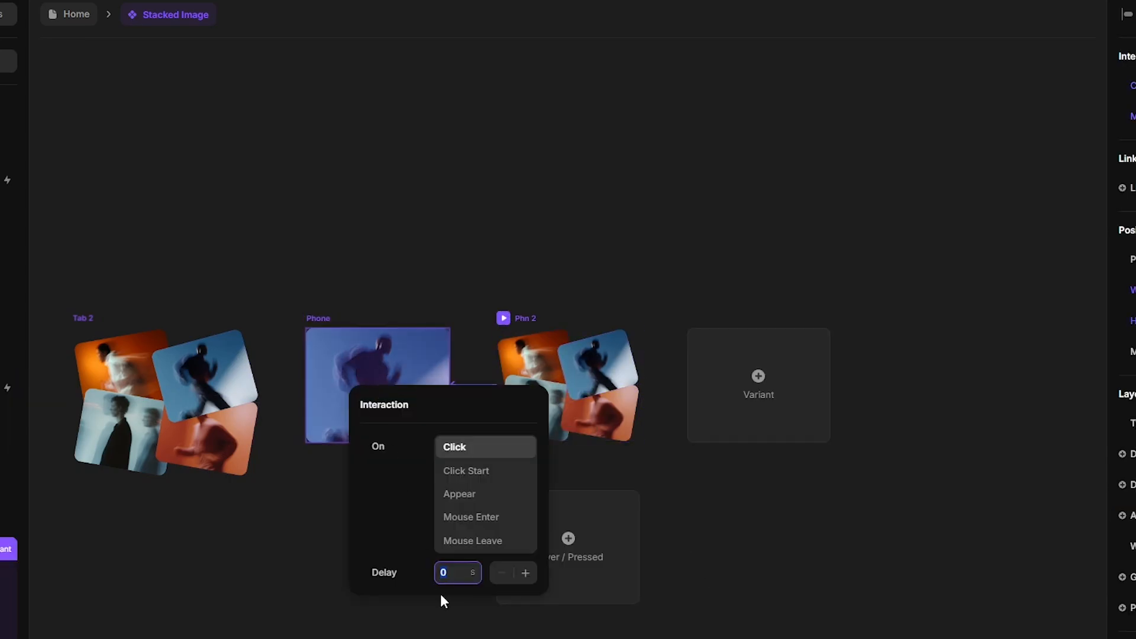
click(254, 621)
Step: Return to the Home page and add a Phone breakpoint with a width of 390
click(69, 14)
click(671, 206)
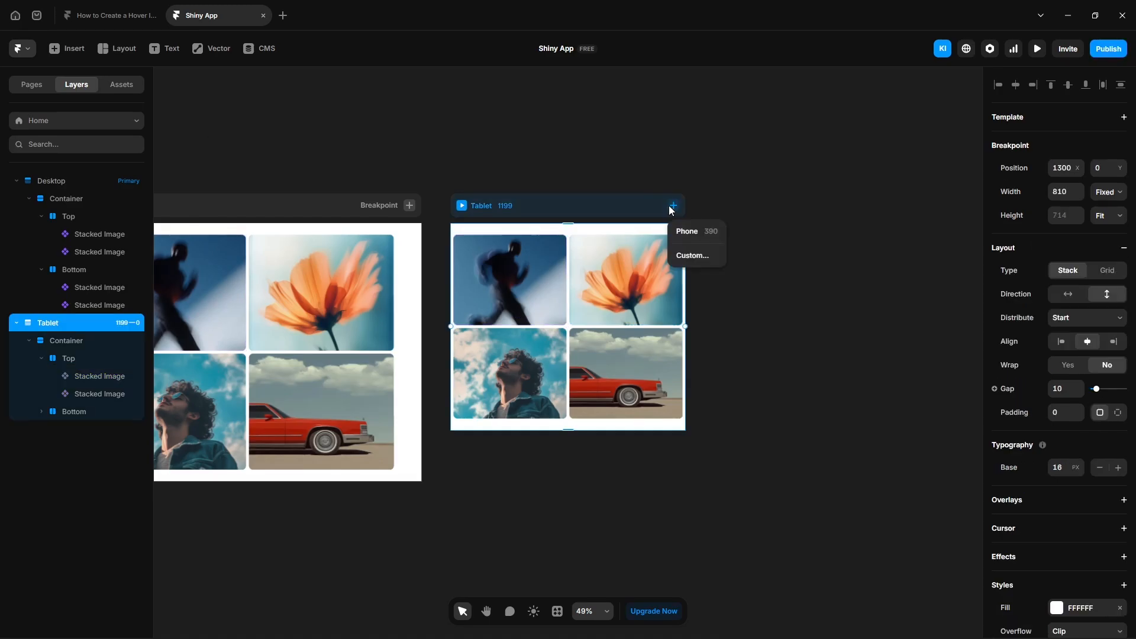
click(690, 230)
Step: Set the layout direction of the Top and Bottom stacks in the Phone breakpoint to vertical
click(91, 449)
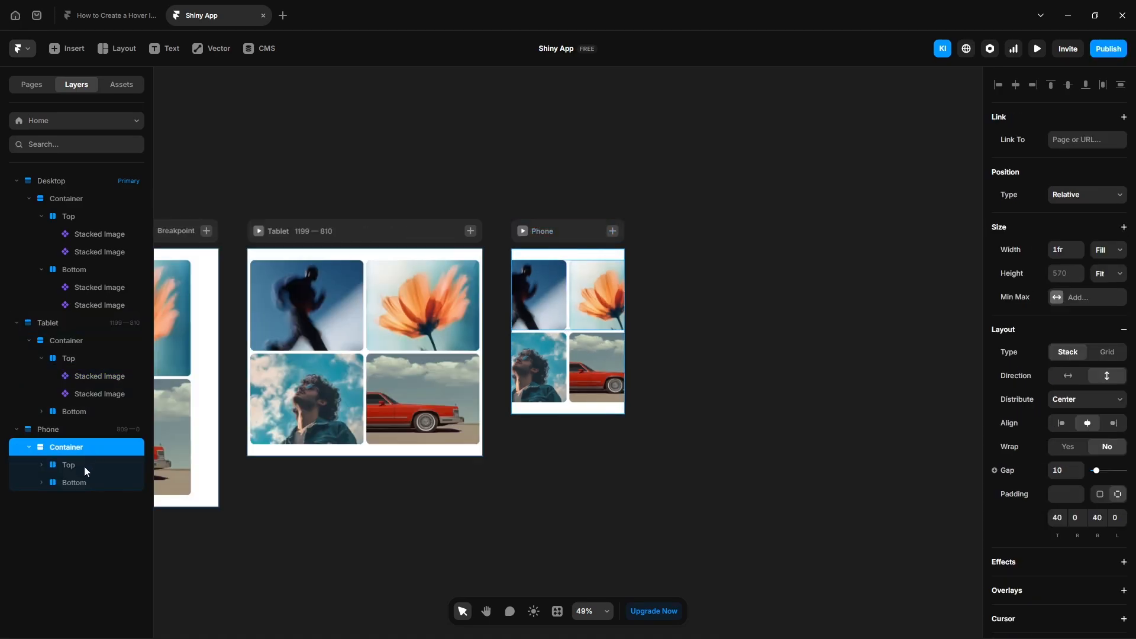
click(84, 467)
click(1104, 380)
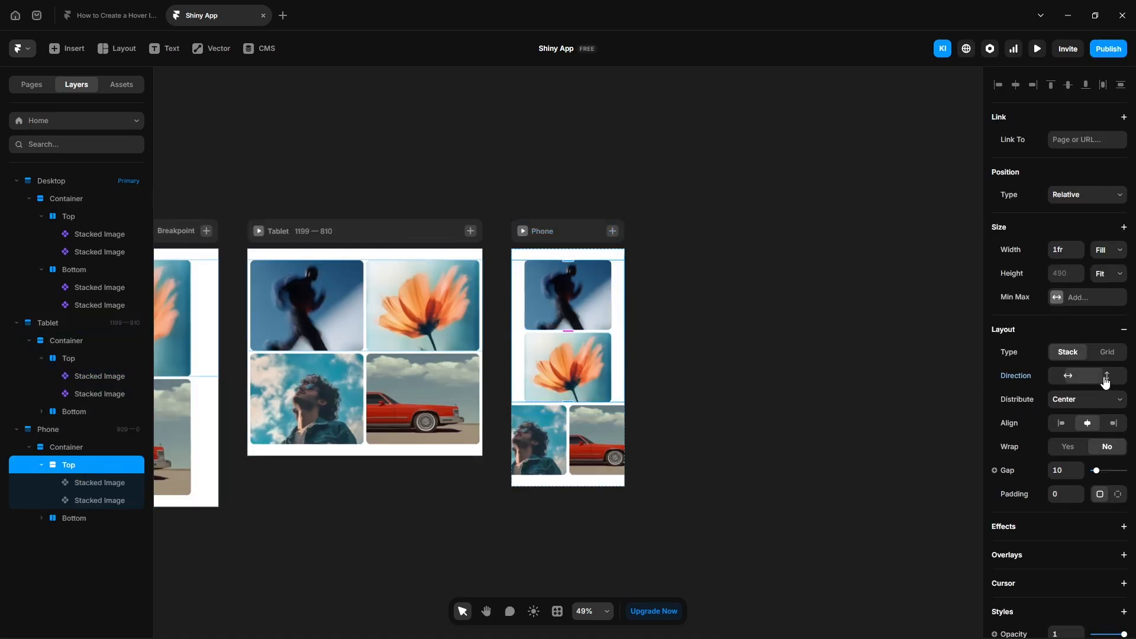
click(74, 519)
click(1101, 381)
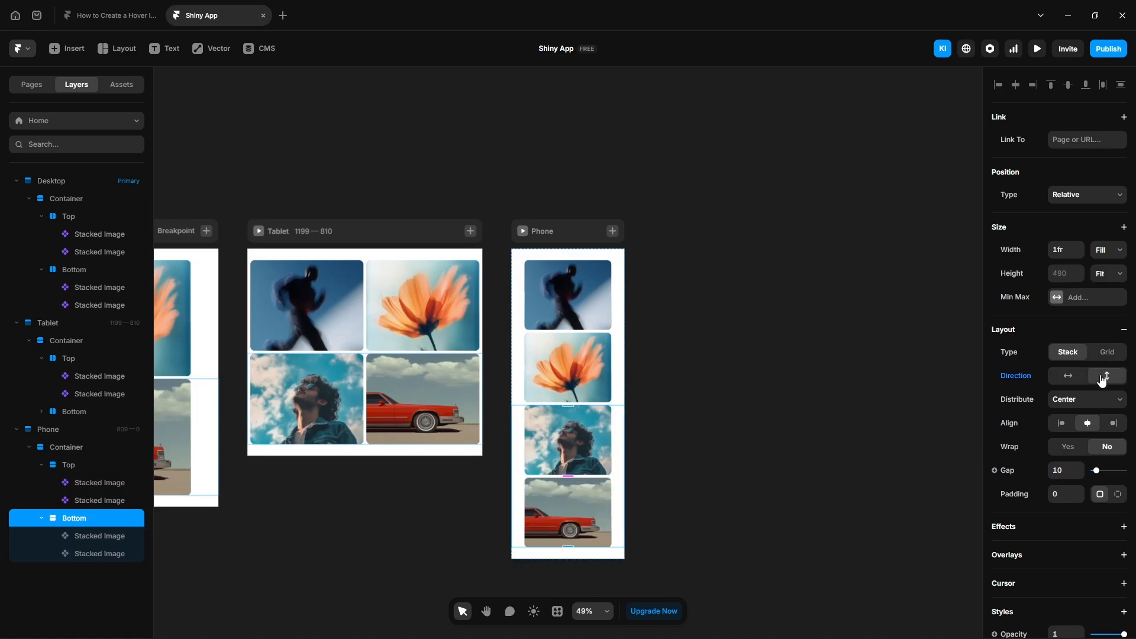
key(Escape)
key(Escape)
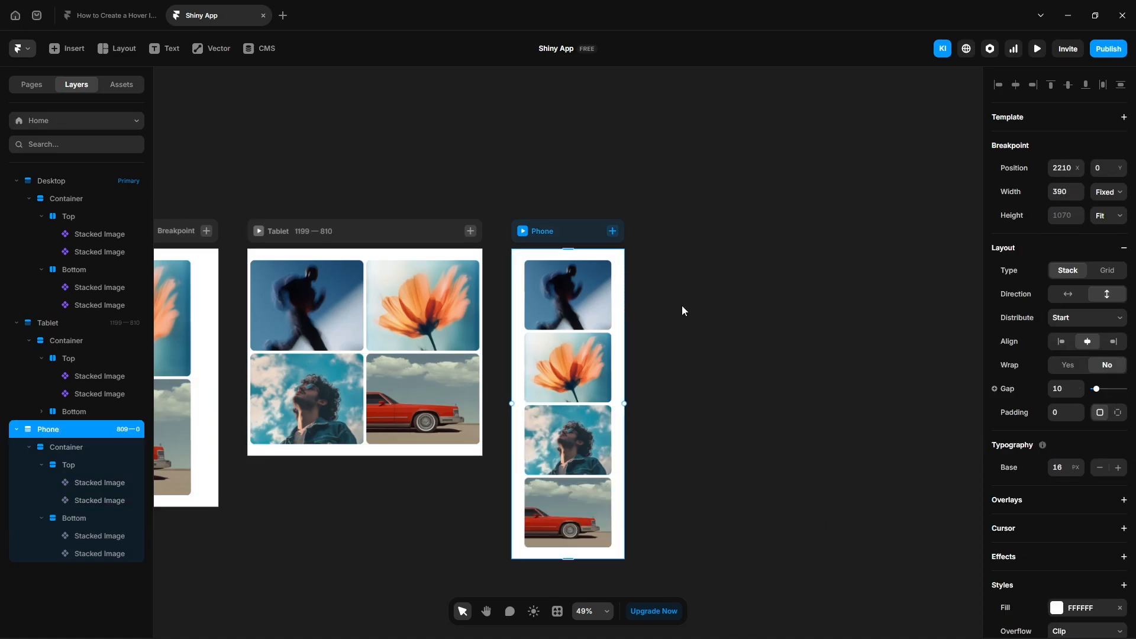
Step: Preview the Phone breakpoint, test the stacked images, and widen the preview to the Tablet and Desktop layouts, about 1022 and 1470 wide
click(522, 231)
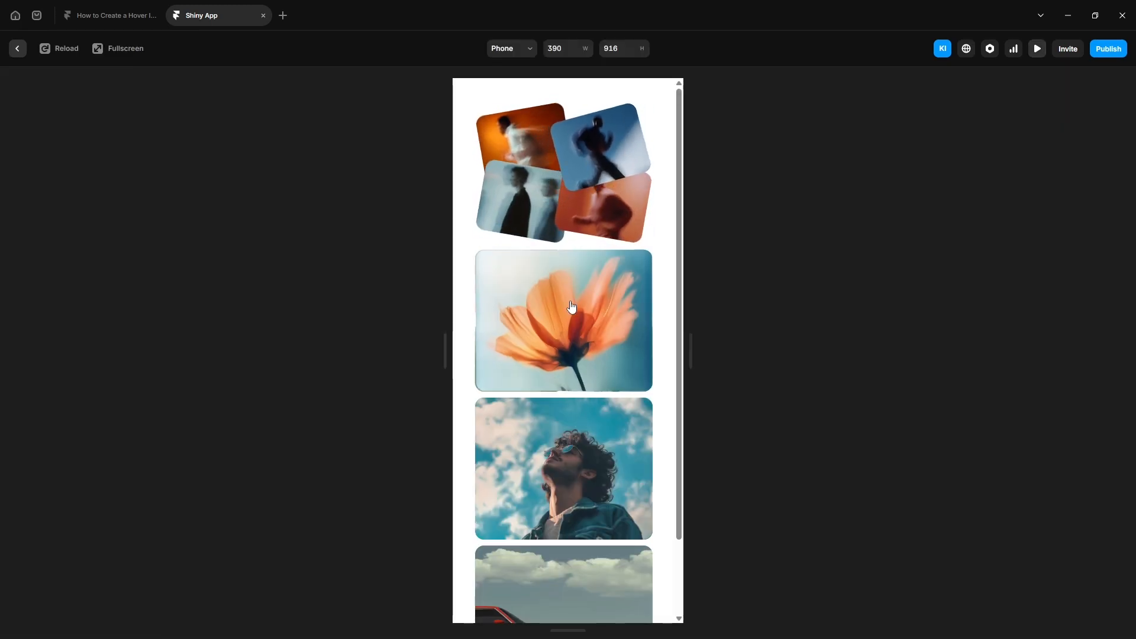
scroll(575, 449, down, 2)
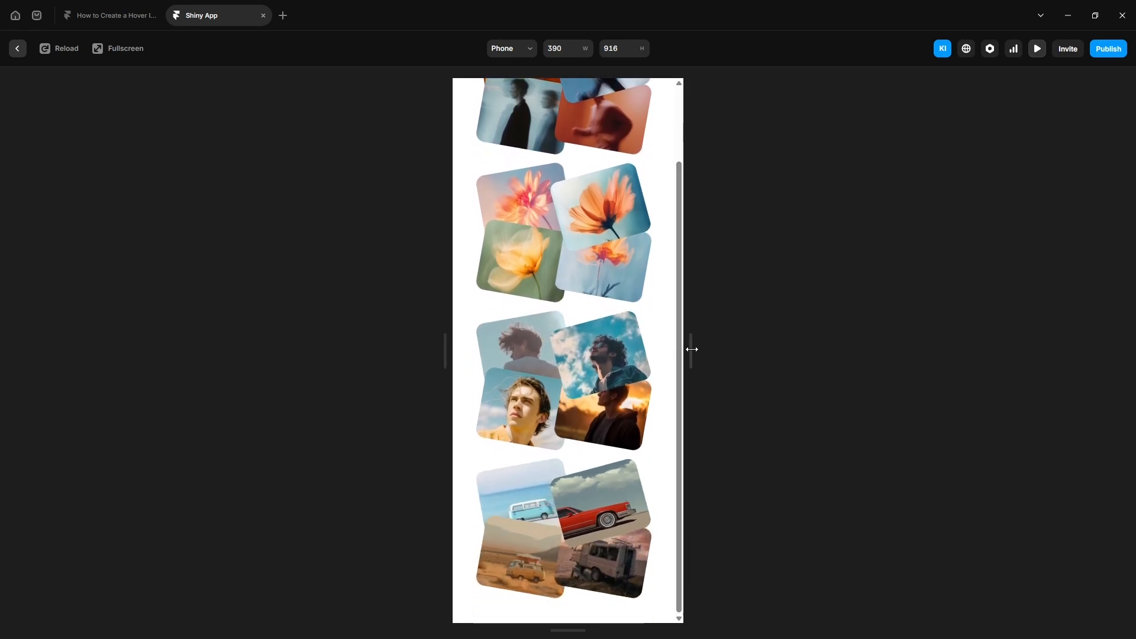
drag(691, 349, 878, 370)
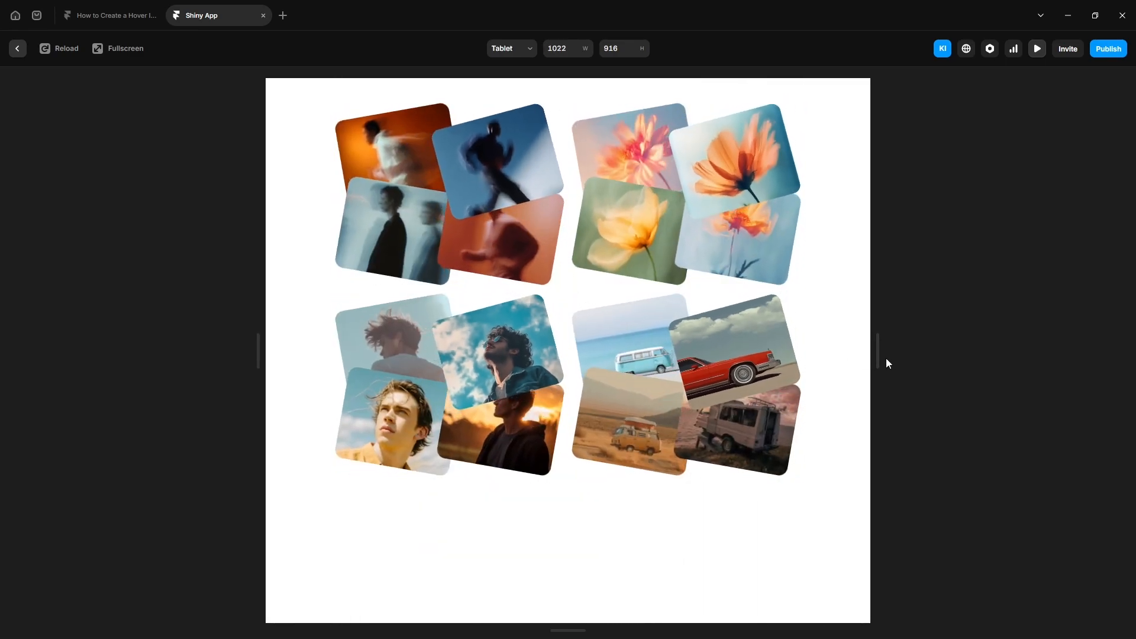
drag(886, 357, 1013, 370)
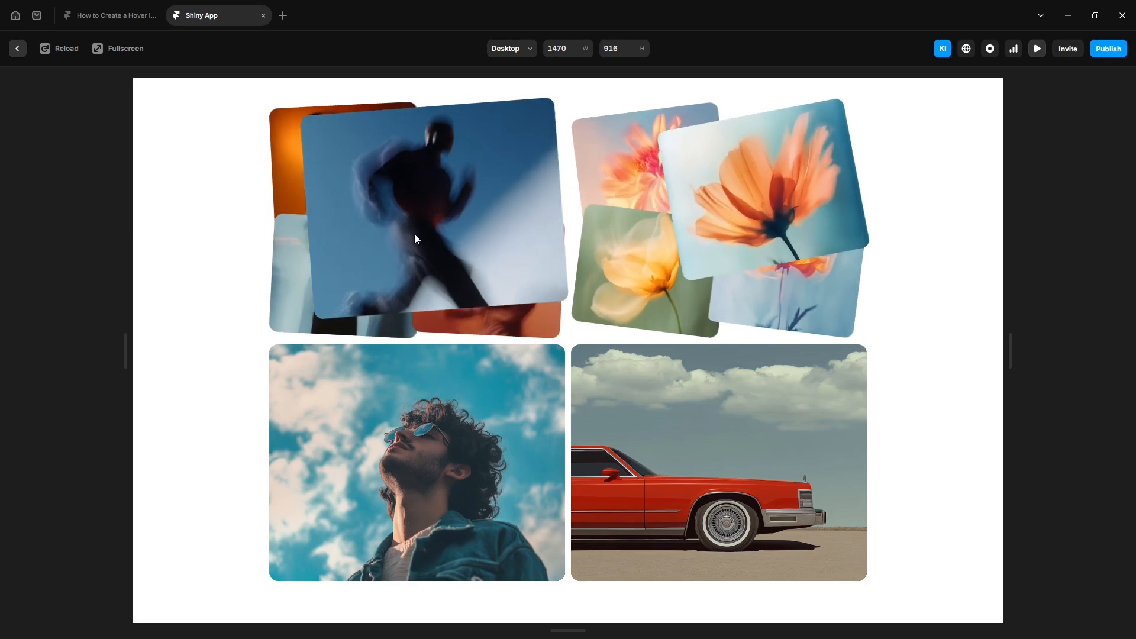